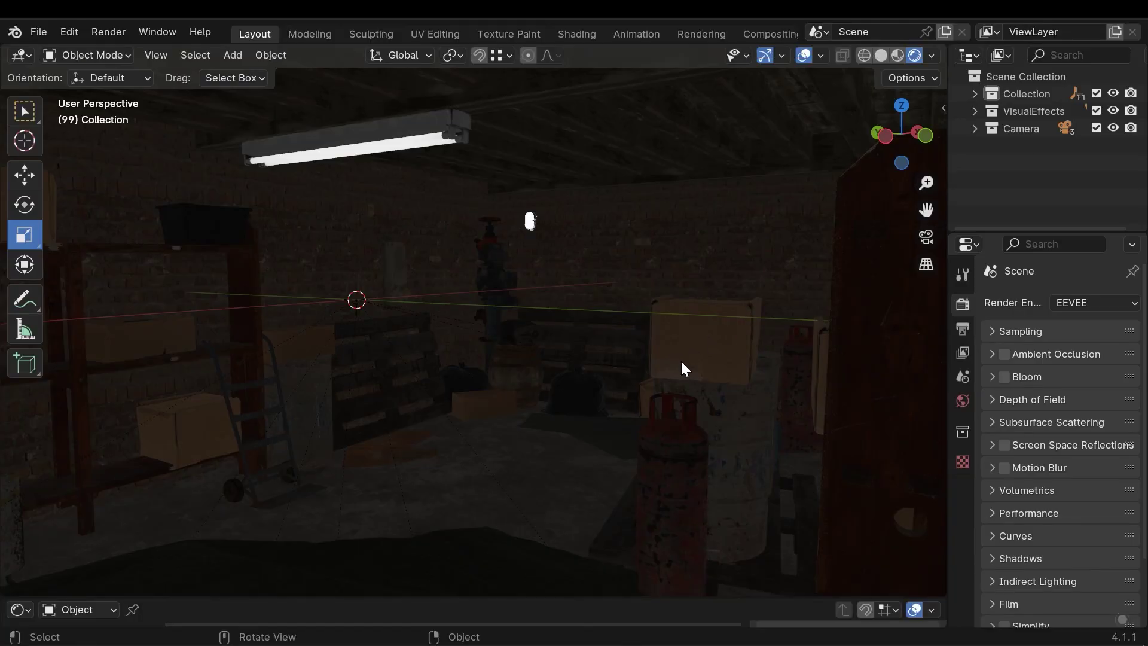
- Reduce the World background strength to 0.5
middle_click_drag(672, 361, 638, 359, "shift")
scroll(648, 355, "down", 1)
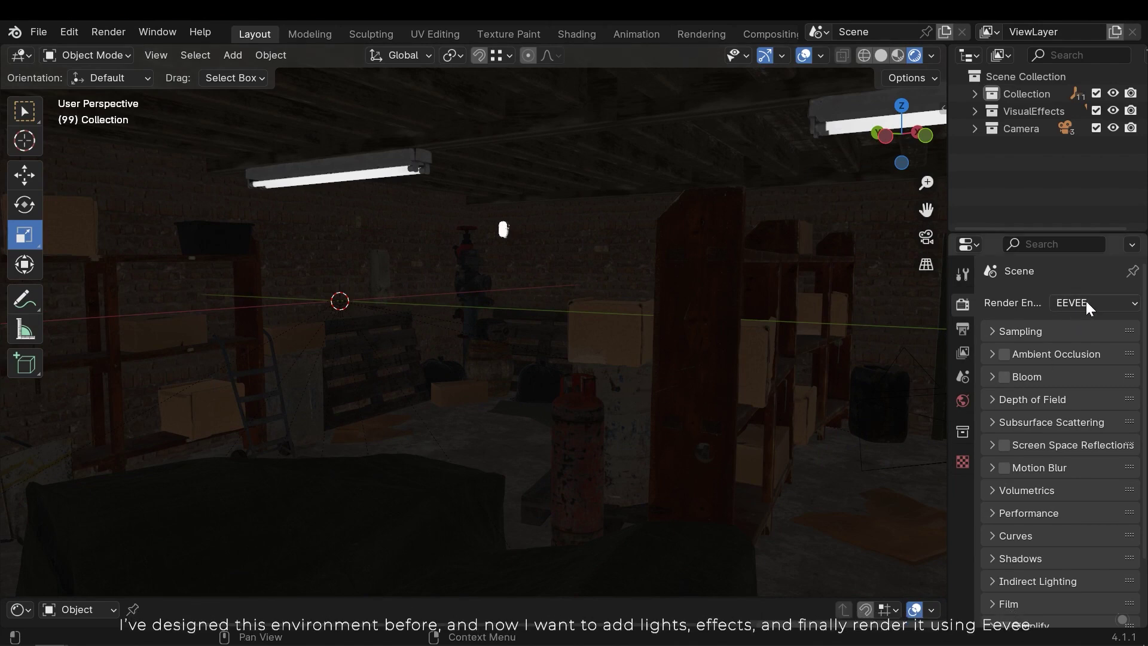
middle_click_drag(625, 382, 559, 387, "shift")
middle_click_drag(559, 387, 520, 431)
left_click(963, 400)
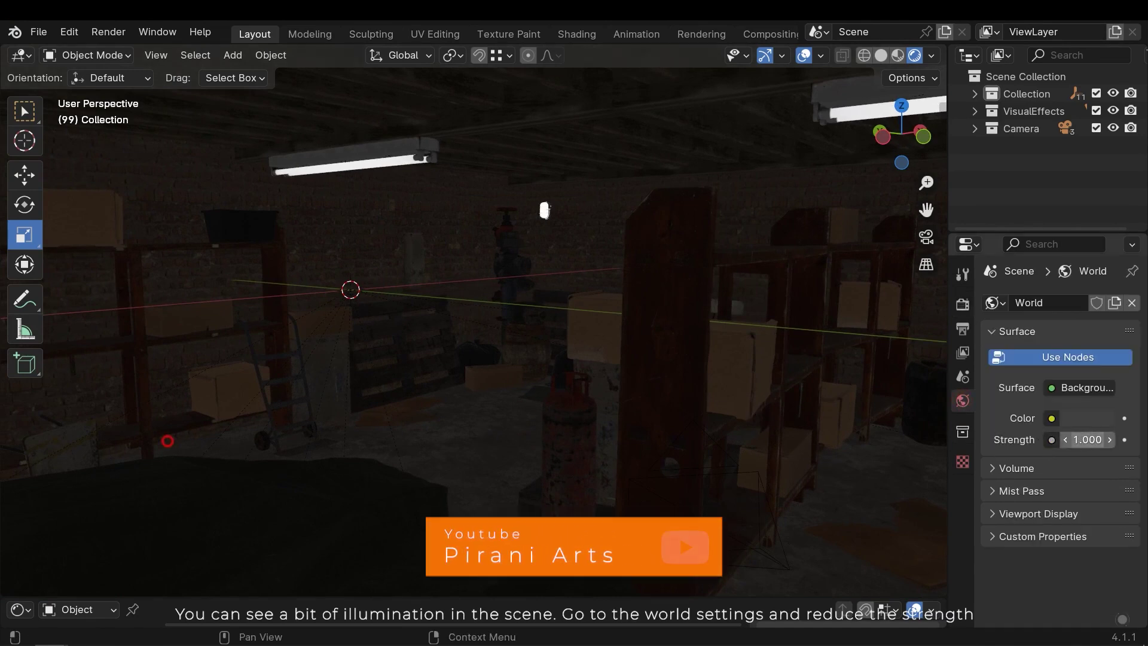
mouse_move(1087, 440)
left_mouse_down()
mouse_move(1071, 439)
mouse_move(1100, 439)
mouse_move(1091, 448)
left_mouse_up()
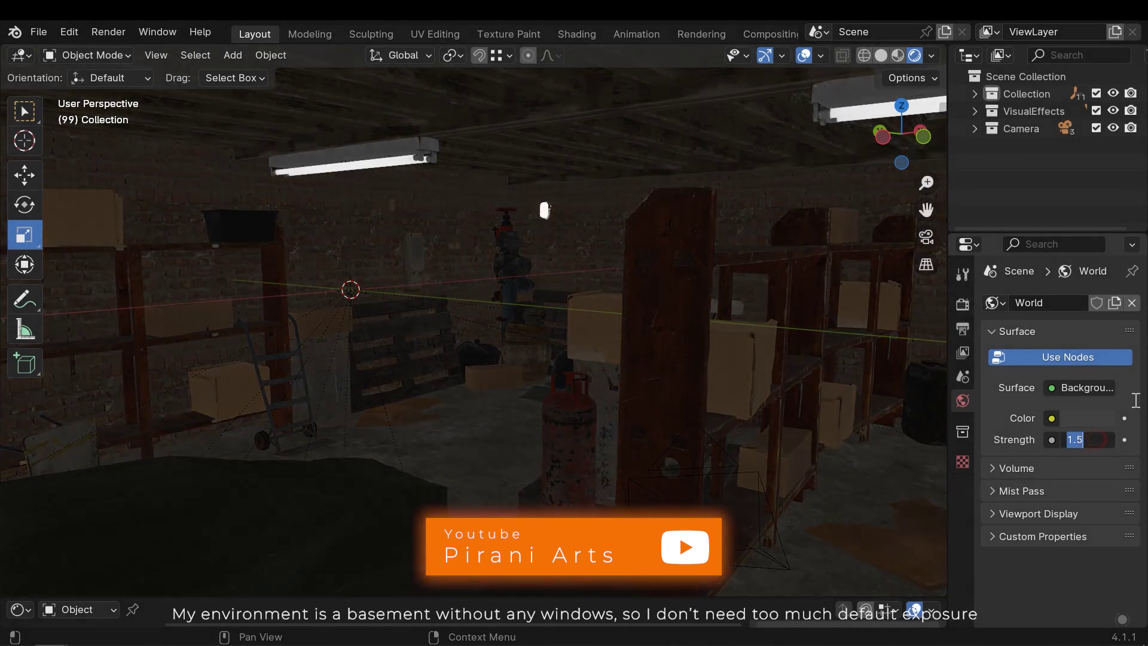
type("0.5")
key("Return")
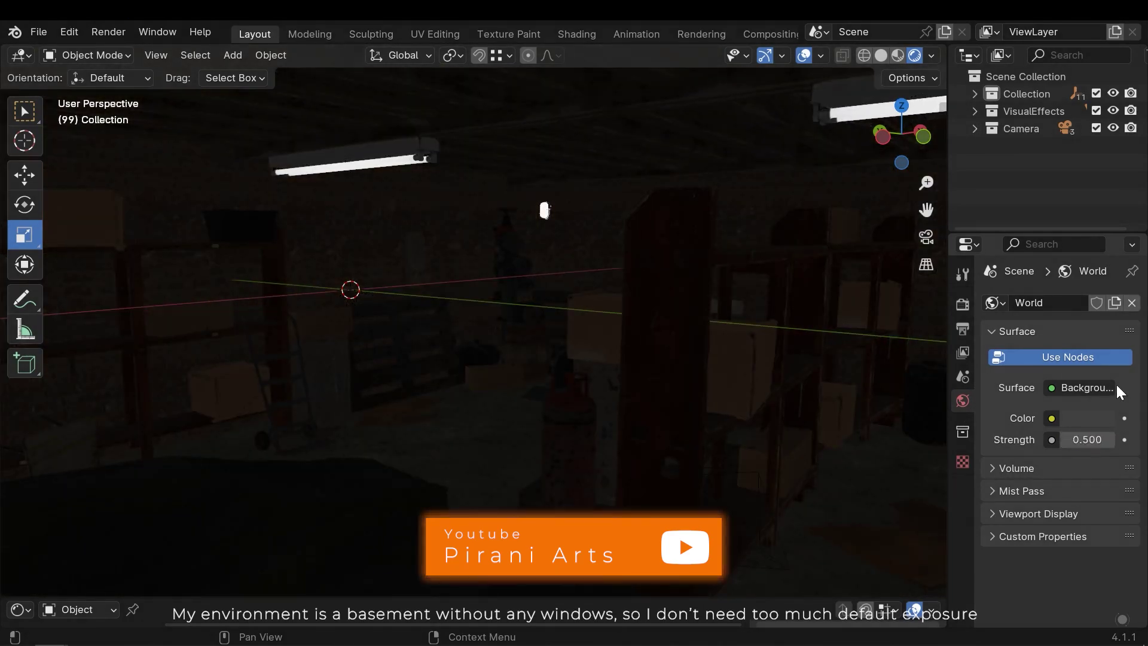
- Add an area light to the basement scene
mouse_move(570, 265)
middle_mouse_down()
mouse_move(707, 314)
mouse_move(662, 359)
mouse_move(492, 273)
middle_mouse_up()
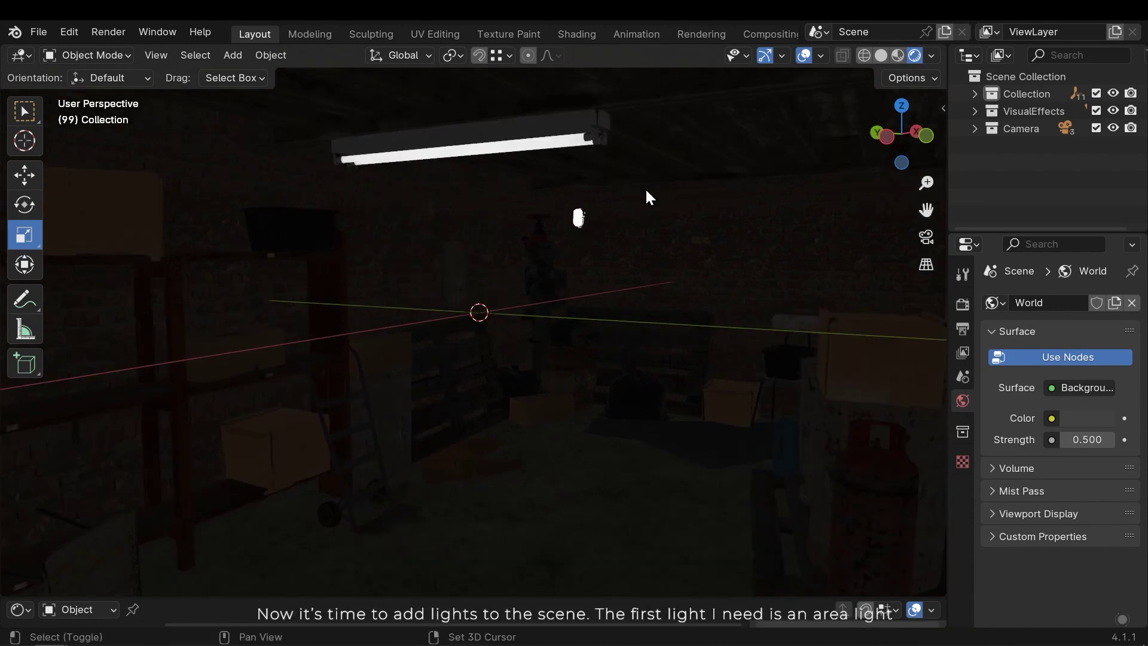
middle_click_drag(646, 192, 503, 254)
mouse_move(604, 258)
middle_mouse_down()
mouse_move(449, 277)
mouse_move(325, 257)
mouse_move(392, 352)
middle_mouse_up()
key("shift+a")
left_click(314, 515)
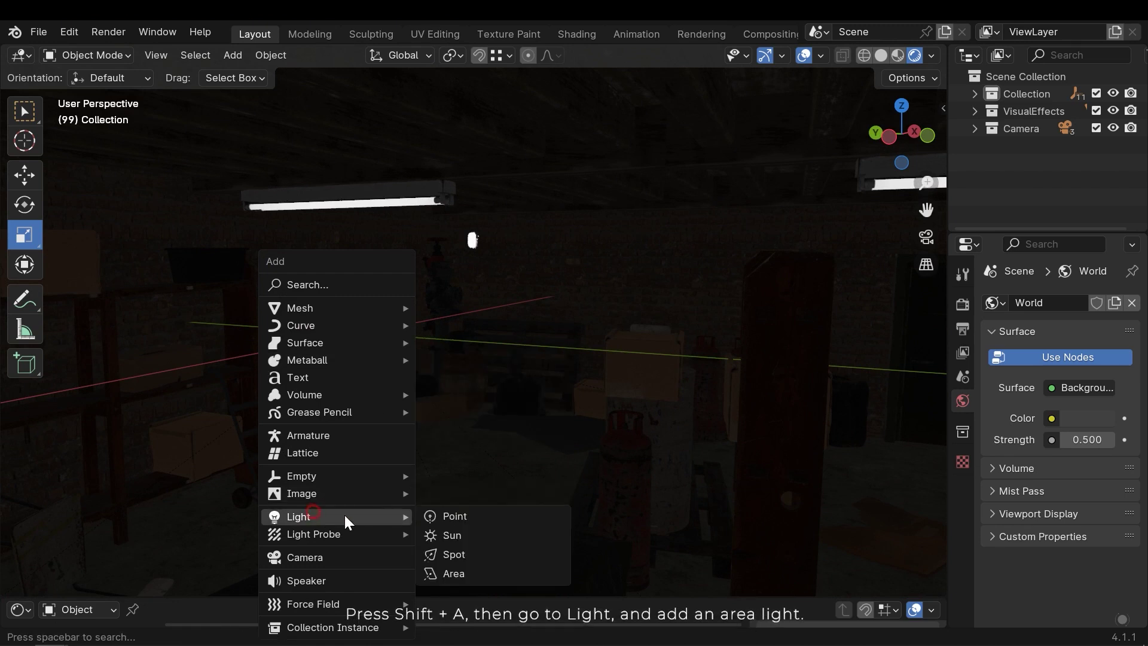
left_click(454, 571)
- Change the new area light's shape to Rectangle in its light settings
middle_click_drag(525, 378, 648, 359, "shift")
scroll(475, 323, "up", 2)
middle_click_drag(483, 338, 945, 527)
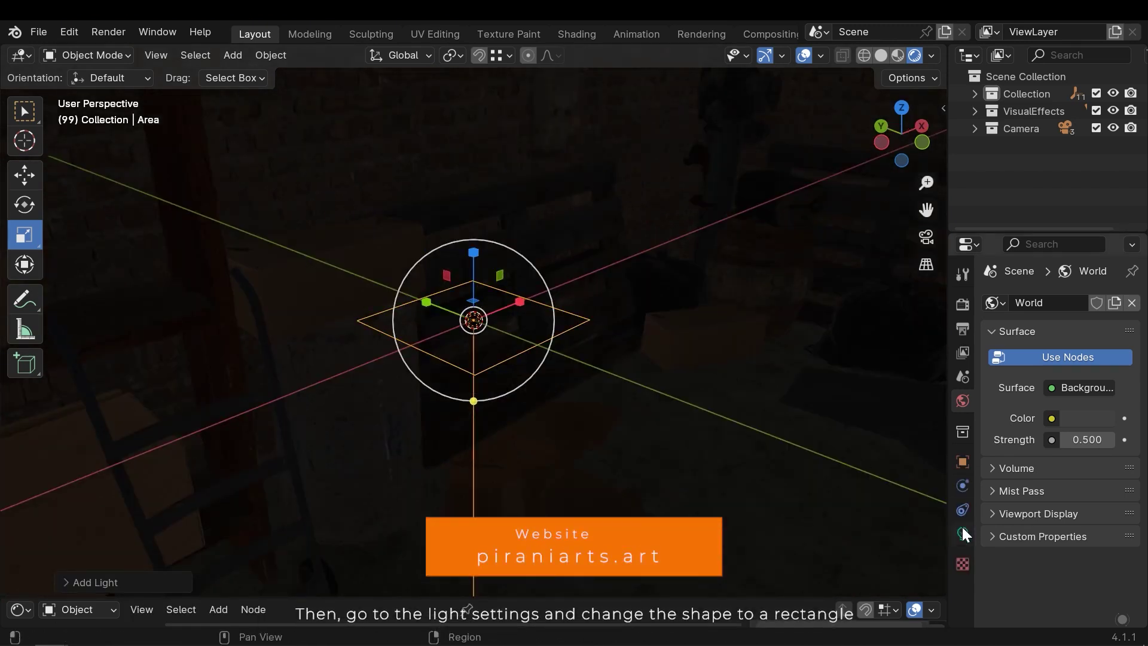
left_click(963, 532)
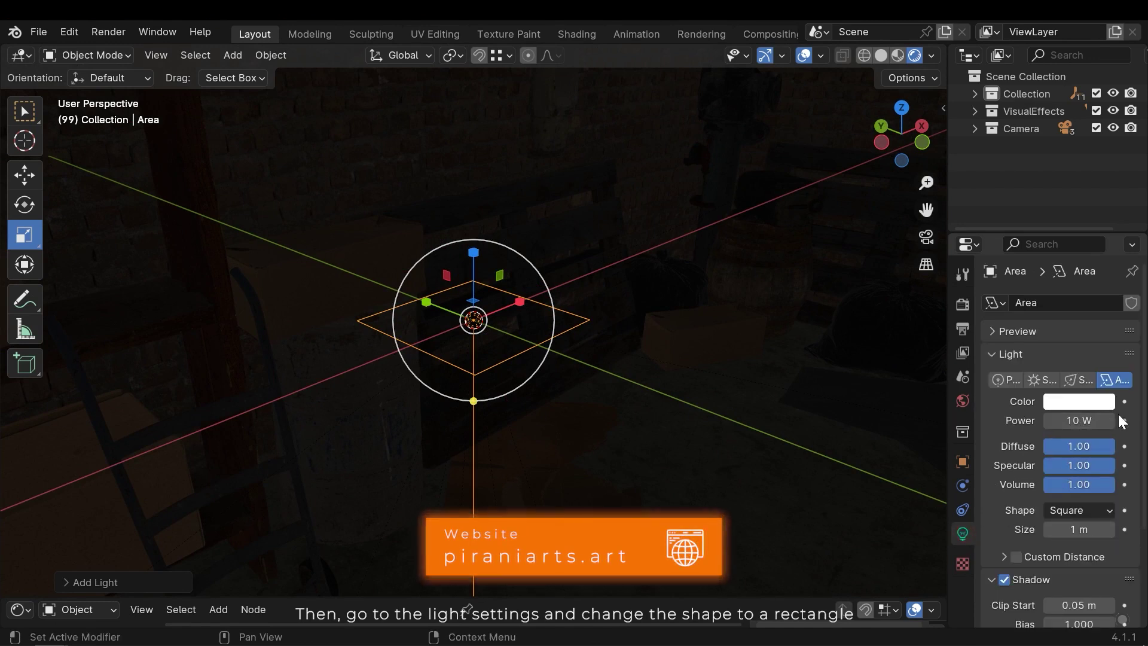
left_click(1086, 511)
left_click(1050, 549)
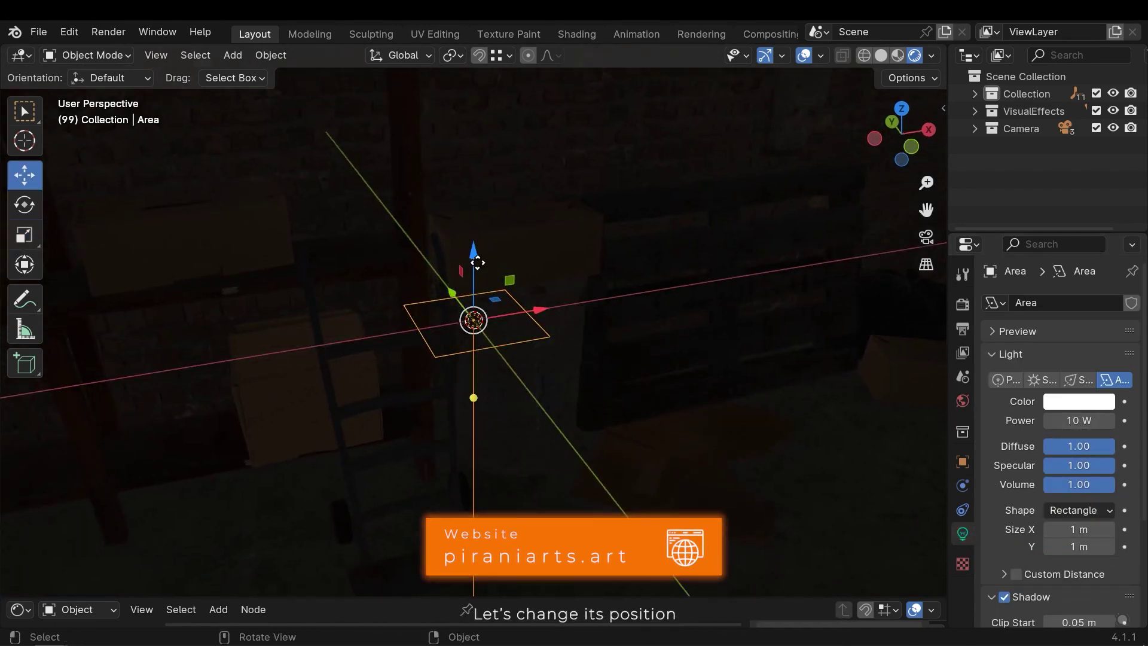
- Move the area light just beneath the ceiling tube fixture and size it to 1.23 m by 9.06 m to match the fixture
left_click_drag(478, 263, 476, 112)
middle_click_drag(477, 192, 538, 338, "shift")
left_click_drag(502, 276, 503, 174)
middle_click_drag(502, 175, 493, 367)
left_click_drag(492, 367, 643, 356)
middle_click_drag(643, 356, 717, 443)
left_click_drag(575, 254, 574, 238)
middle_click_drag(634, 365, 598, 385)
left_click_drag(526, 358, 849, 331)
middle_click_drag(850, 331, 577, 264)
left_click_drag(576, 264, 589, 265)
middle_click_drag(589, 266, 557, 421)
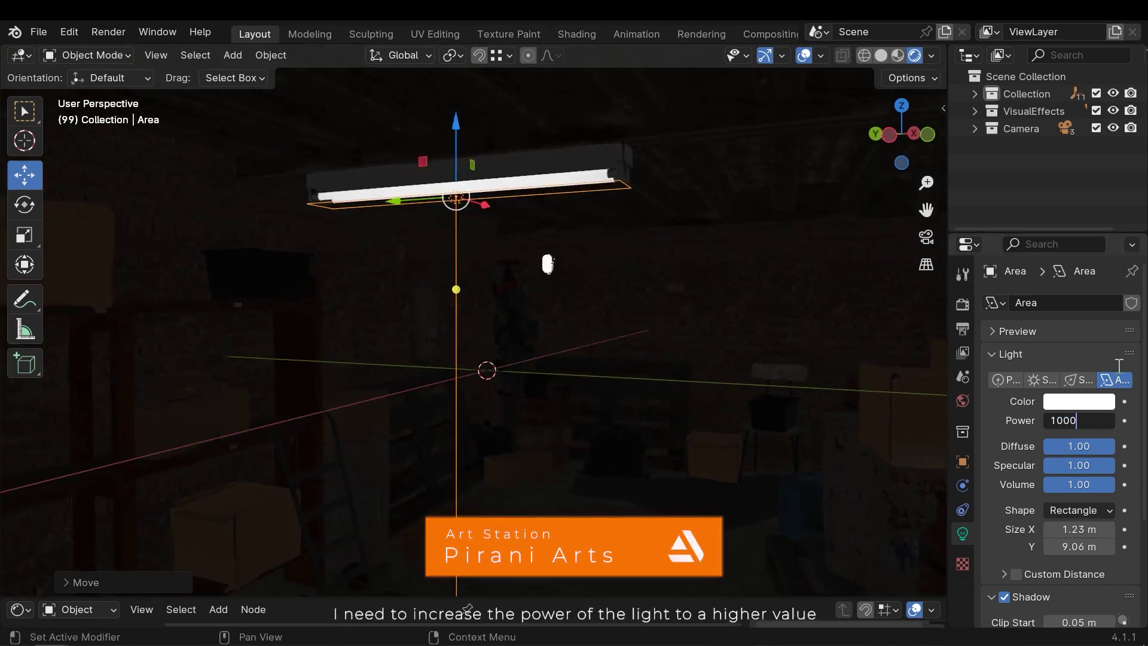
- Set the area light's power to 600 W after trying 1000 W, and save the file
key("Return")
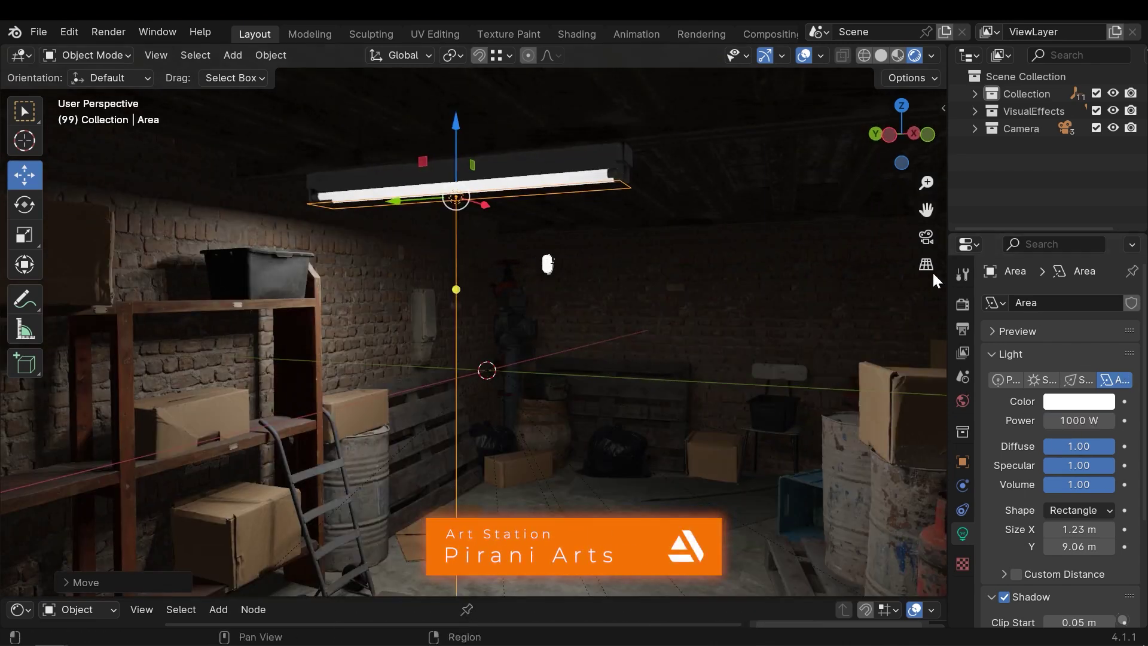
middle_click_drag(658, 335, 619, 335)
left_click(1078, 420)
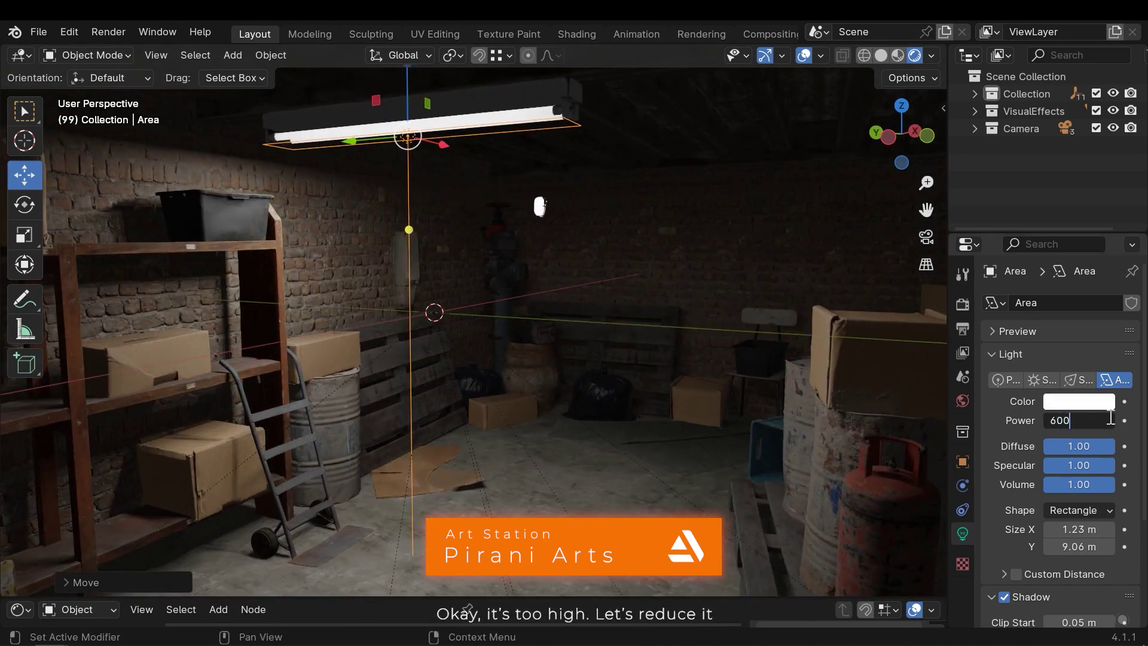
type("600")
key("Return")
middle_click_drag(443, 317, 510, 348)
key("ctrl+s")
- Enable contact shadows for the area light
scroll(1056, 453, "down", 4)
scroll(1078, 419, "down", 2)
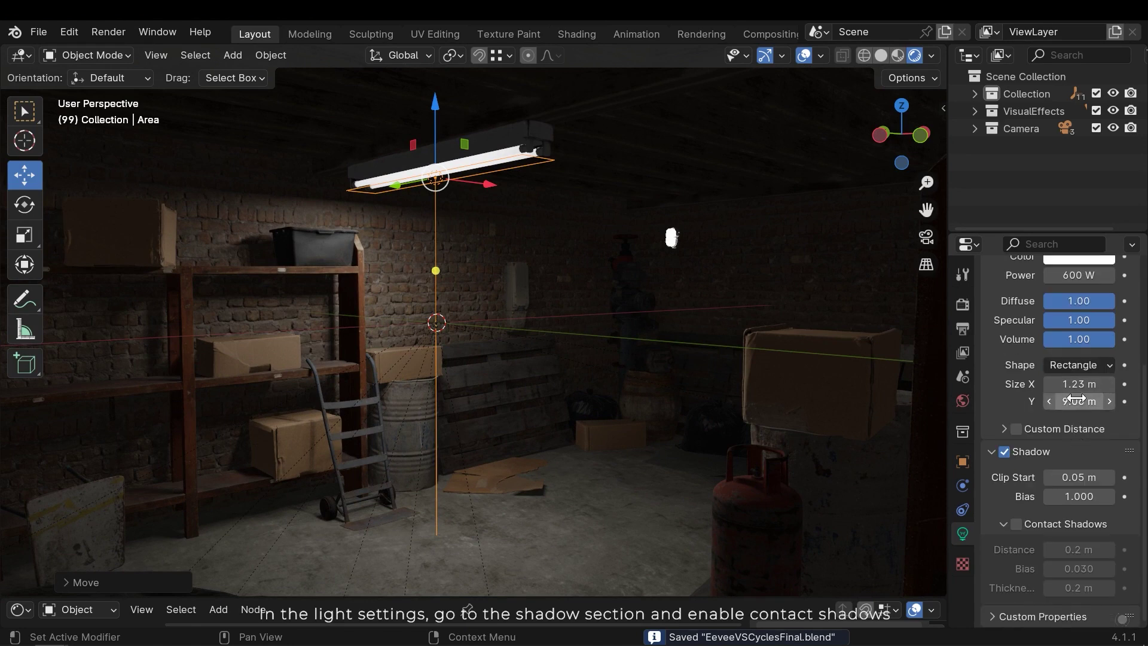
left_click(1018, 525)
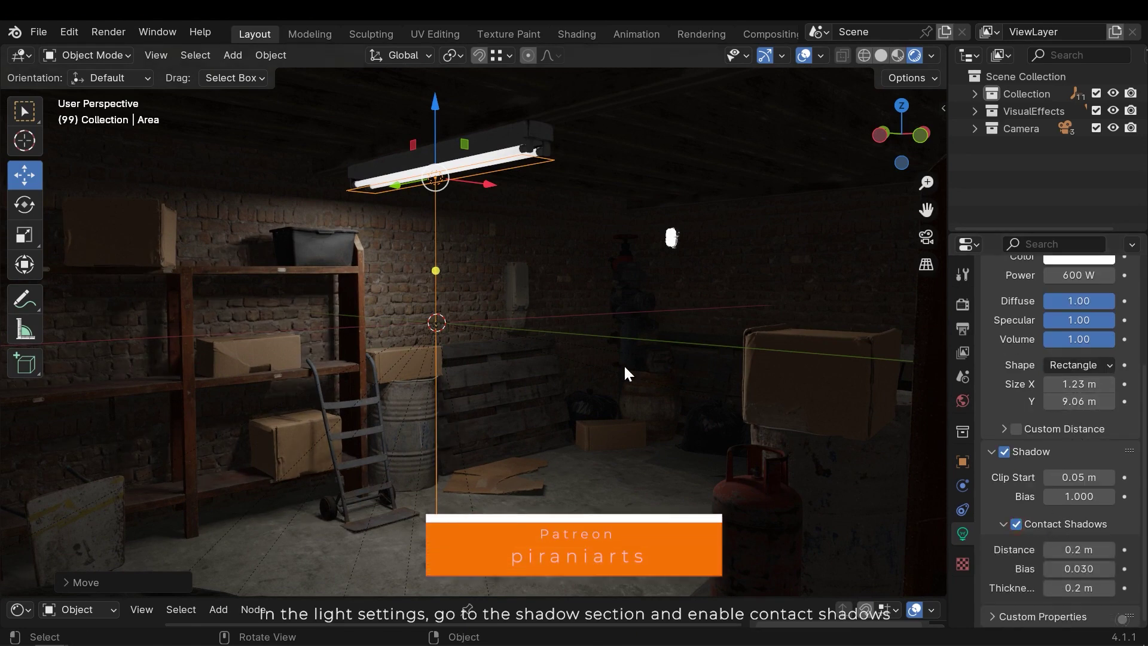
- Compare contact shadows on and off at the black bin, set their thickness to 0.76 m, and leave them disabled for the area light
middle_click_drag(591, 346, 521, 326)
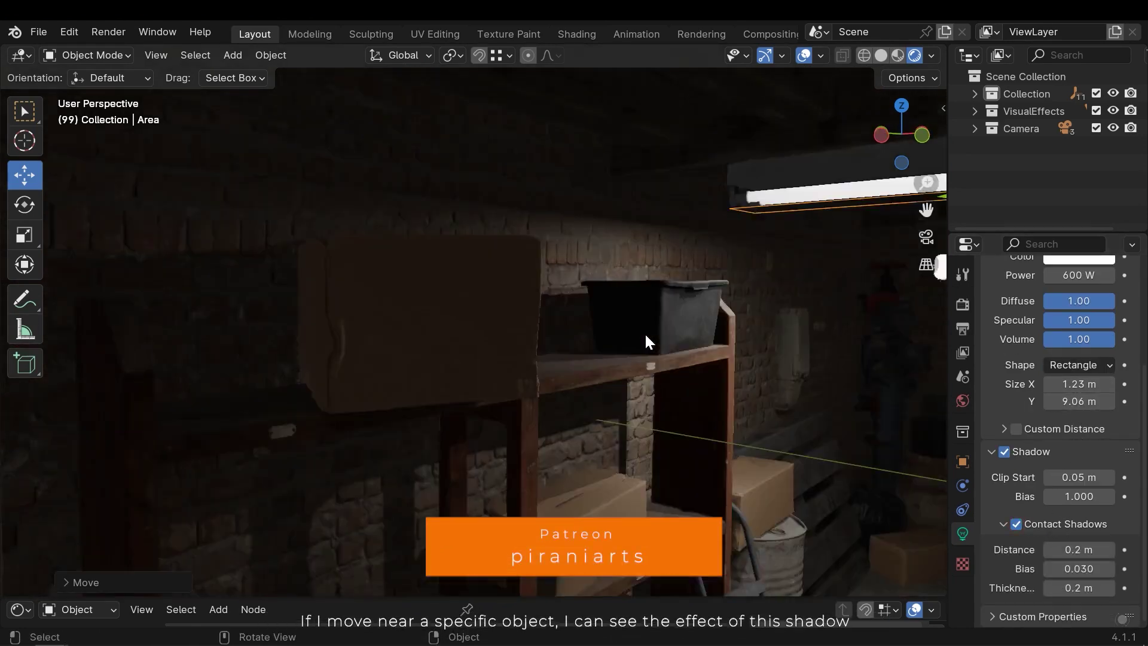
scroll(645, 335, "up", 4)
middle_click_drag(646, 335, 896, 437, "shift")
scroll(541, 274, "up", 3)
left_click(1017, 524)
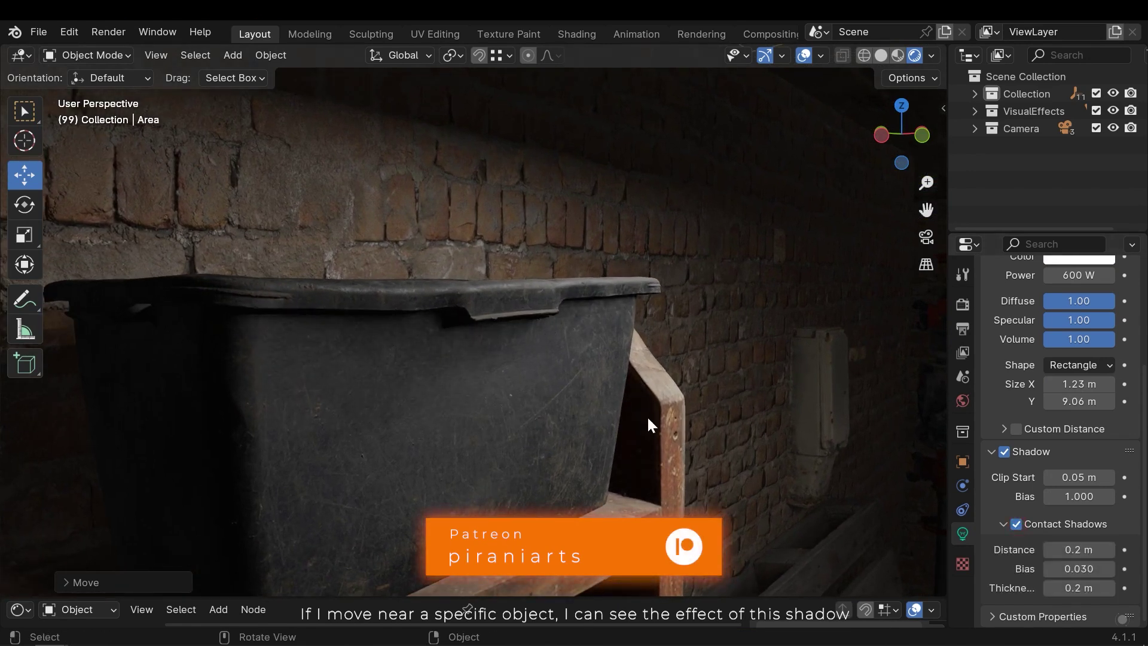
left_click(1017, 524)
left_click(1017, 525)
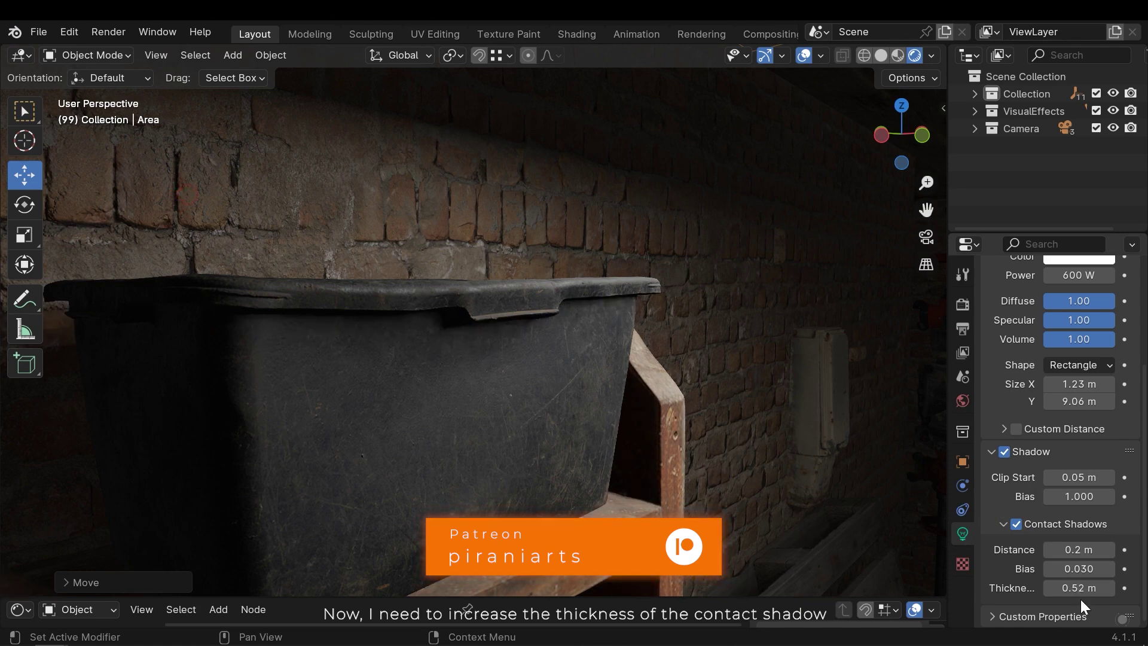
left_click(1017, 525)
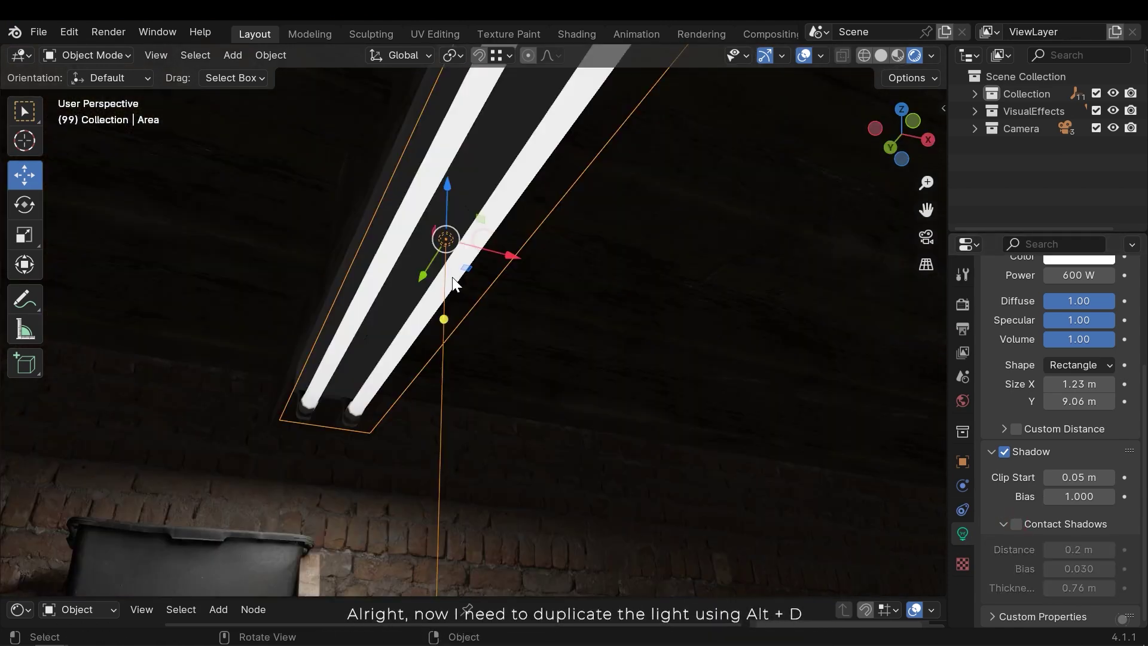
- Create a linked duplicate of the area light and align it beneath the second ceiling tube fixture
key("alt+d")
right_click(450, 278)
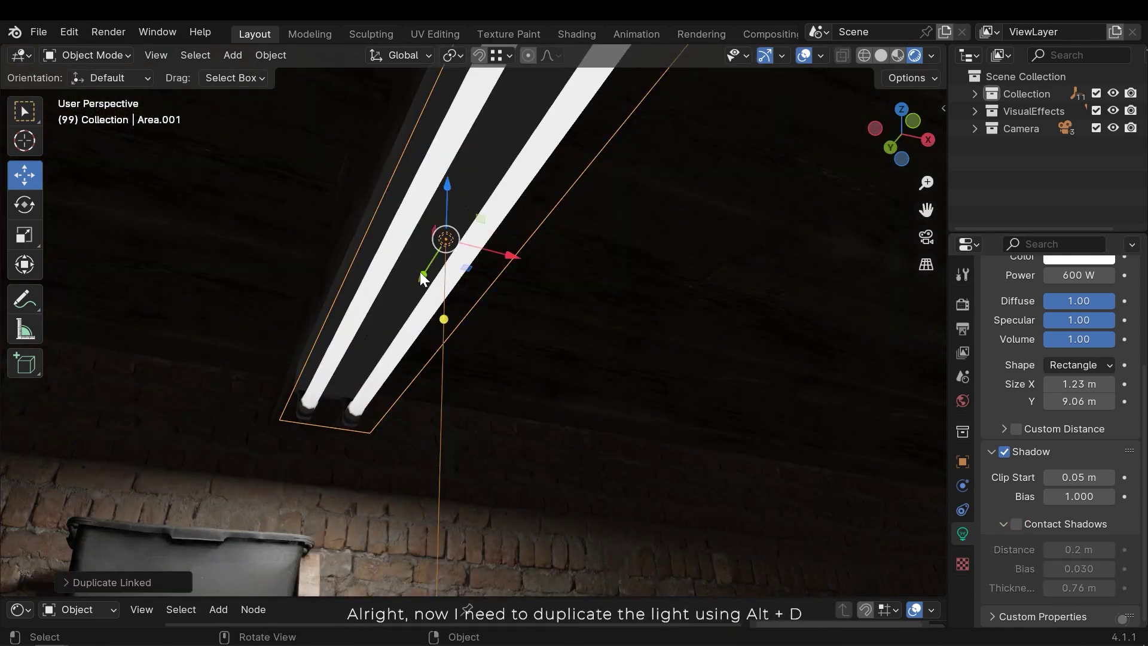
left_click_drag(422, 275, 475, 225)
middle_click_drag(475, 225, 402, 384)
middle_click_drag(151, 366, 455, 302)
left_click_drag(305, 291, 679, 303)
middle_click_drag(679, 303, 451, 313)
left_click_drag(431, 305, 461, 305)
left_click(461, 305)
- Add a point light to the scene
middle_click_drag(461, 306, 628, 369)
middle_click_drag(537, 450, 475, 437)
key("shift+a")
mouse_move(424, 433)
left_click(549, 429)
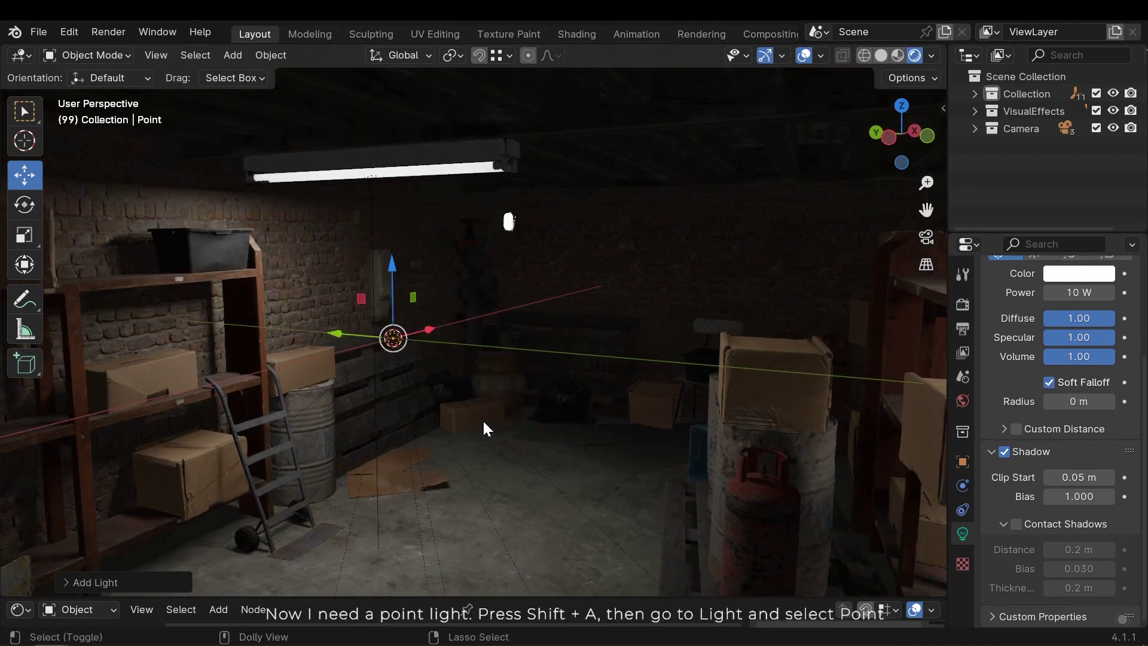
- Move the point light across the basement toward the small wall lamp on the back wall and raise it
scroll(489, 367, "up", 4)
middle_click_drag(483, 418, 357, 355, "shift")
scroll(357, 355, "down", 2)
left_click_drag(360, 357, 466, 328)
middle_click_drag(479, 317, 526, 359, "shift")
middle_click_drag(562, 365, 501, 360)
scroll(501, 361, "down", 1)
left_click_drag(314, 372, 831, 371)
left_click_drag(766, 308, 771, 179)
- Fine-tune the point light's position so it sits at the white wall lamp beside the red-handled pipe valve
middle_click_drag(676, 335, 789, 329)
left_click_drag(669, 302, 418, 307)
middle_click_drag(592, 323, 409, 397)
left_click_drag(541, 366, 651, 366)
left_click_drag(595, 302, 595, 253)
middle_click_drag(460, 345, 634, 353)
left_click_drag(460, 308, 431, 307)
- Set the point light's power to 2000 W and its color to a warm light orange
scroll(589, 412, "down", 2)
middle_click_drag(667, 523, 568, 419, "shift")
scroll(1046, 362, "up", 4)
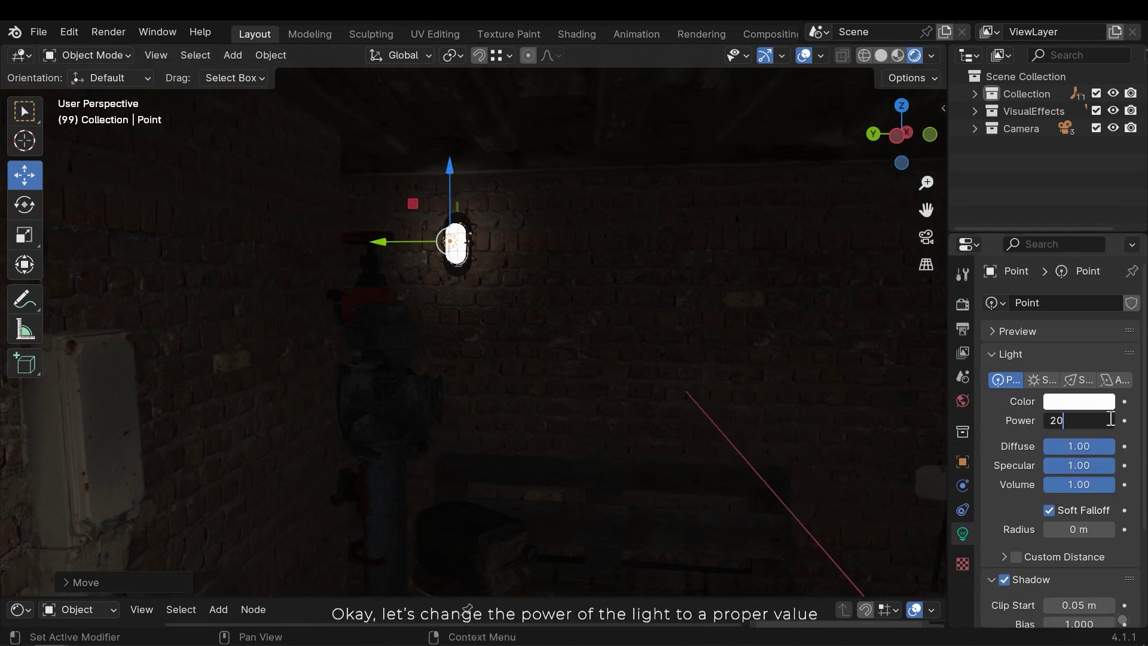
key("Return")
left_click(1080, 401)
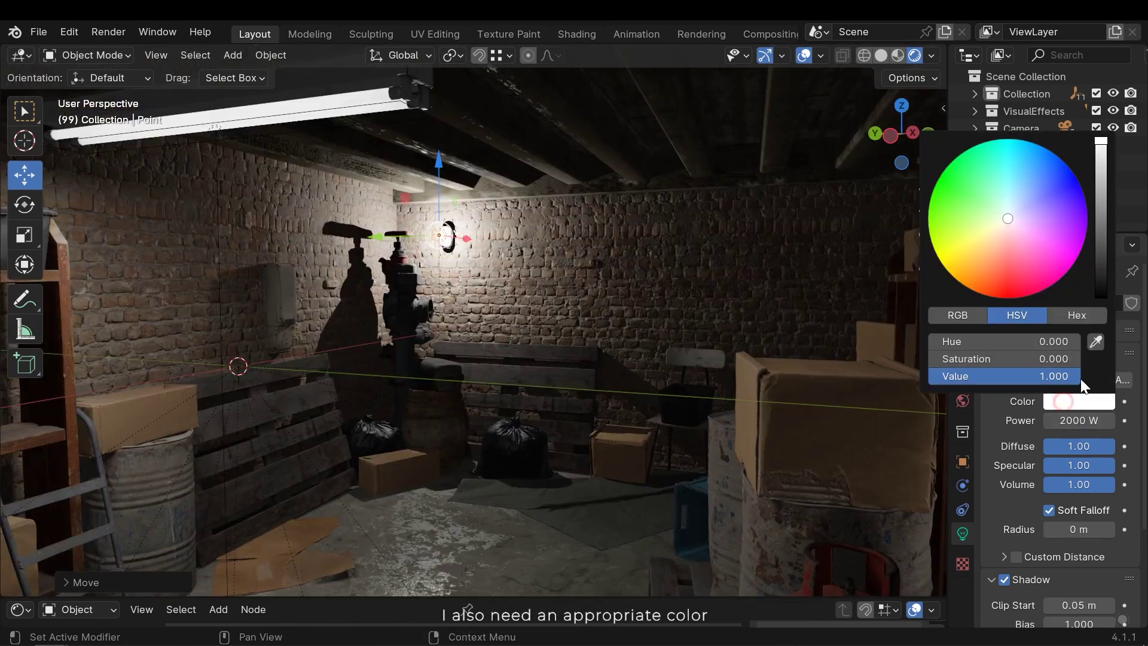
left_click_drag(1011, 233, 995, 240)
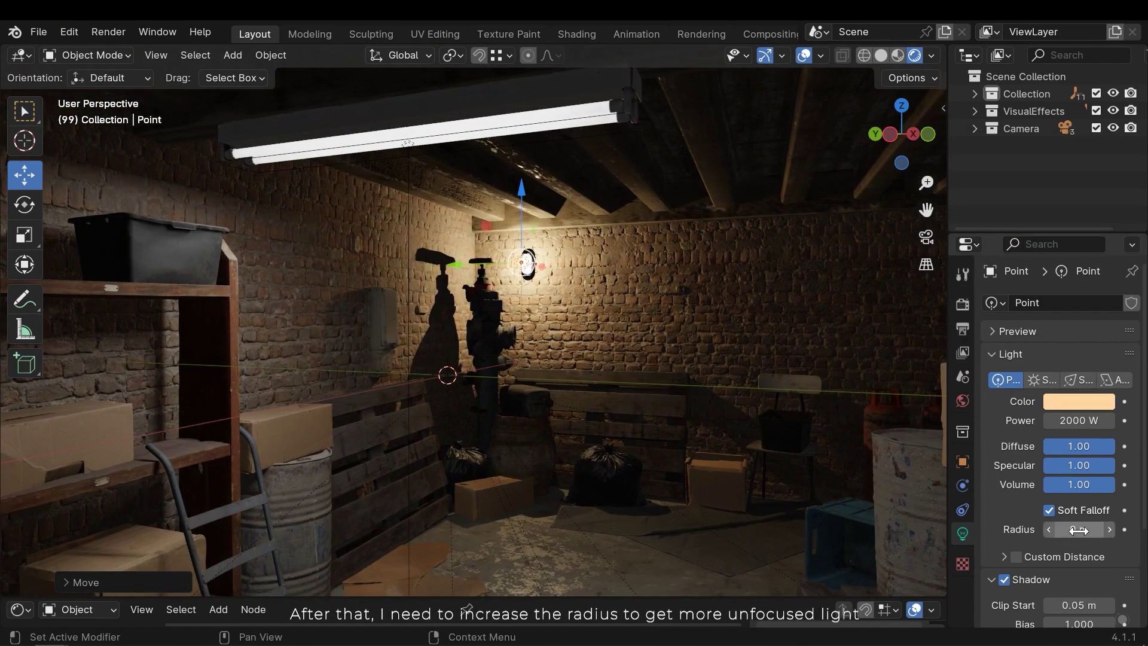
- Increase the point light's radius to 0.72 m and set its power to 1600 W
left_click_drag(1078, 530, 1100, 530)
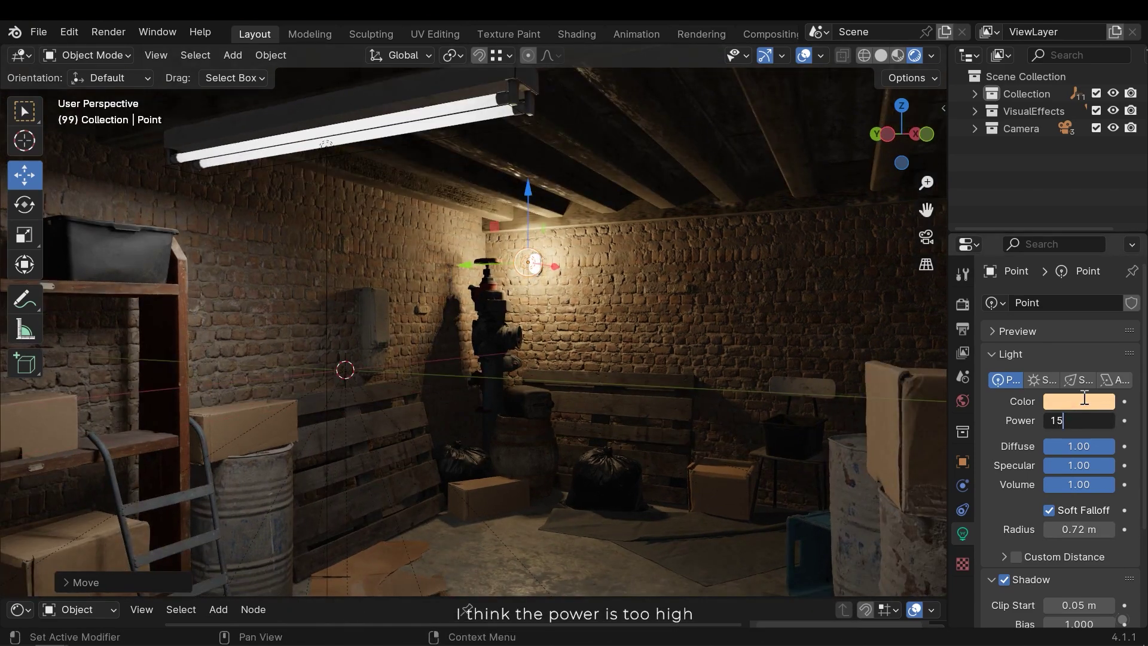
type("1600")
key("Return")
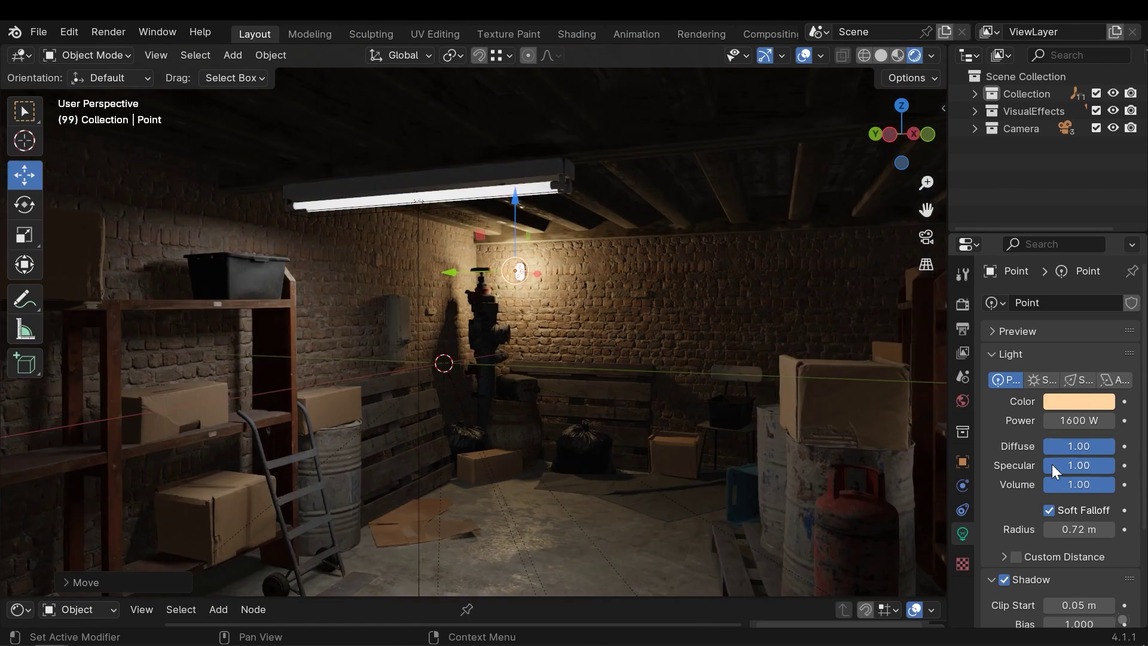
- Enable contact shadows for the point light and set their thickness to 0.72 m
scroll(1056, 470, "down", 5)
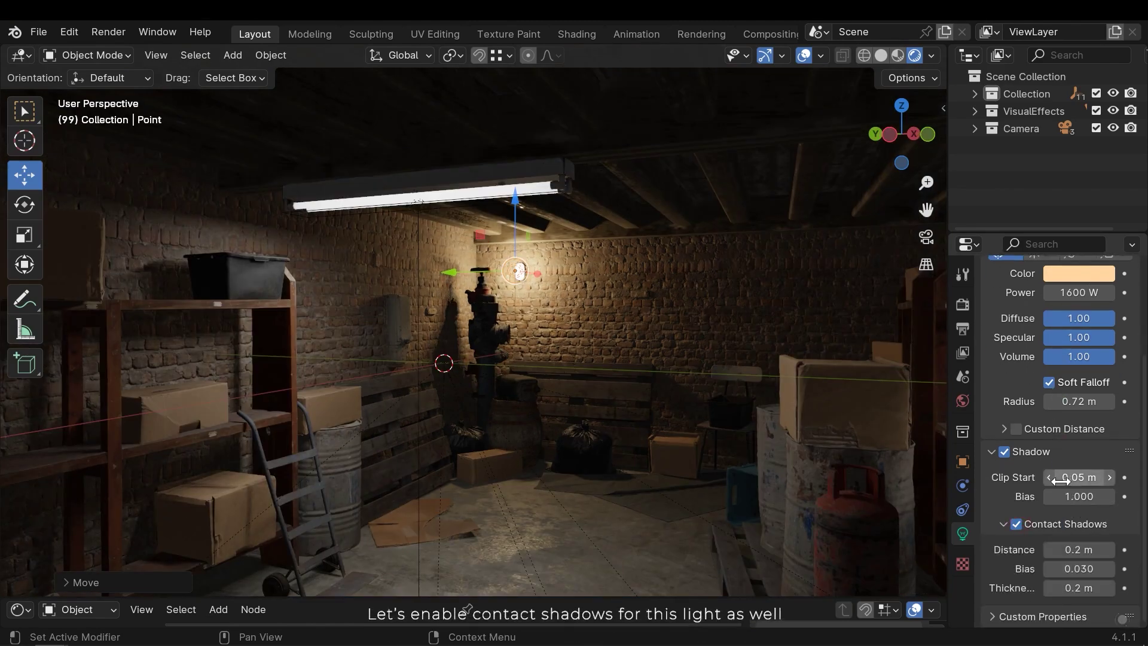
scroll(665, 387, "up", 5)
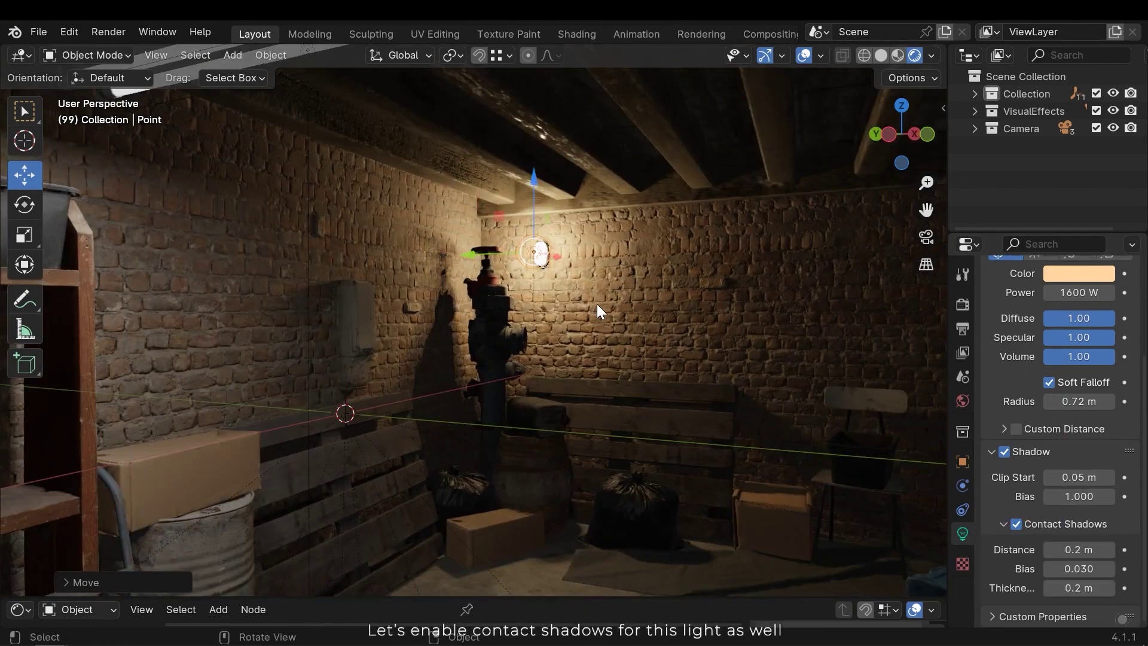
middle_click_drag(596, 304, 583, 332, "shift")
scroll(583, 332, "up", 1)
left_click_drag(1079, 588, 1085, 587)
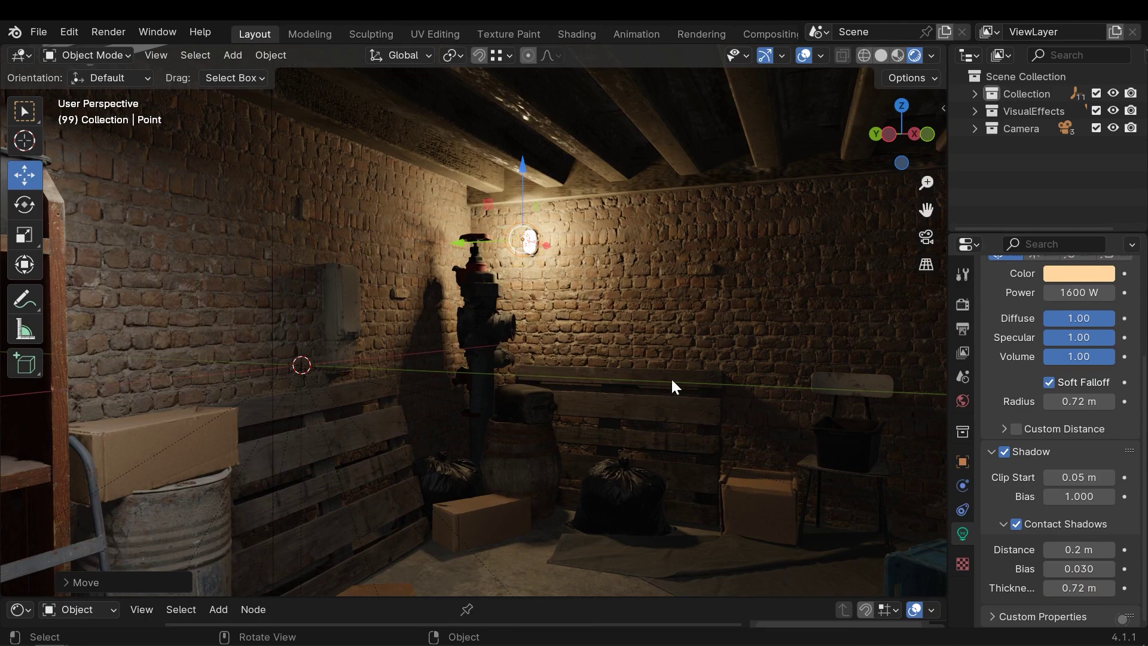
- Make the Fog volume in the VisualEffects collection visible in the scene
scroll(652, 372, "down", 3)
middle_click_drag(652, 373, 613, 404, "shift")
scroll(553, 403, "down", 2)
left_click(975, 111)
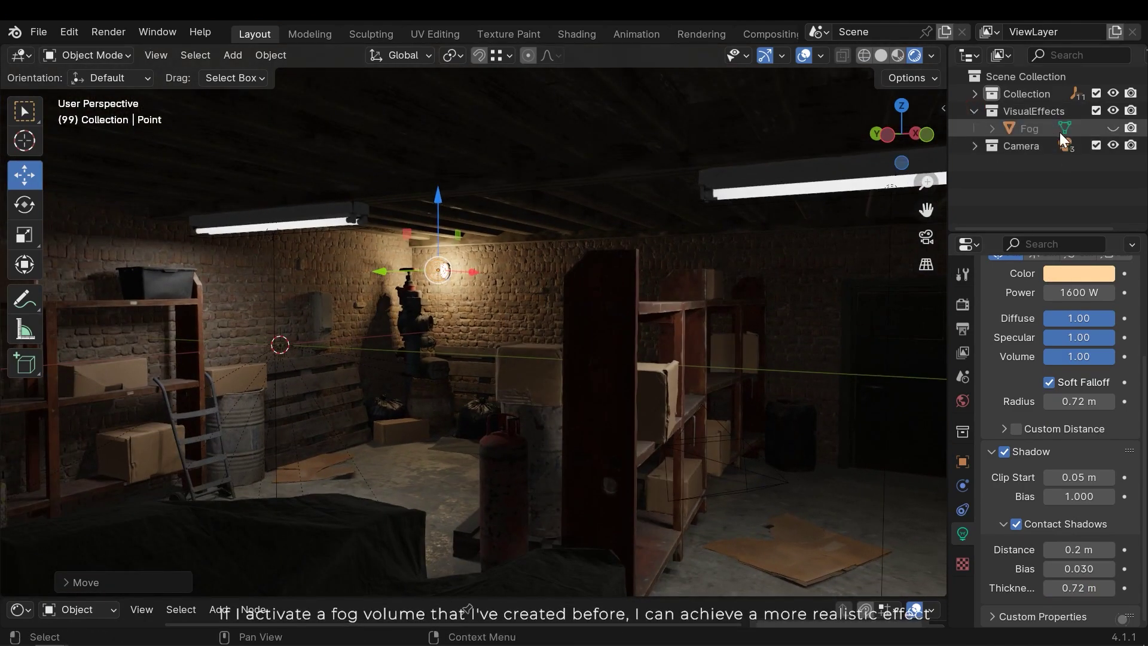
left_click(1112, 129)
middle_click_drag(670, 330, 575, 366)
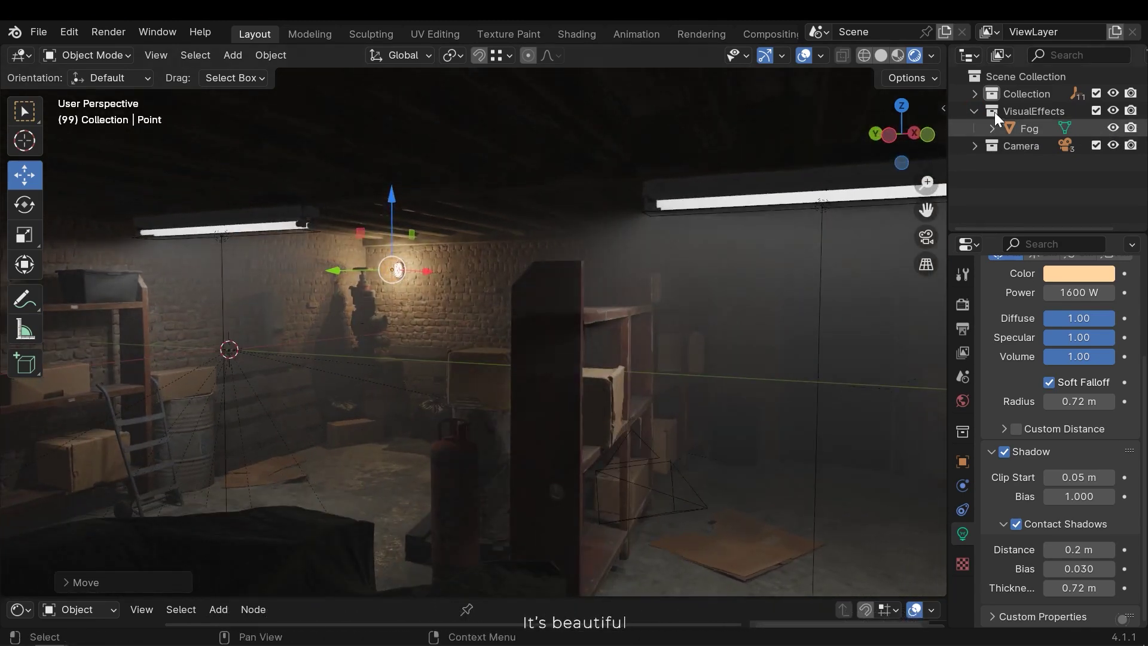
- Select the Fog object and enlarge the shader editor to examine the FogMat Principled Volume values
left_click(1028, 125)
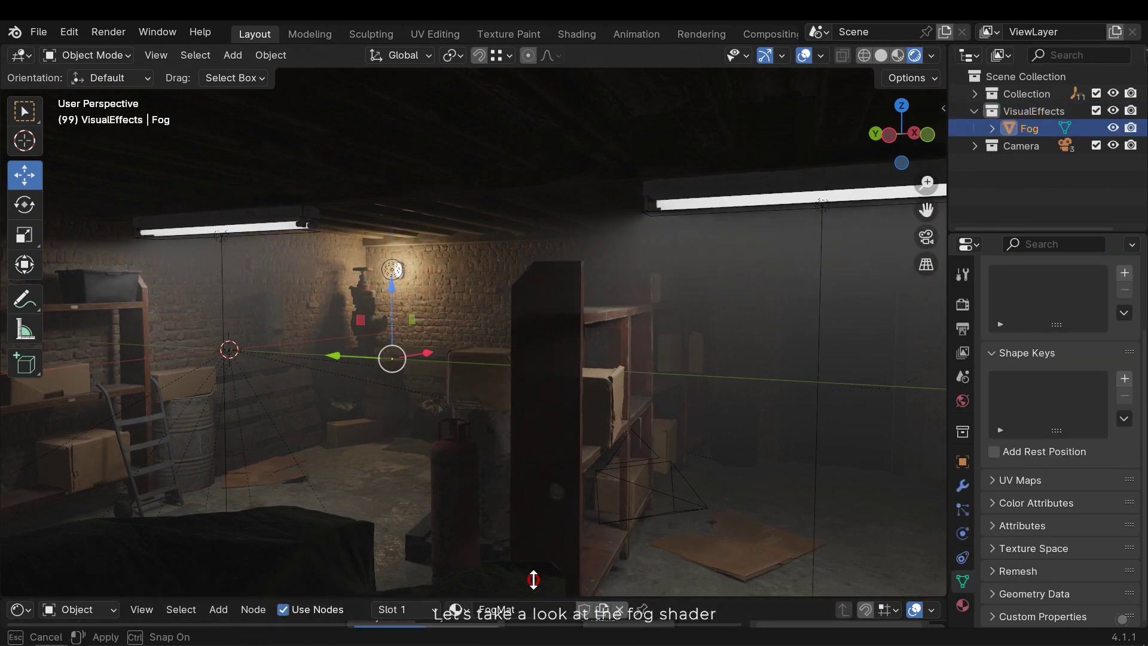
left_click_drag(533, 559, 541, 272)
middle_click_drag(581, 494, 533, 452)
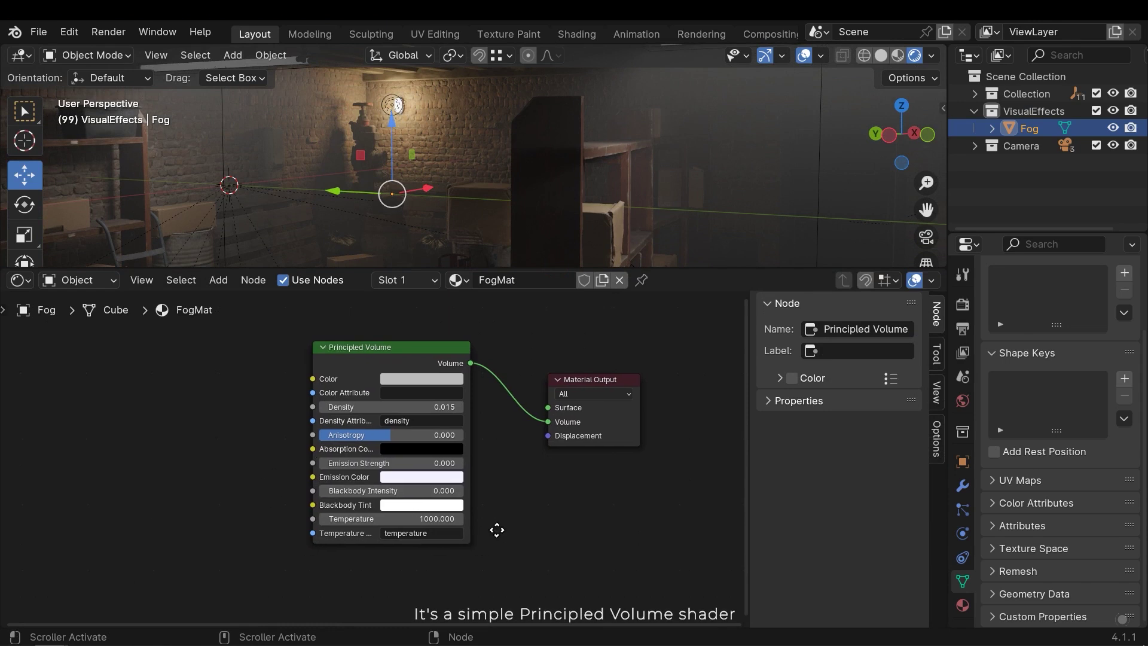
scroll(472, 451, "up", 1)
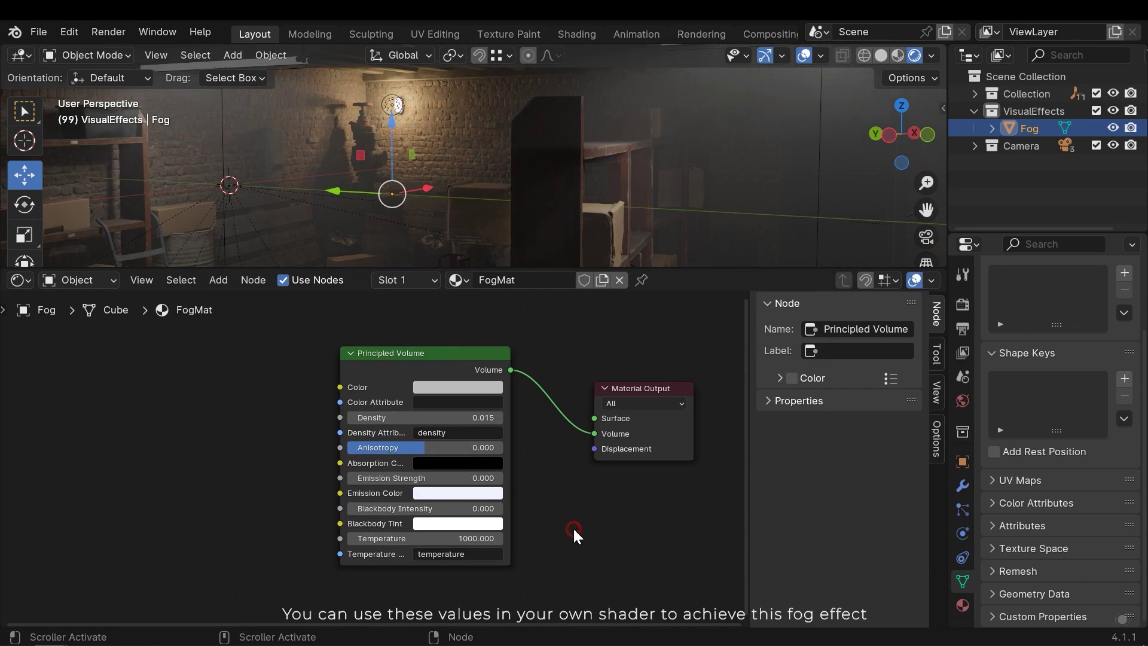
- Shrink the shader editor to restore the large 3D view of the basement, and save the file
left_click_drag(524, 266, 504, 592)
mouse_move(482, 395)
middle_mouse_down()
mouse_move(504, 386)
mouse_move(479, 392)
middle_mouse_up()
middle_click_drag(479, 392, 517, 364, "shift")
key("ctrl+s")
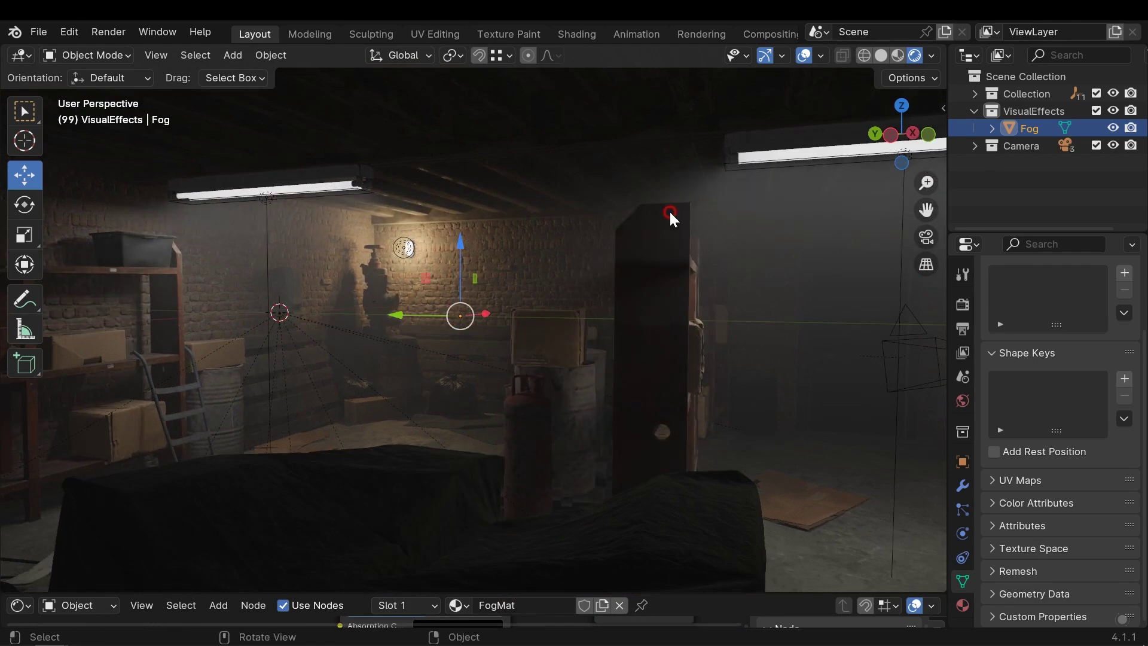
middle_click_drag(672, 215, 657, 235)
scroll(574, 254, "up", 1)
middle_click_drag(574, 253, 652, 256, "shift")
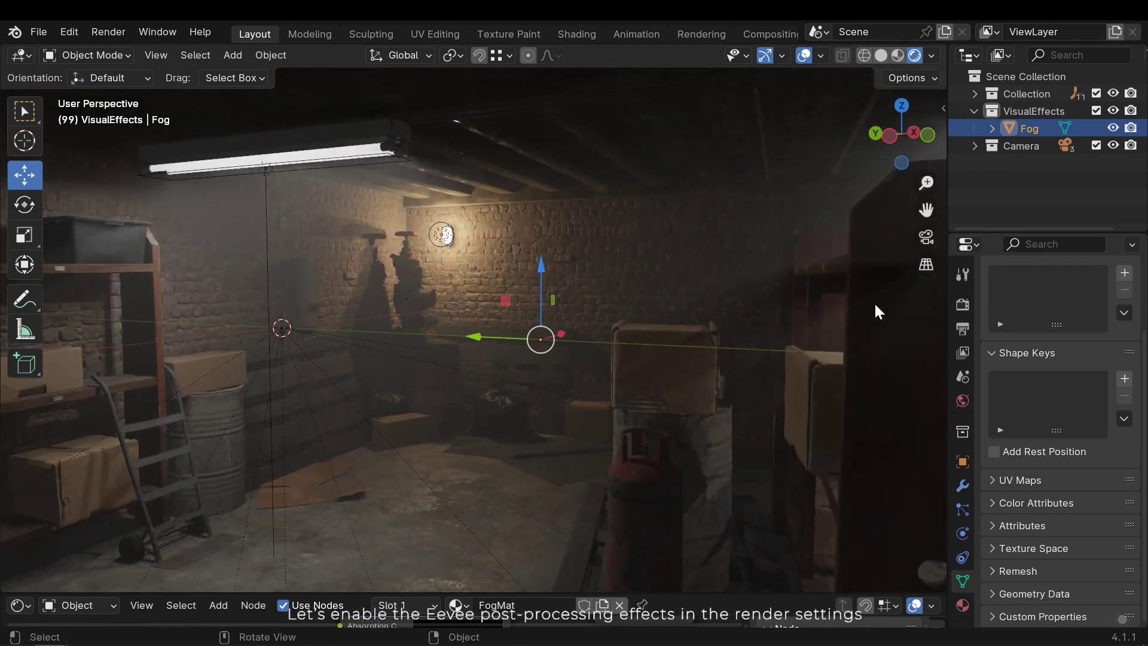
- Enable ambient occlusion in the Eevee render settings, set its distance to about 10.8 m, and compare the basement with it off and on
left_click(962, 305)
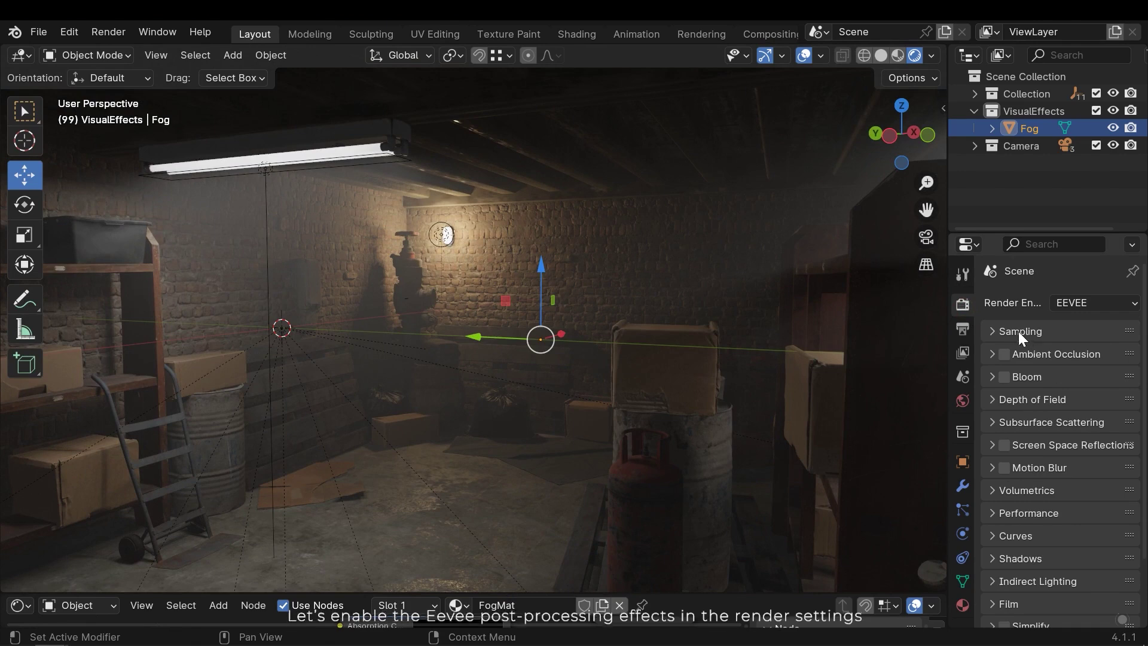
left_click(1046, 353)
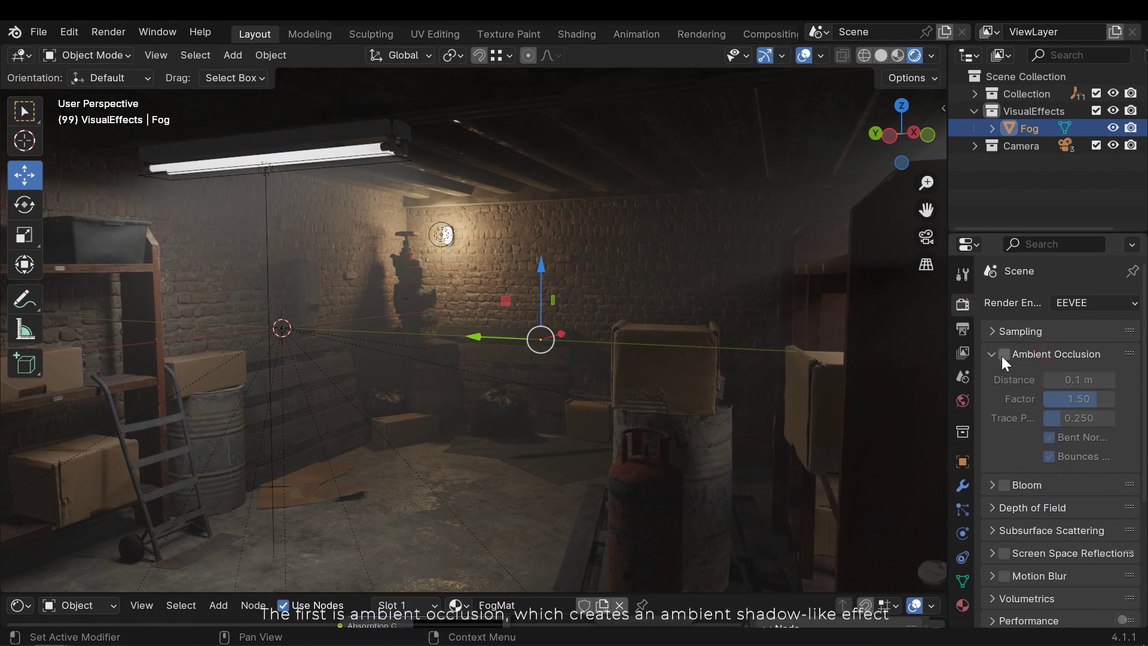
middle_click_drag(794, 353, 476, 345, "shift")
scroll(544, 352, "down", 4)
scroll(548, 349, "down", 8)
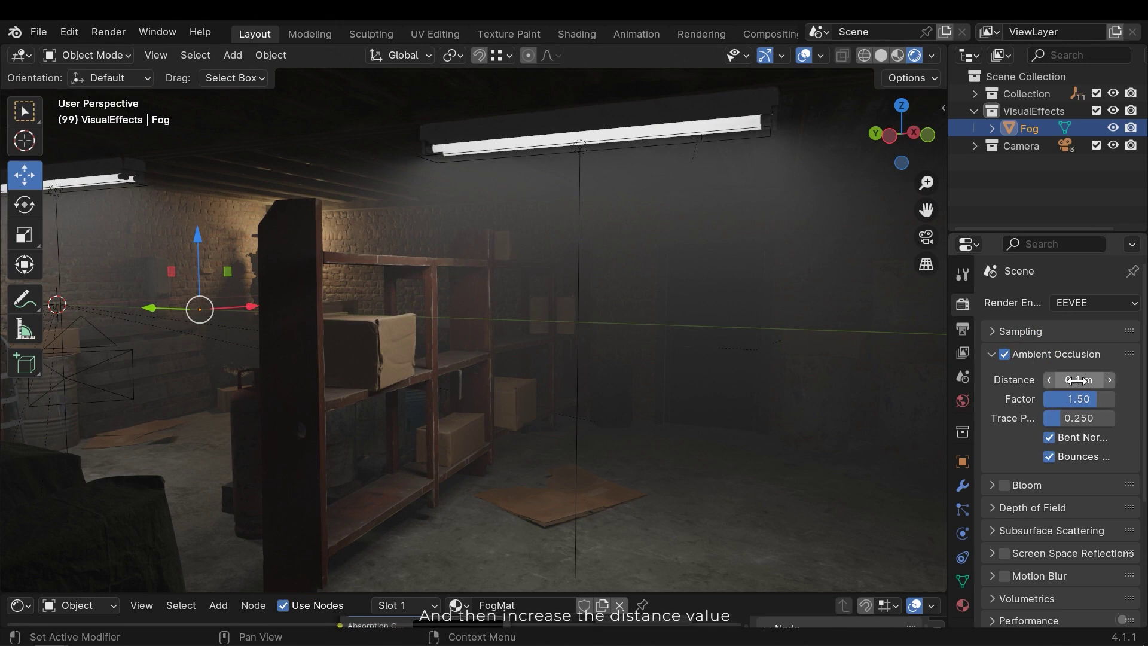
mouse_move(1077, 380)
left_mouse_down()
mouse_move(90, 381)
mouse_move(915, 377)
left_mouse_up()
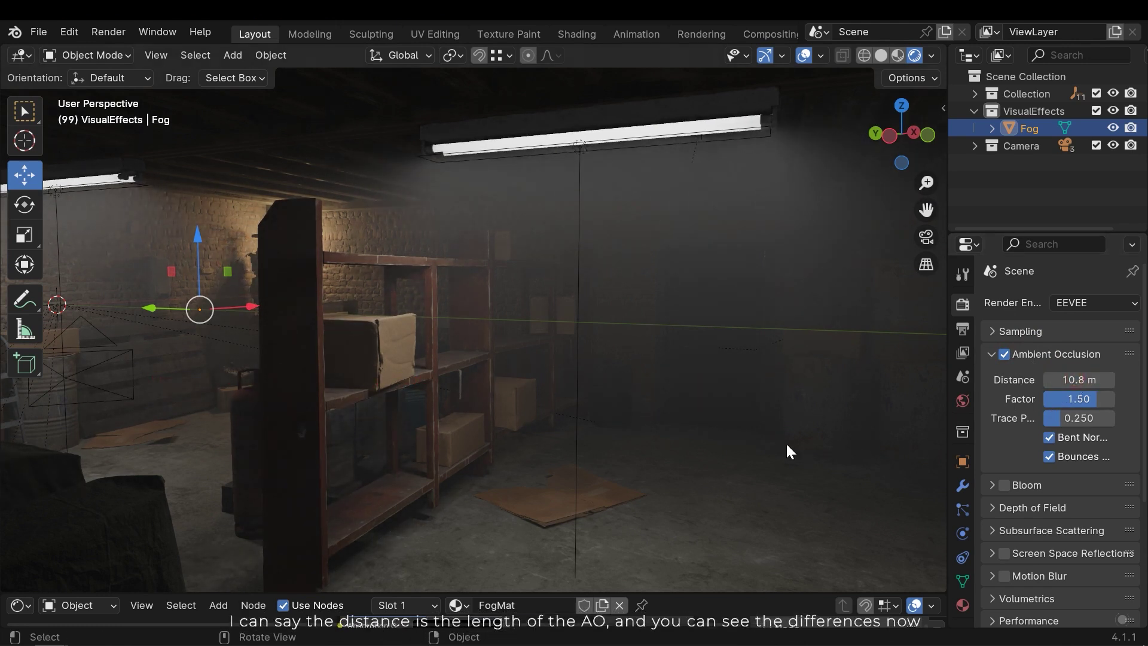
left_click(1006, 355)
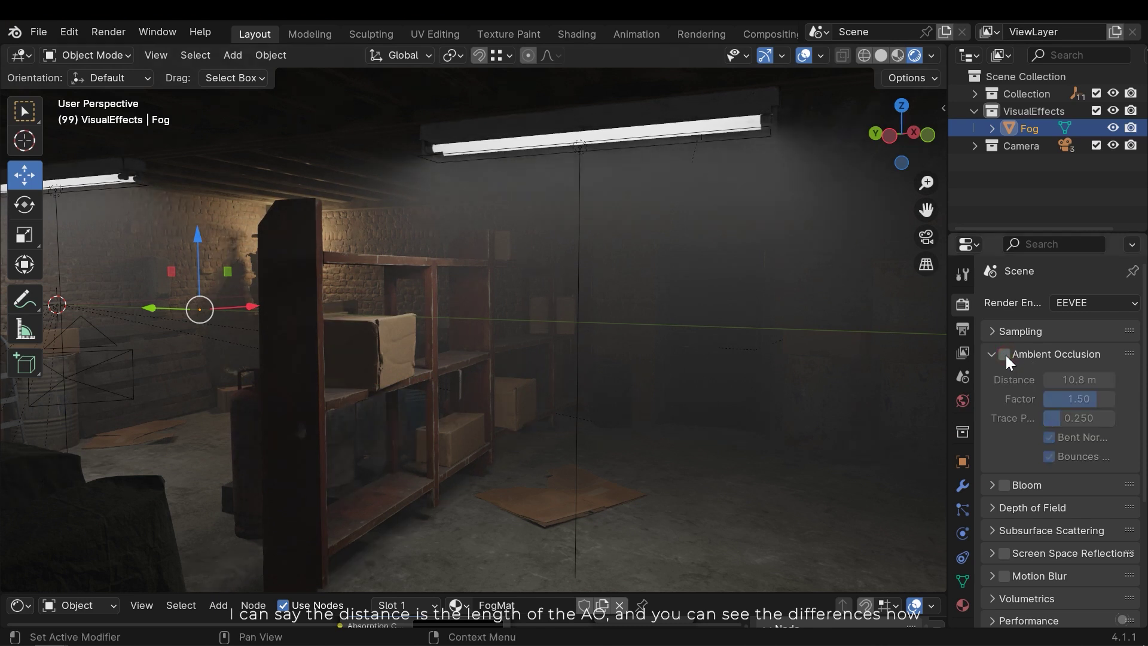
left_click(1006, 355)
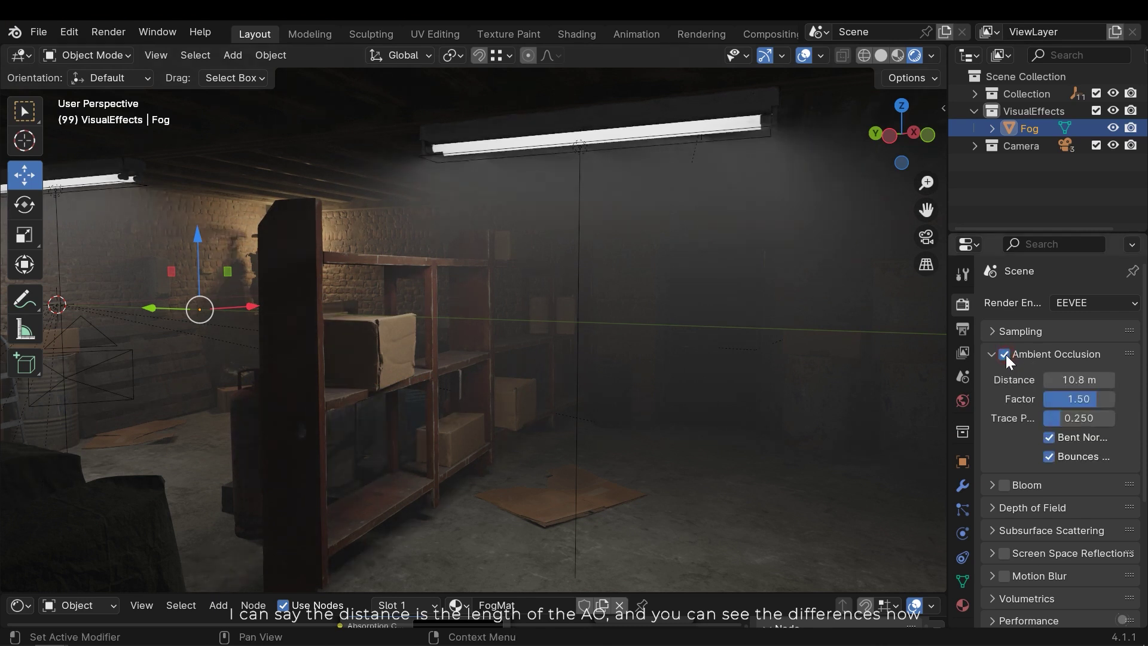
- Set the ambient occlusion distance to 12 m, compare the effect off and on, and save the file
left_click(1089, 380)
type("12")
key("Return")
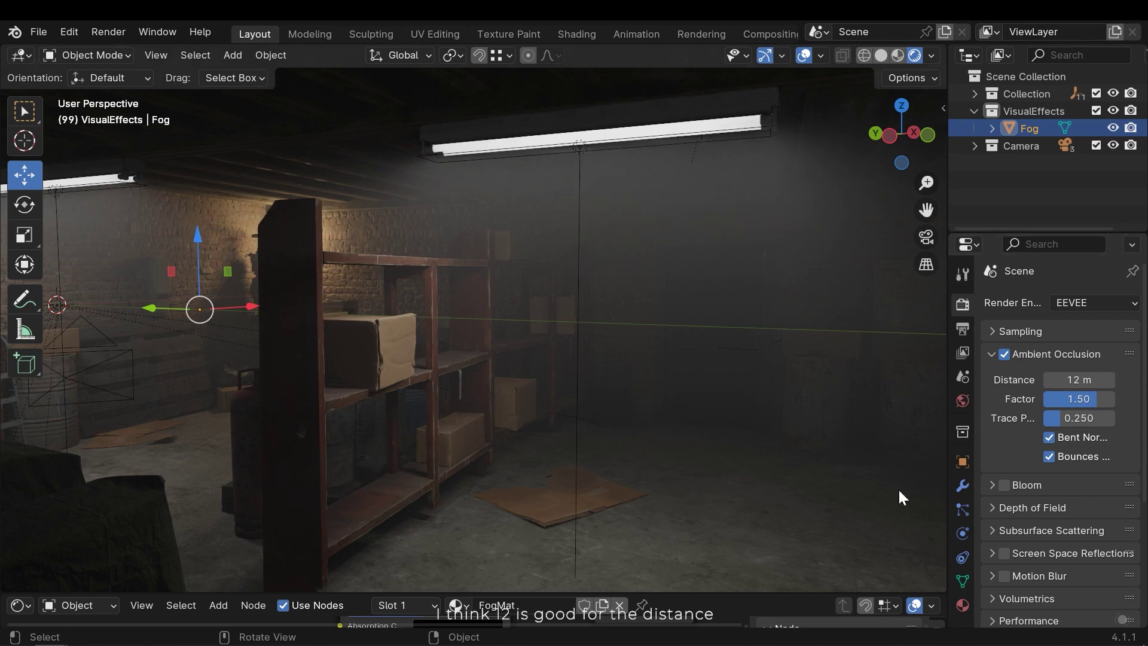
left_click(1006, 355)
left_click(1005, 356)
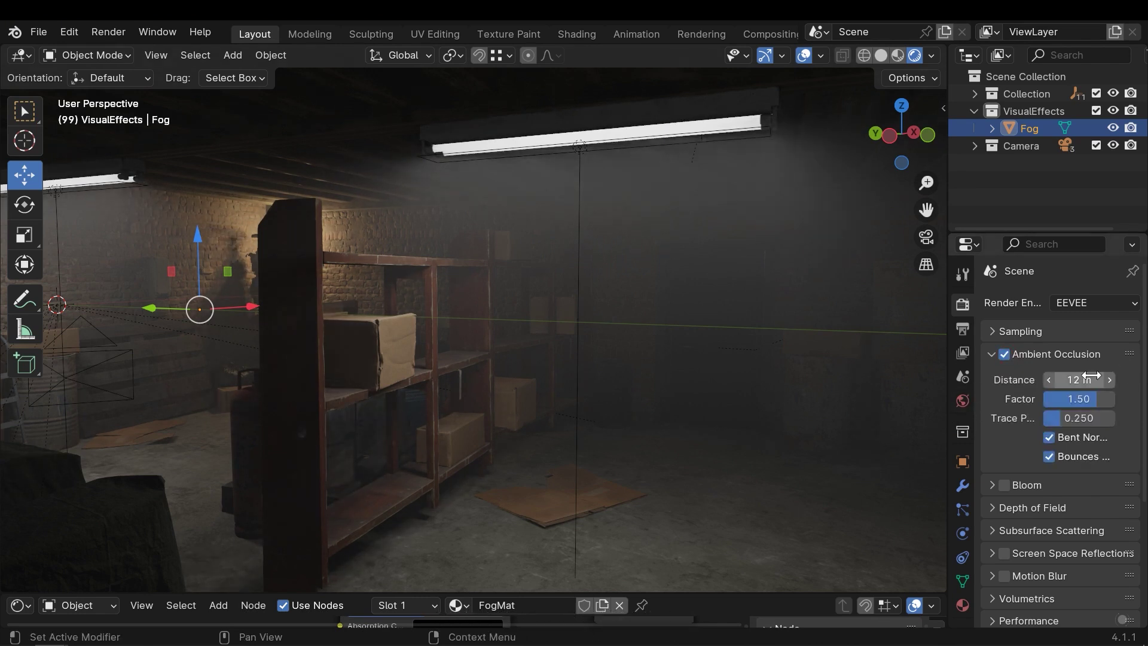
left_click(1034, 362)
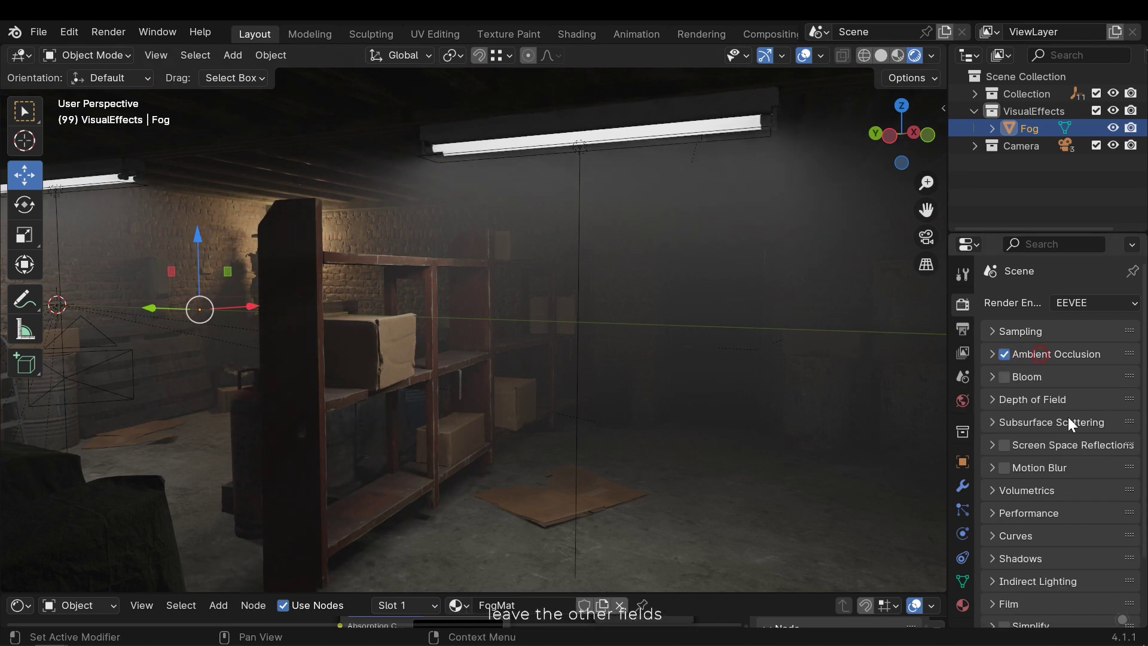
key("ctrl+s")
- Enable bloom for the ceiling lights, raise its intensity to about 0.081, and save the file
middle_click_drag(705, 304, 699, 291)
middle_click_drag(627, 160, 649, 246)
left_click(1004, 377)
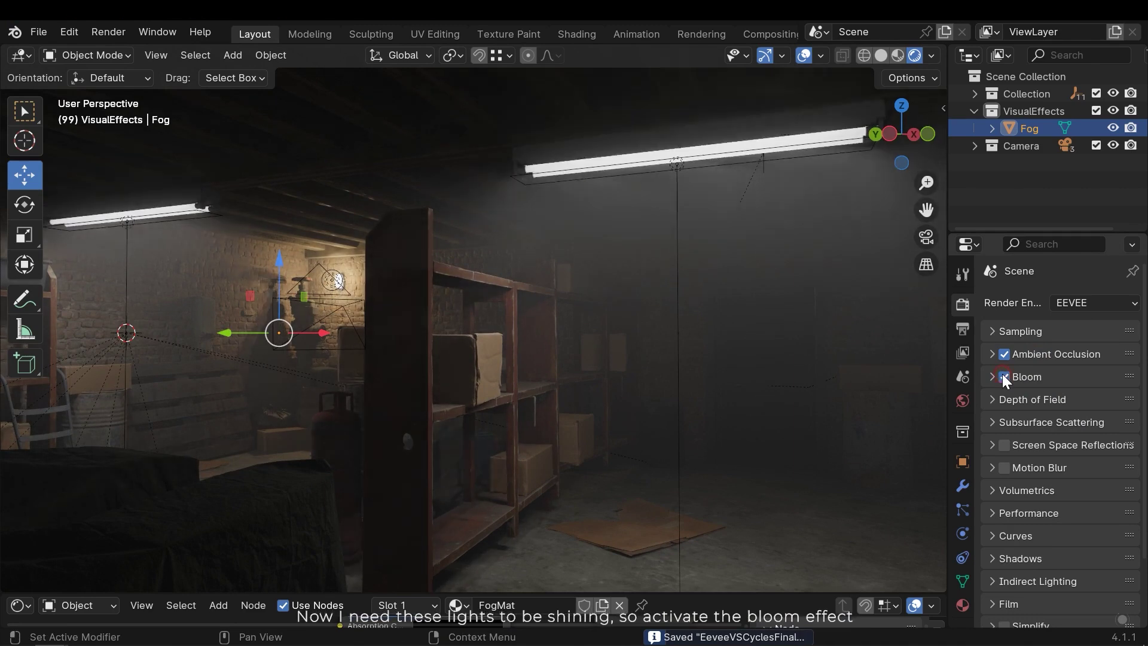
left_click(1040, 378)
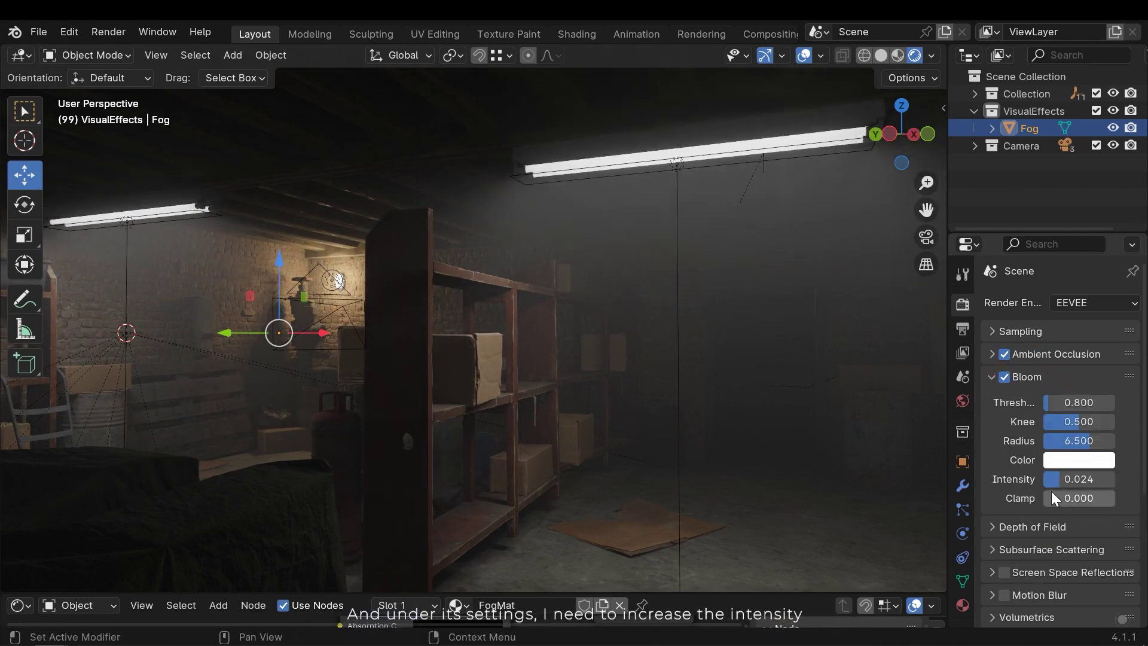
middle_click_drag(669, 423, 643, 430)
left_click_drag(1070, 479, 1113, 479)
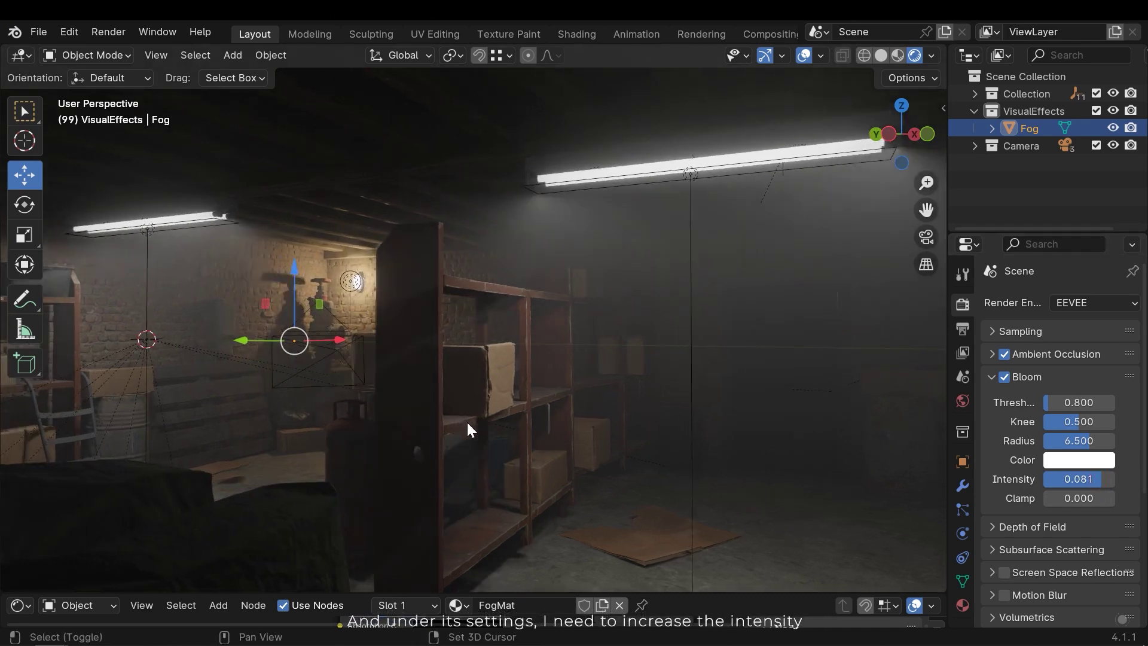
key("ctrl+s")
left_click(1046, 377)
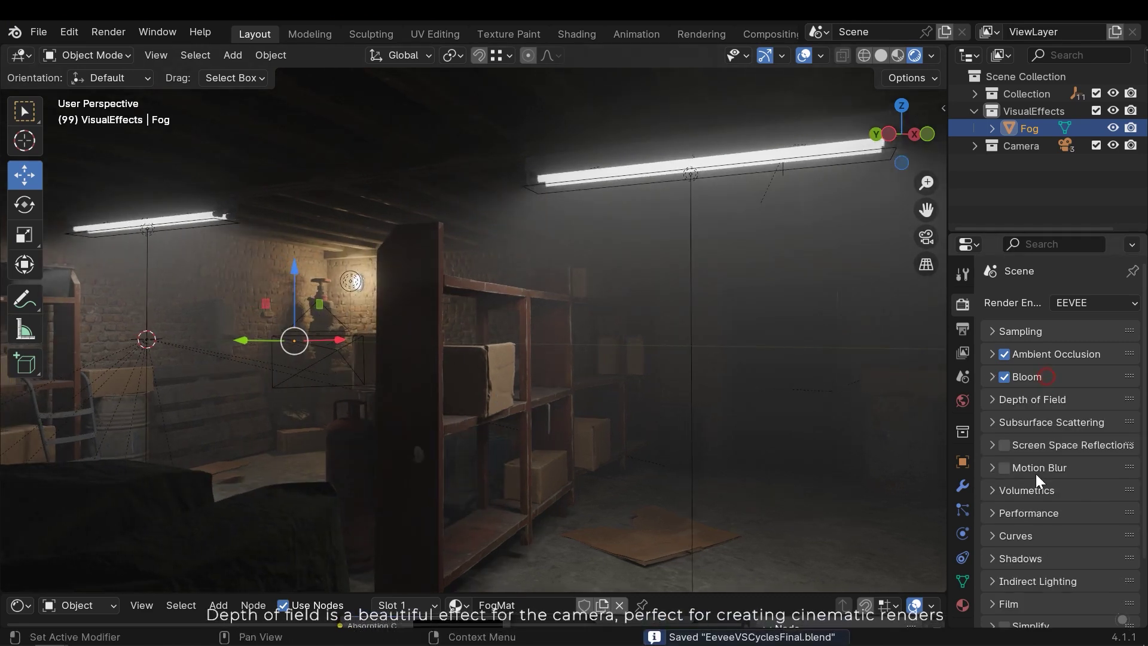
- Enable the high-quality and jitter camera options for depth of field, and save the file
left_click(1027, 400)
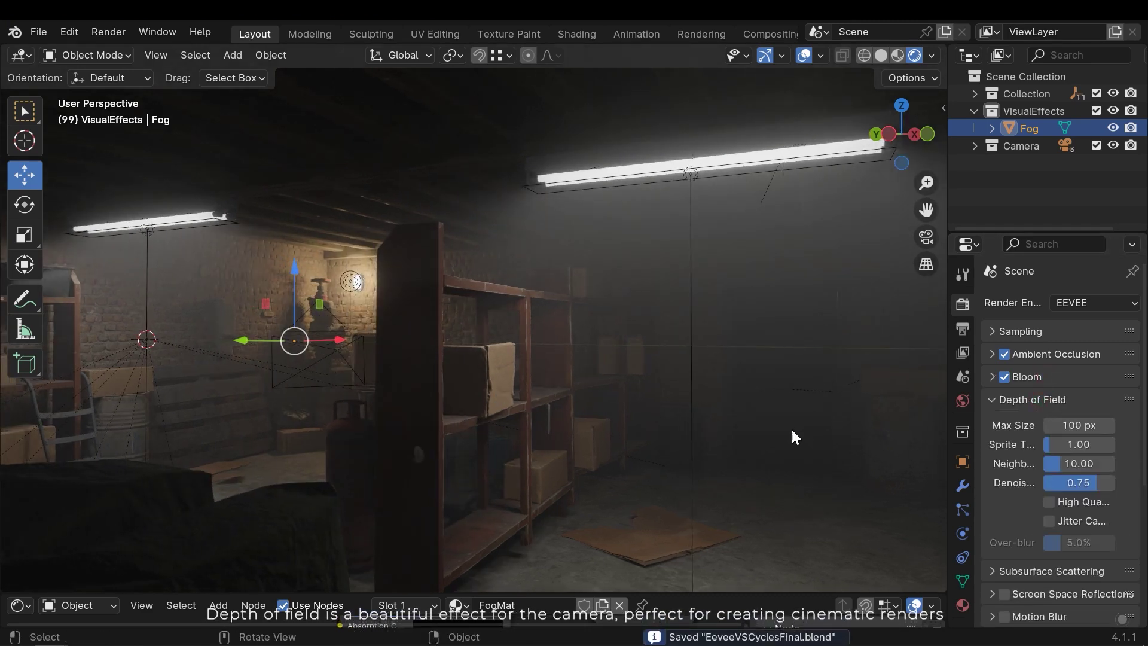
middle_click_drag(660, 432, 675, 430, "shift")
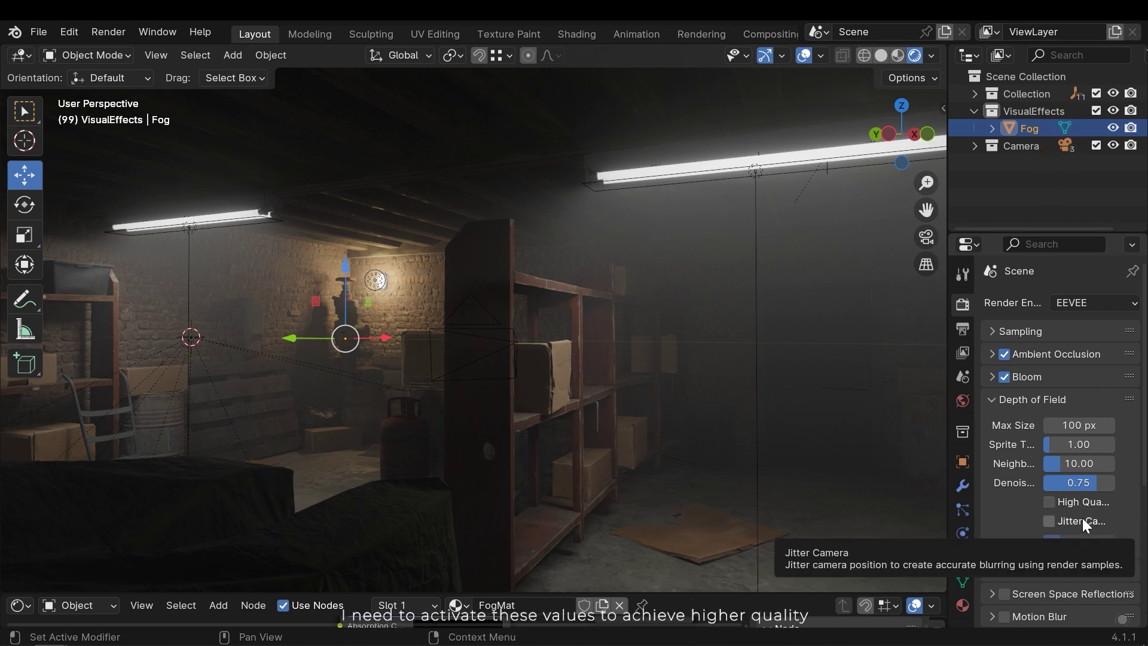
left_click(1049, 520)
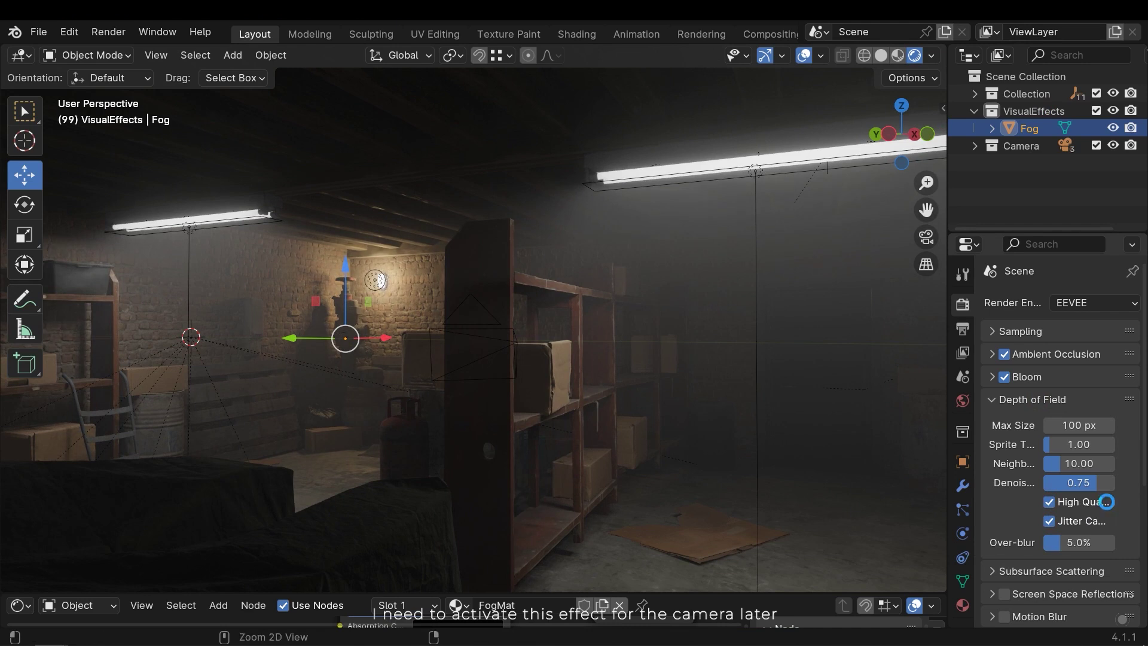
key("ctrl+s")
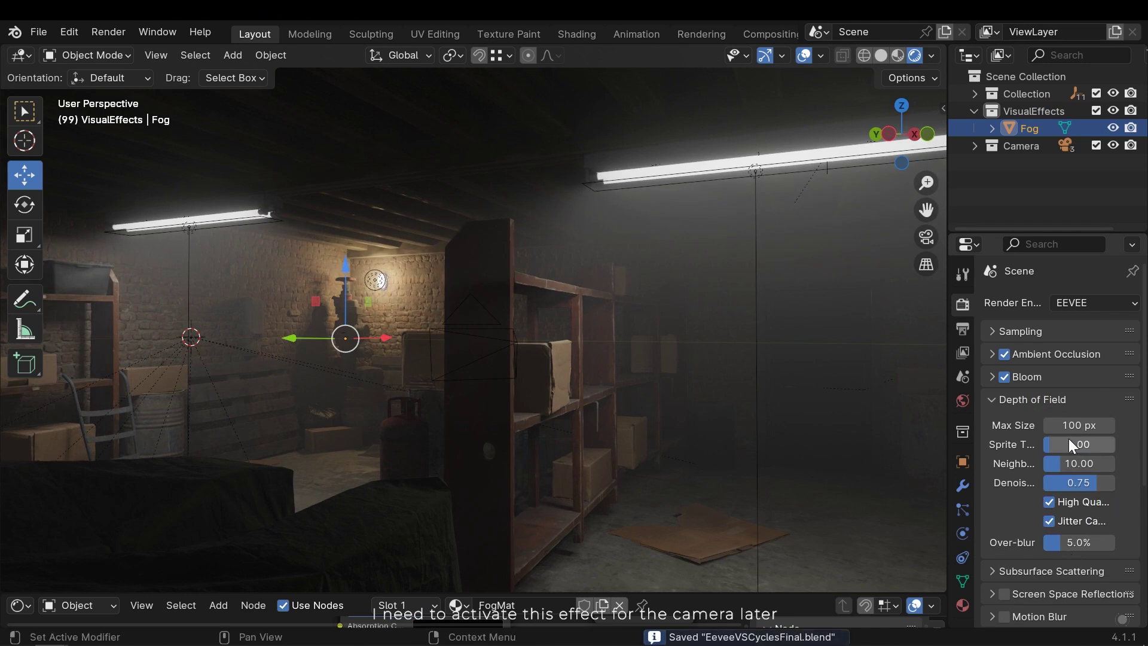
left_click(1052, 400)
- Enable screen space reflections, examine the reflections on the basement floor, and save the file
left_click(1052, 444)
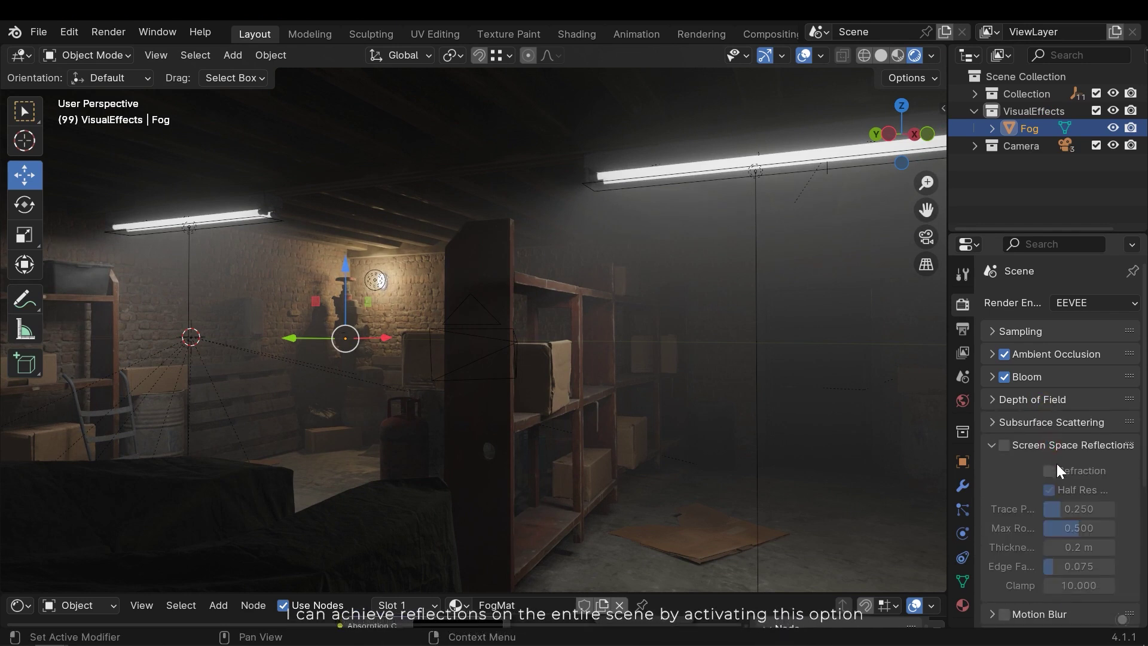
scroll(1043, 442, "down", 2)
middle_click_drag(611, 382, 551, 442, "shift")
scroll(673, 386, "up", 3)
left_click(1003, 413)
left_click(1003, 412)
scroll(625, 415, "down", 3)
middle_click_drag(624, 415, 622, 462)
key("ctrl+s")
- Compare the floor with screen space reflections off and on, and raise the reflection thickness to about 0.8 m
left_click(1005, 411)
left_click(1004, 411)
left_click(1004, 410)
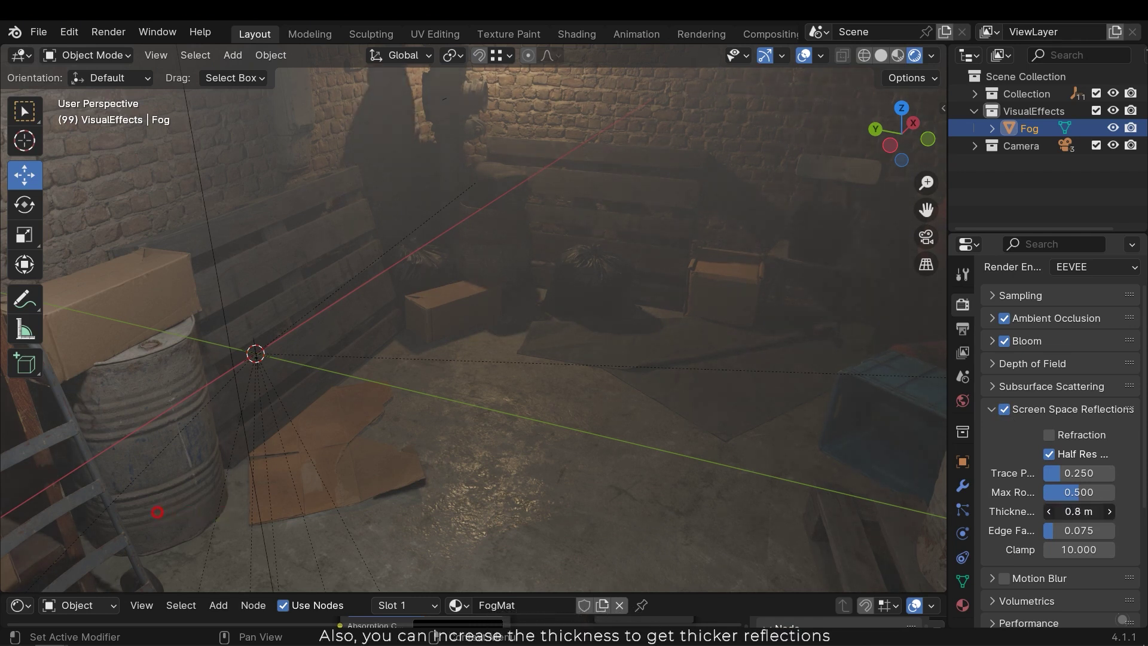
left_click_drag(156, 512, 164, 515)
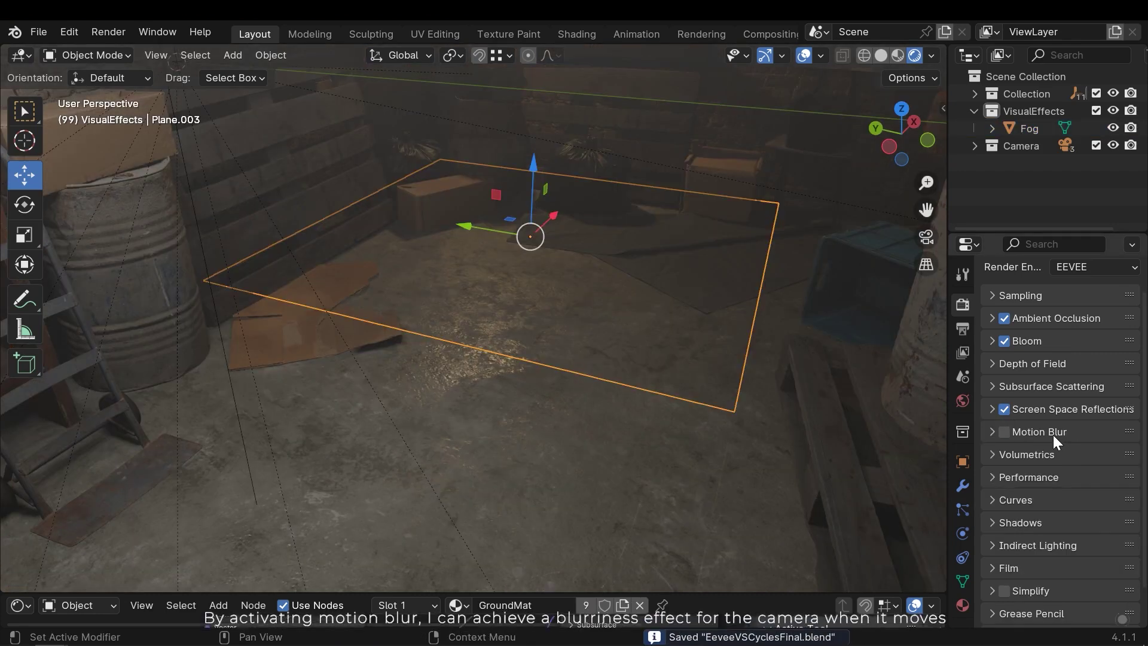
- Enable motion blur for the camera in the render settings
left_click(1053, 432)
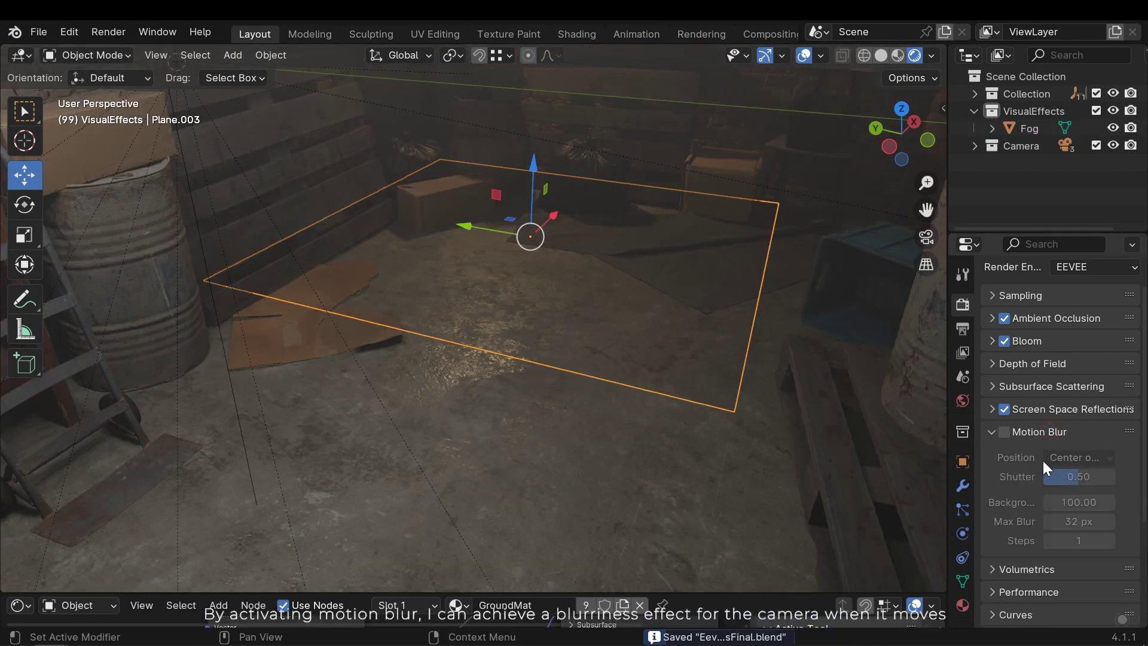
middle_click_drag(634, 383, 702, 401)
scroll(629, 373, "down", 1)
left_click(1005, 431)
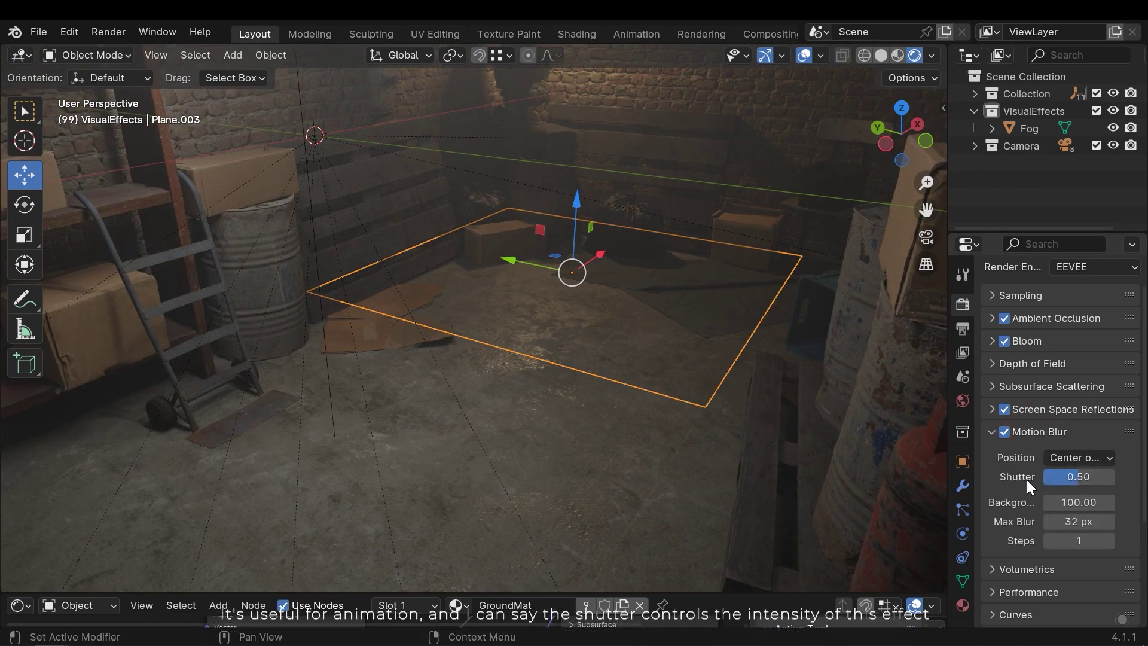
left_click(1046, 435)
- Set the volumetrics sample count to 128 in the render settings
scroll(1058, 418, "down", 2)
left_click(1044, 419)
scroll(1068, 407, "down", 2)
middle_click_drag(643, 382, 634, 373)
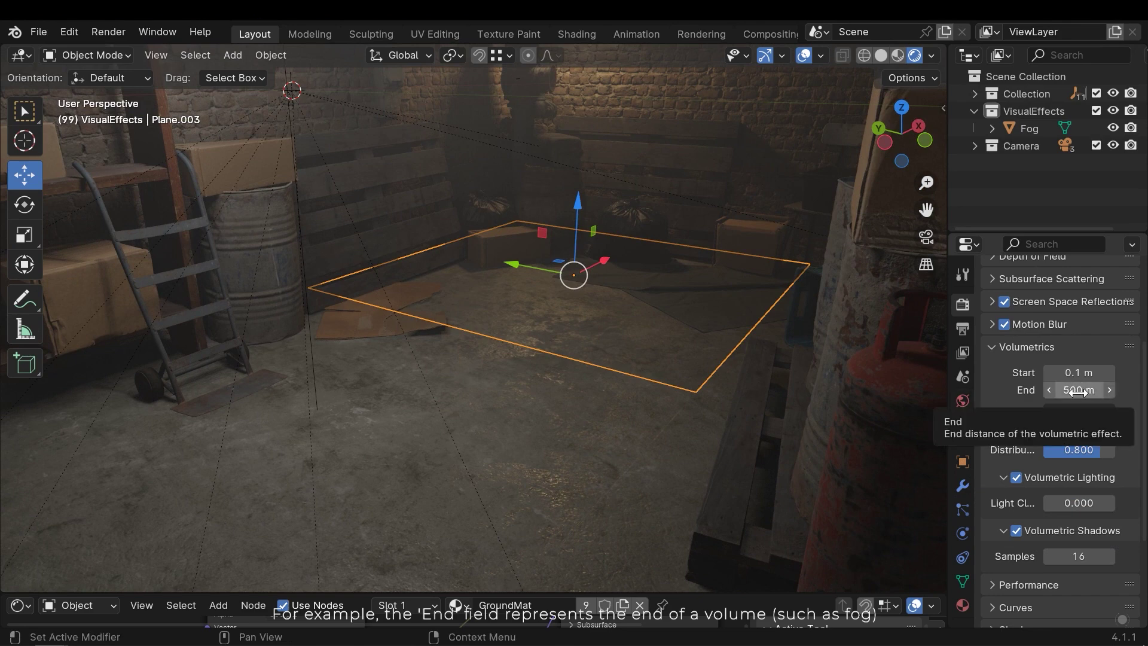
middle_click_drag(655, 292, 609, 361)
double_click(1093, 431)
type("128")
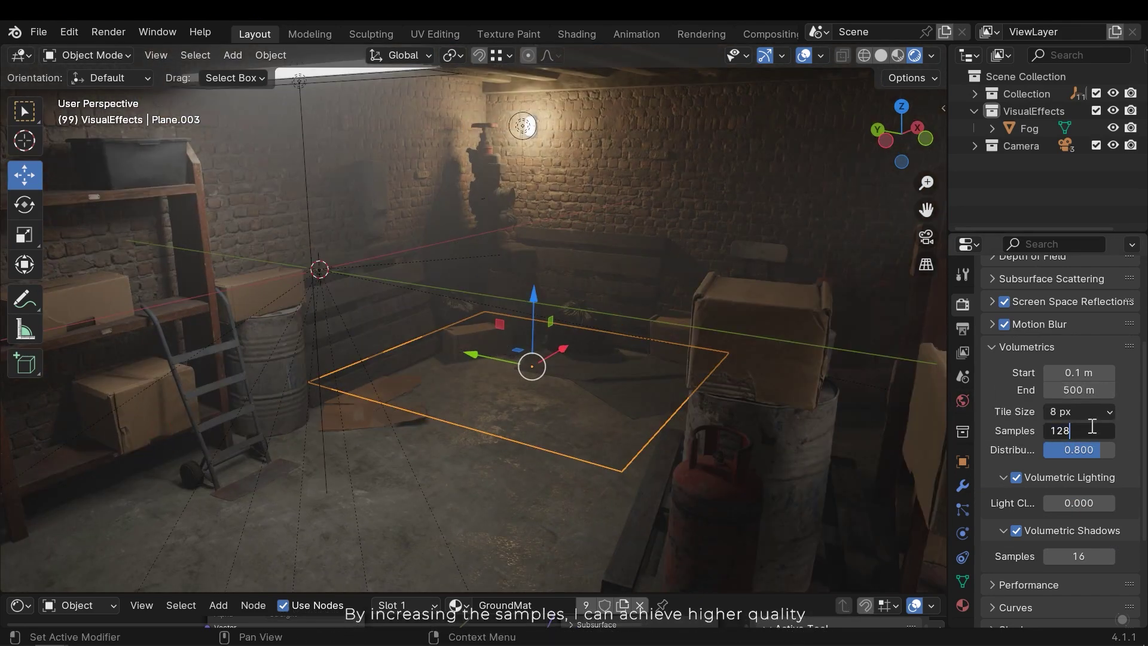
key("Return")
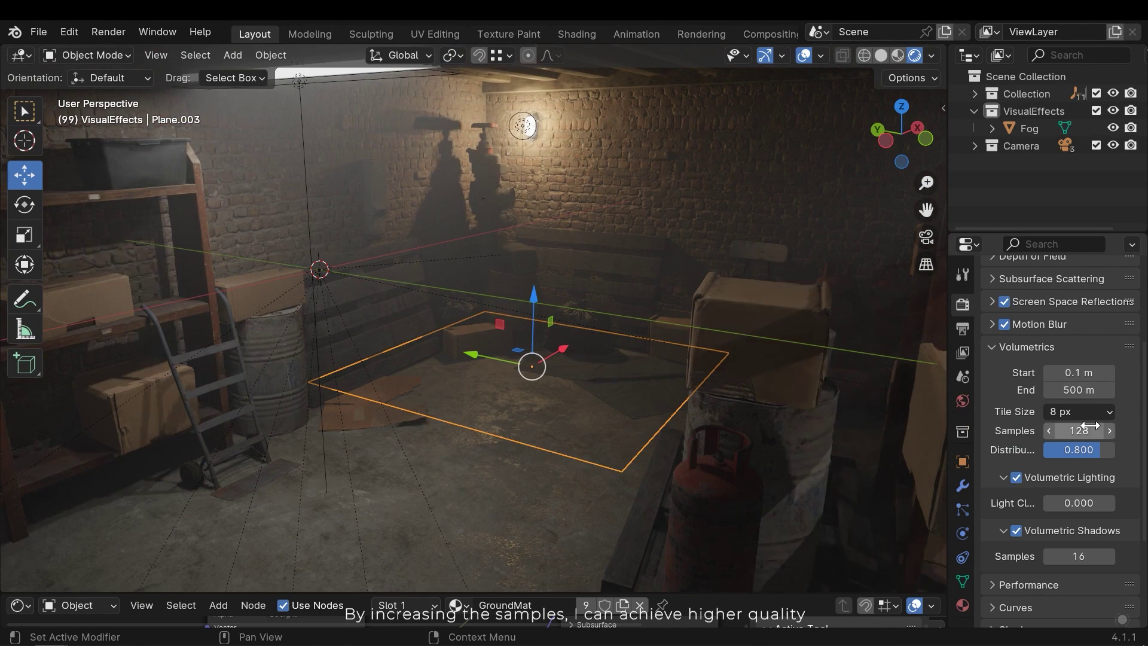
- Compare the fog around the shelves with volumetric shadows off and on, leaving them enabled
mouse_move(752, 352)
middle_mouse_down()
mouse_move(699, 350)
mouse_move(647, 328)
mouse_move(668, 300)
mouse_move(610, 336)
mouse_move(635, 318)
mouse_move(754, 343)
middle_mouse_up()
left_click(1016, 531)
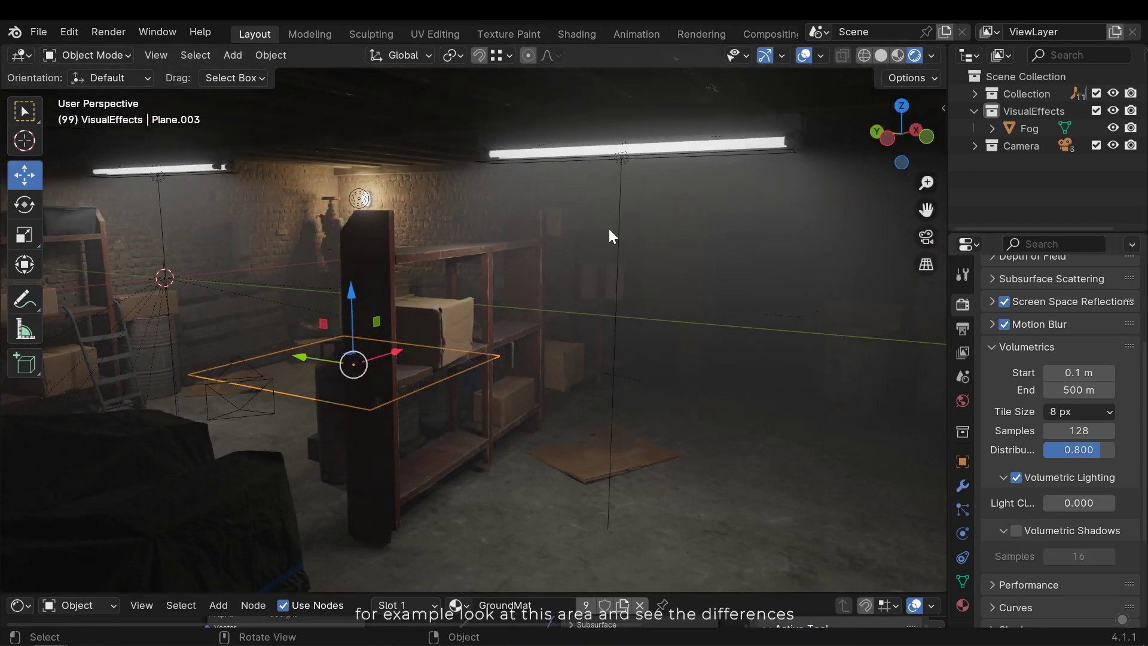
left_click(1016, 530)
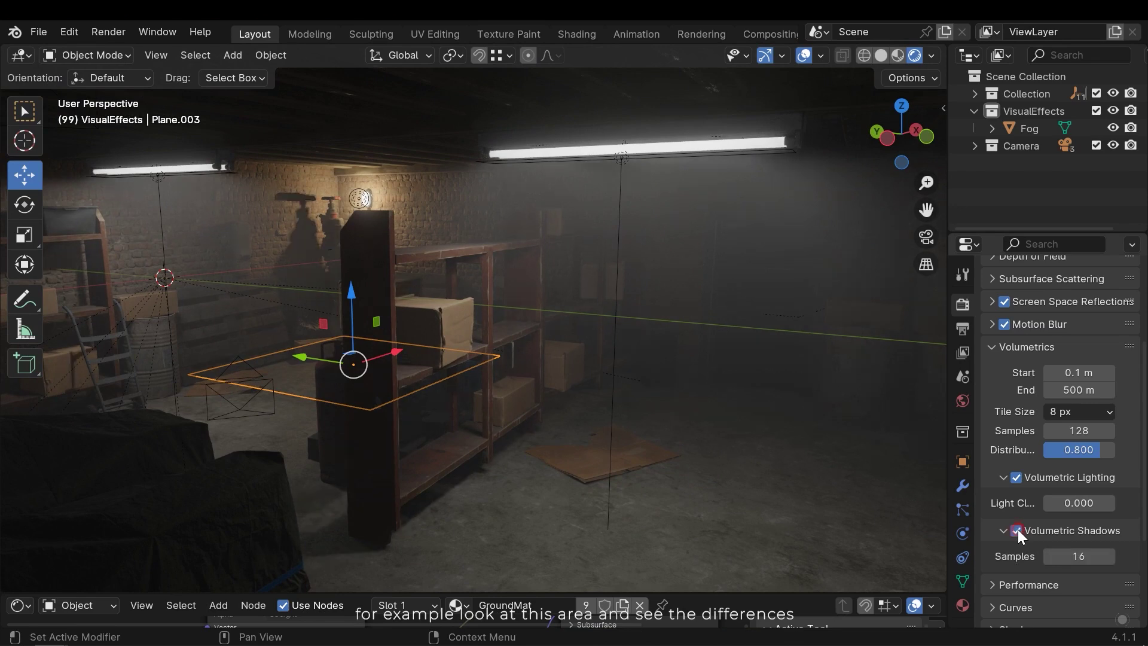
left_click(1018, 530)
left_click(1016, 531)
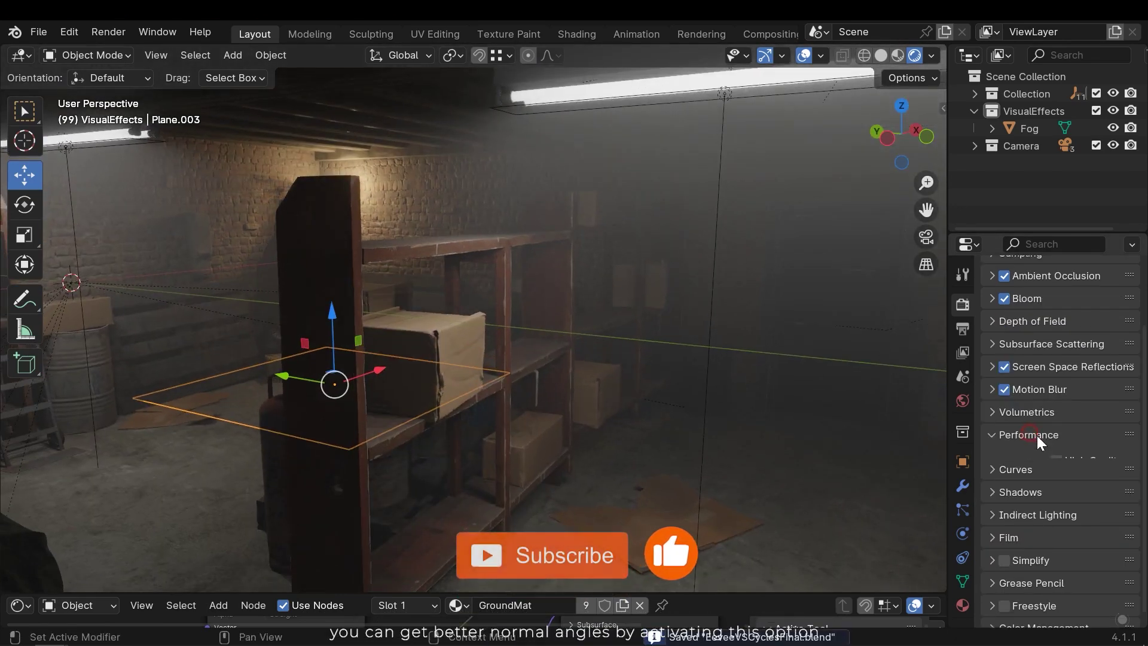
- Enable high-quality normals in the performance settings
left_click(1037, 435)
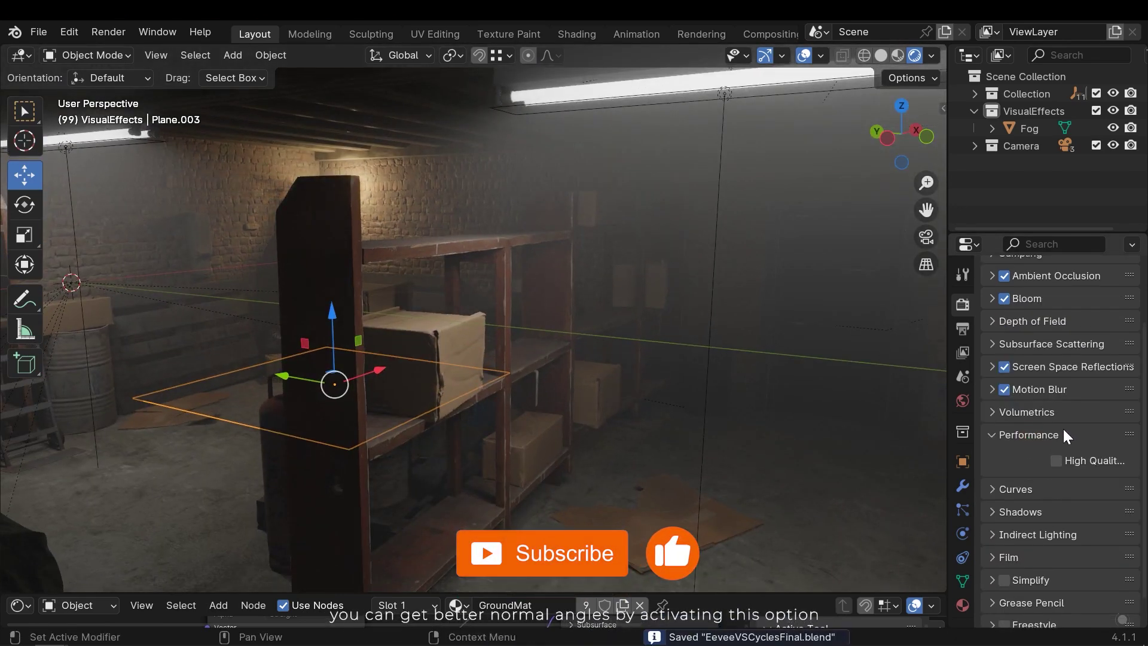
scroll(491, 412, "up", 3)
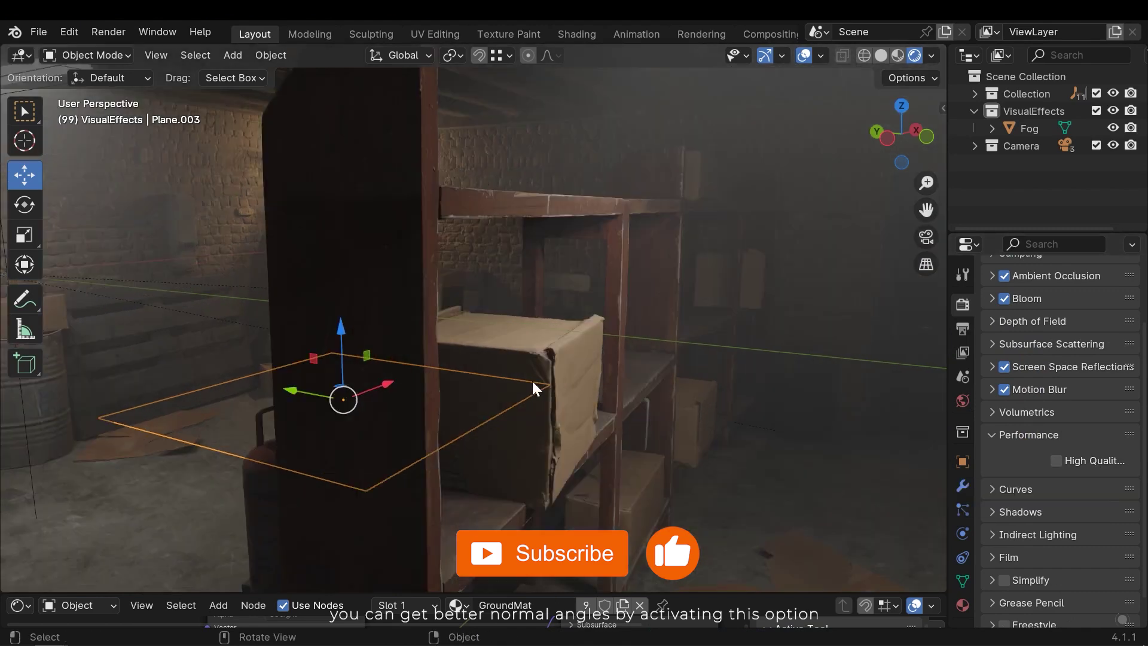
left_click(1056, 461)
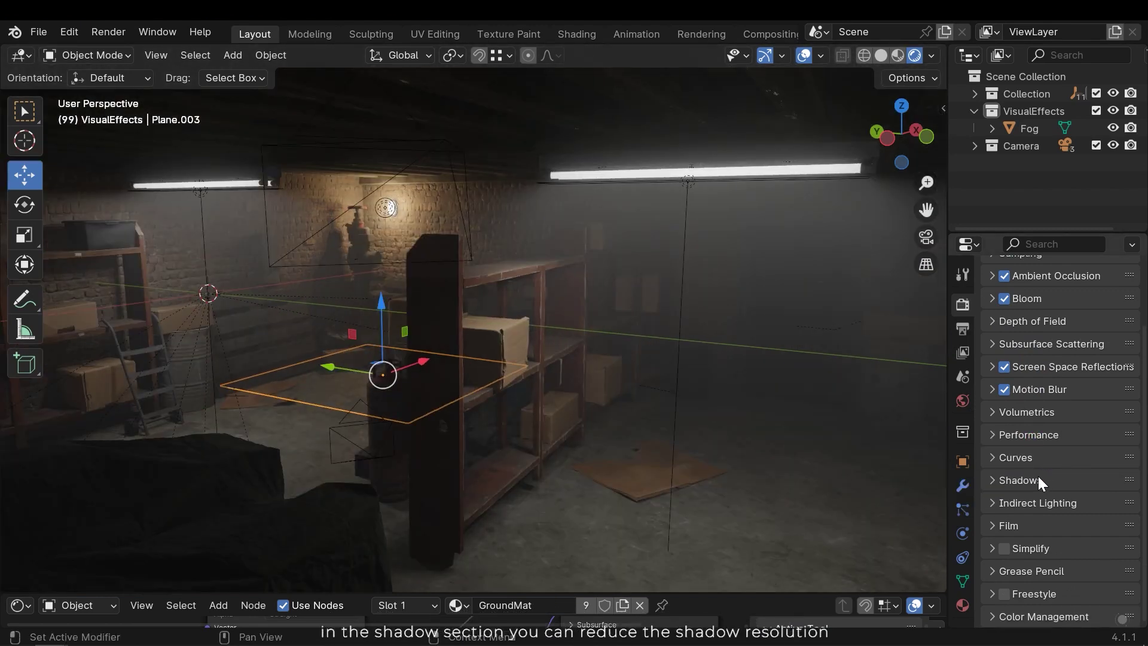
- Compare the pipe's wall shadow with soft shadows off and on, leaving them enabled
left_click(1028, 479)
scroll(1070, 484, "down", 3)
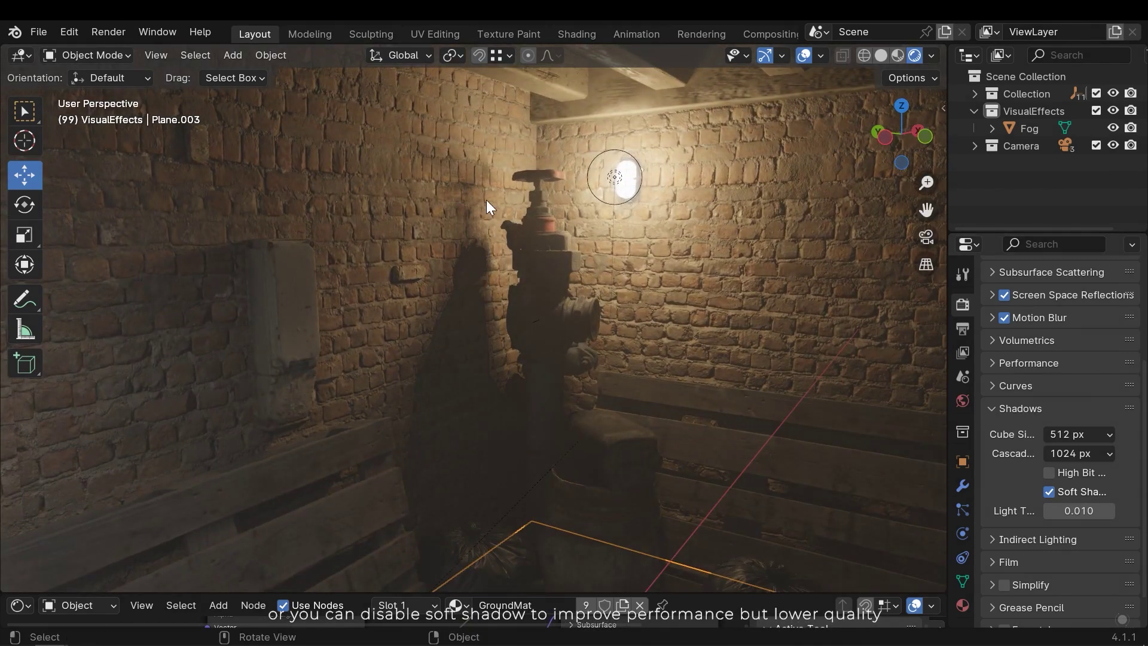
left_click(1050, 492)
middle_click_drag(676, 476, 747, 428)
left_click(1050, 492)
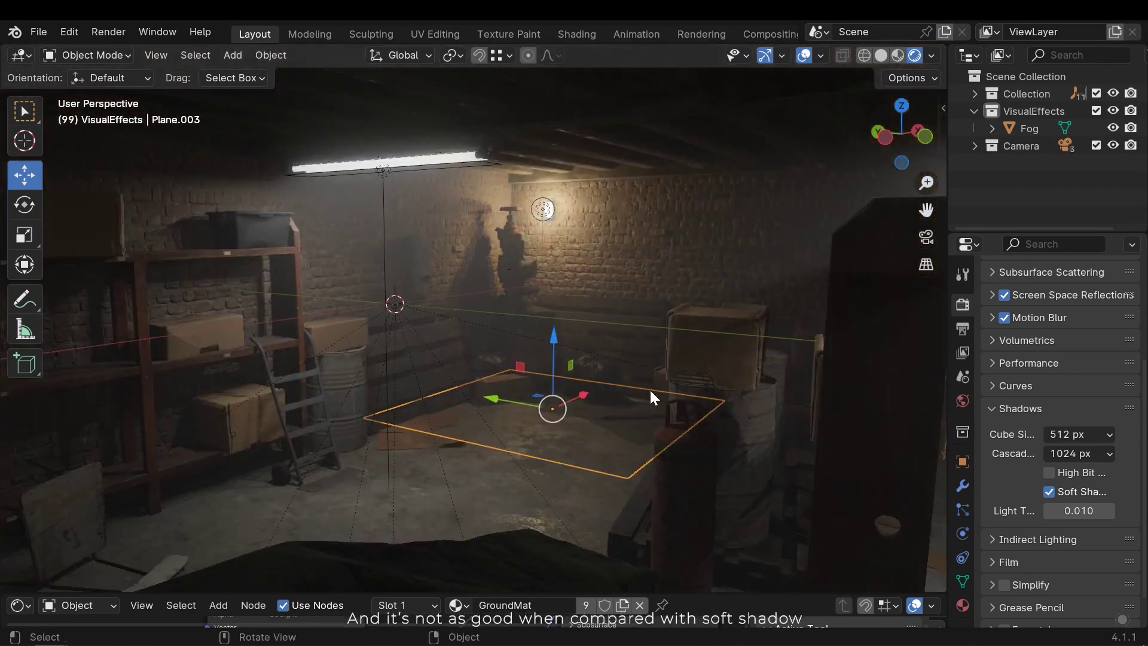
middle_click_drag(550, 382, 529, 355)
left_click(1017, 409)
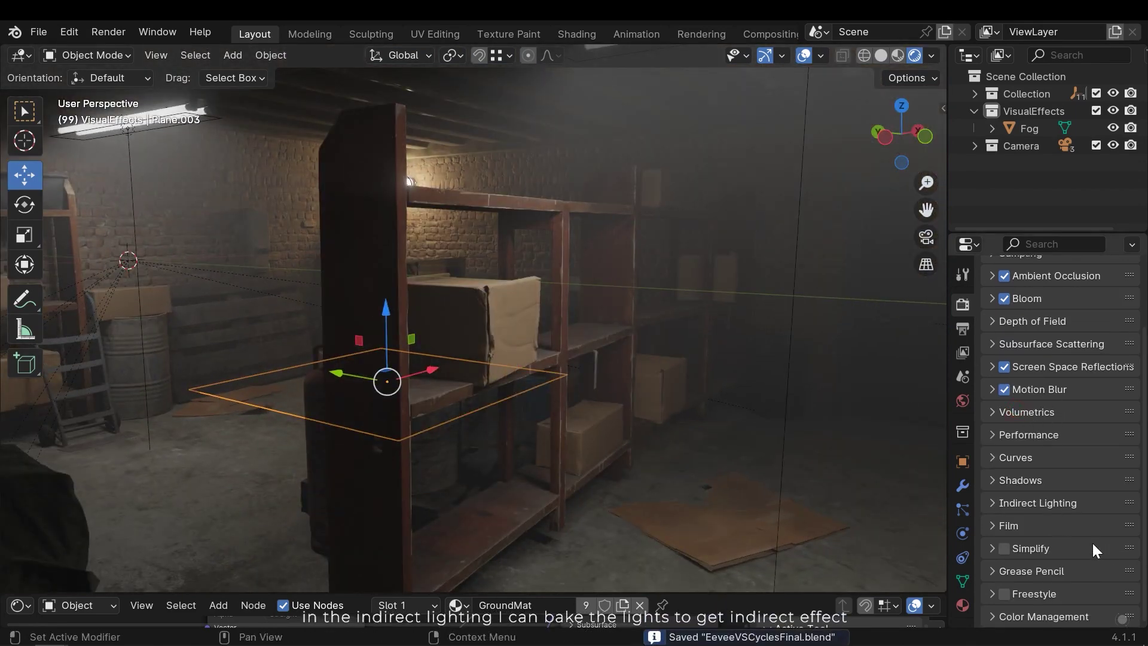
- Open the indirect lighting settings in the render properties and save the file
left_click(1059, 503)
scroll(1070, 529, "down", 5)
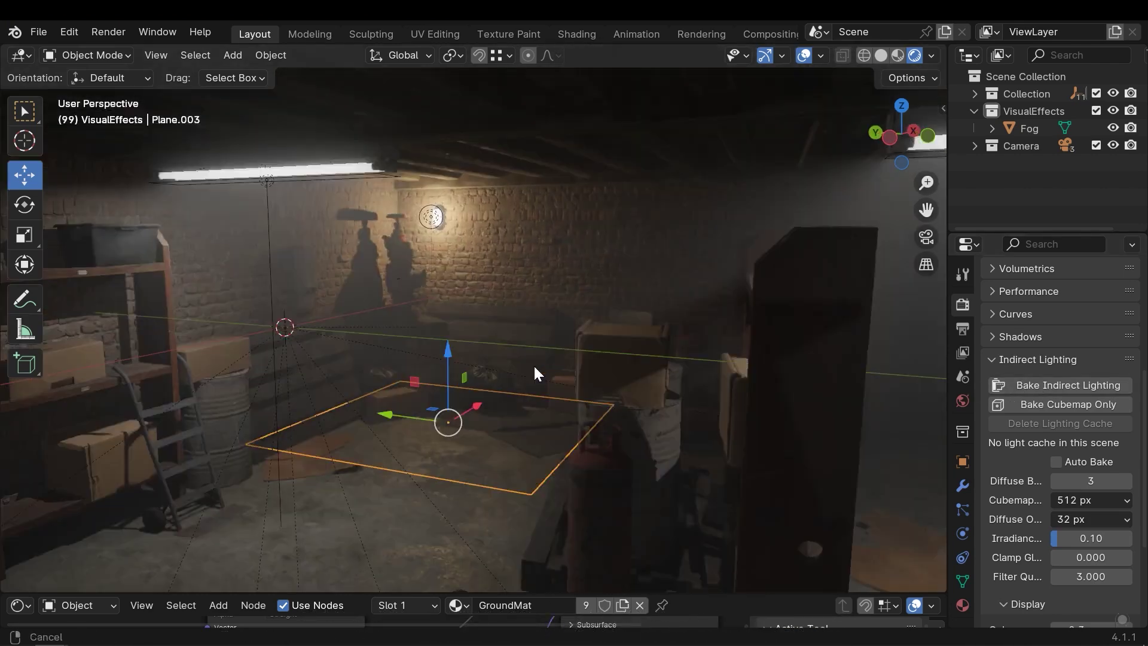
middle_click_drag(536, 374, 662, 341)
middle_click_drag(663, 447, 75, 467)
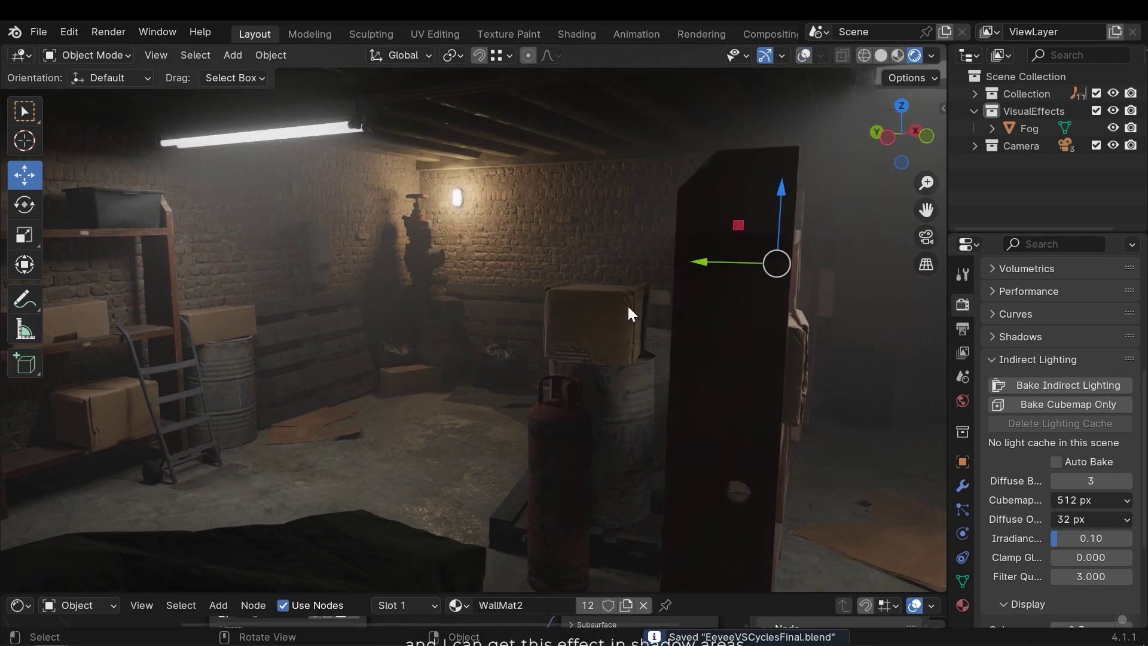
key("ctrl+s")
- Add a light probe volume to the scene and move it to the middle of the basement
key("shift+a")
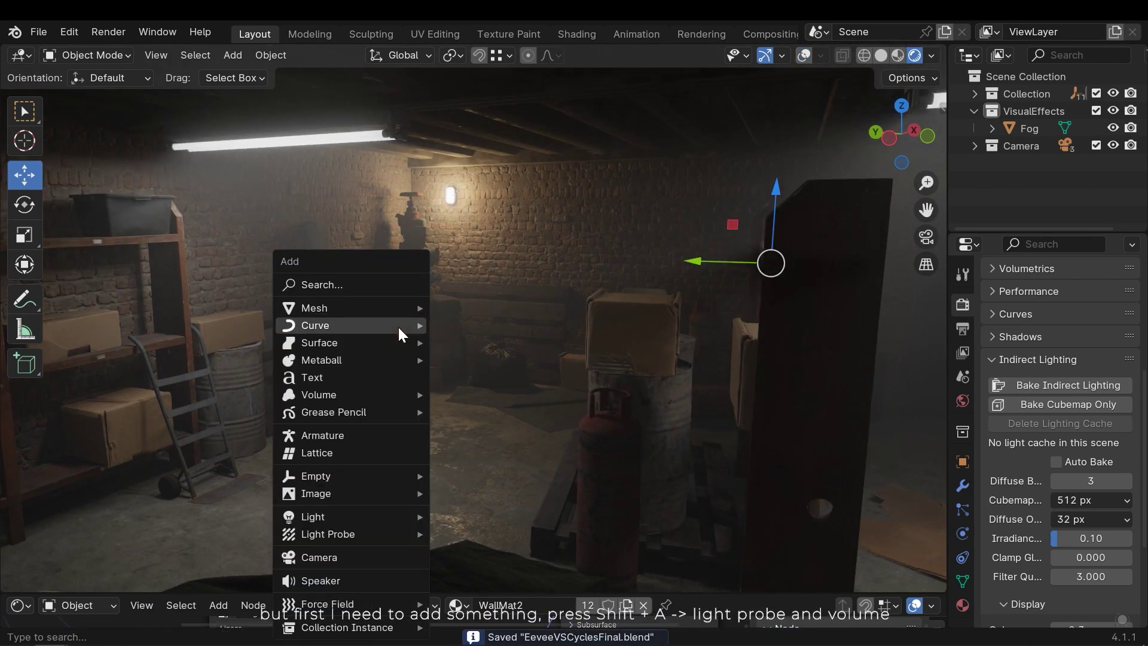
left_click(345, 534)
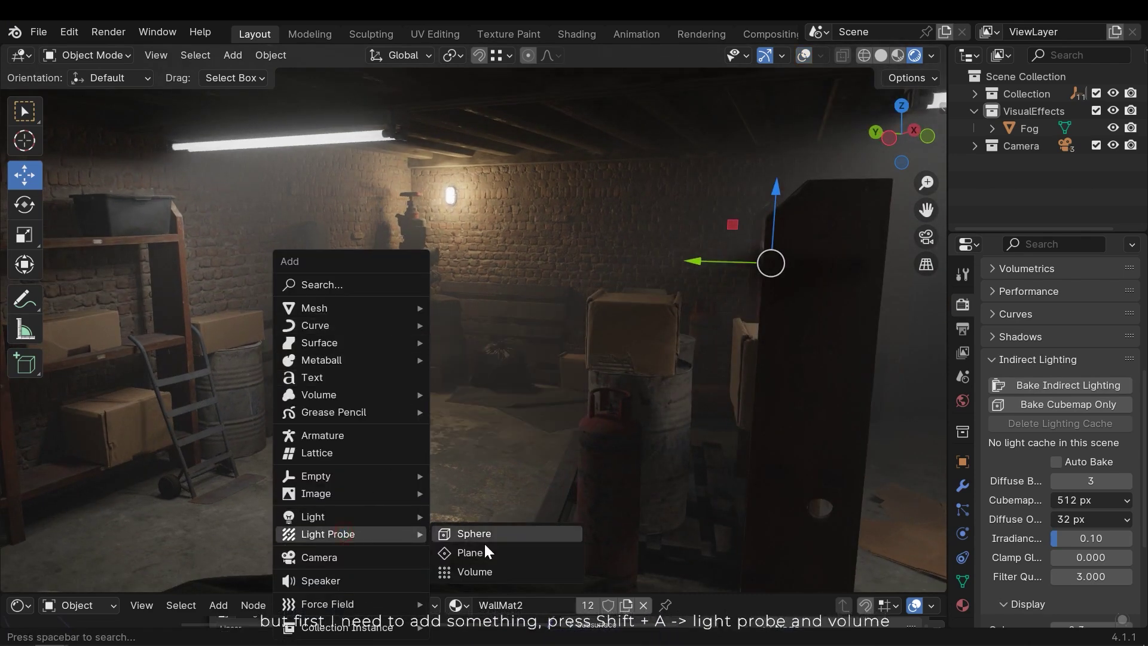
left_click(476, 572)
middle_click_drag(551, 256, 392, 312)
left_click_drag(419, 315, 601, 323)
scroll(601, 323, "down", 2)
middle_click_drag(601, 323, 445, 354, "shift")
left_click_drag(127, 317, 448, 335)
left_click(448, 334)
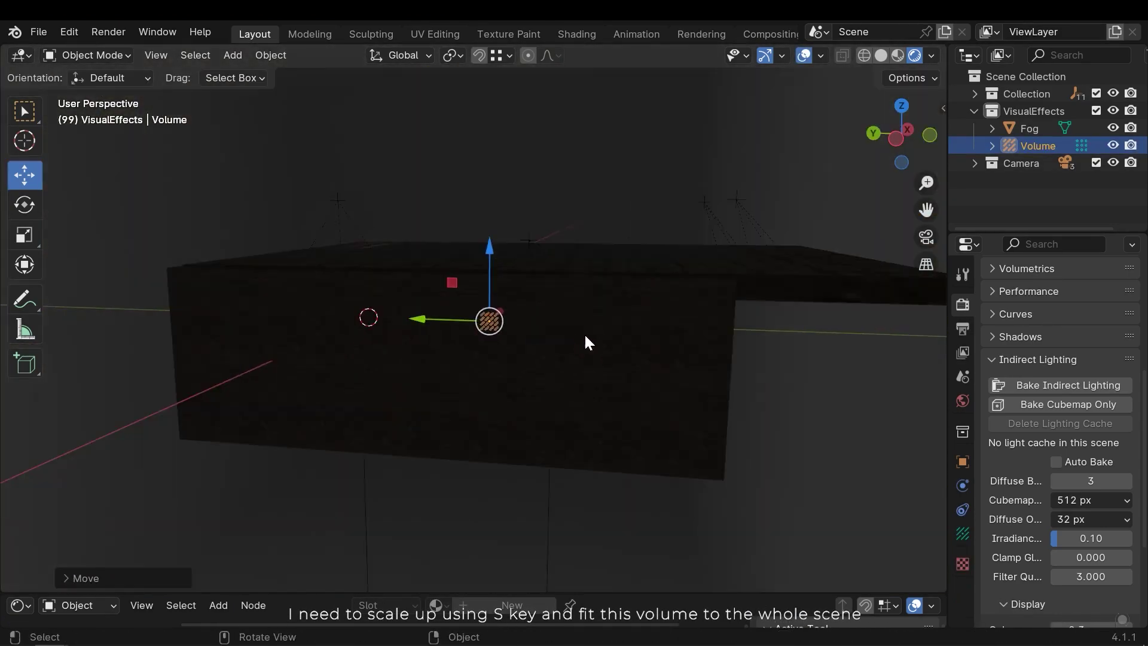
- Scale the light probe volume up and adjust its height so it encloses the whole basement
key("s")
left_click(433, 282)
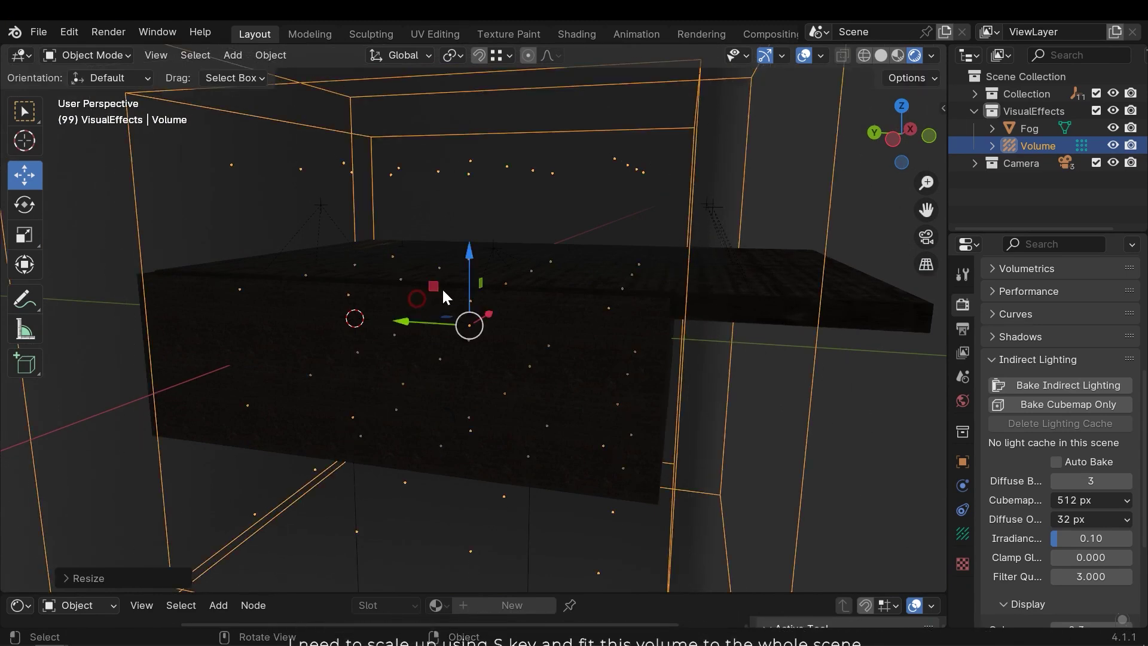
middle_click_drag(436, 271, 434, 281)
key("shift+space")
left_click(394, 296)
left_click_drag(471, 298, 454, 354)
scroll(454, 354, "up", 3)
middle_click_drag(454, 354, 500, 299, "shift")
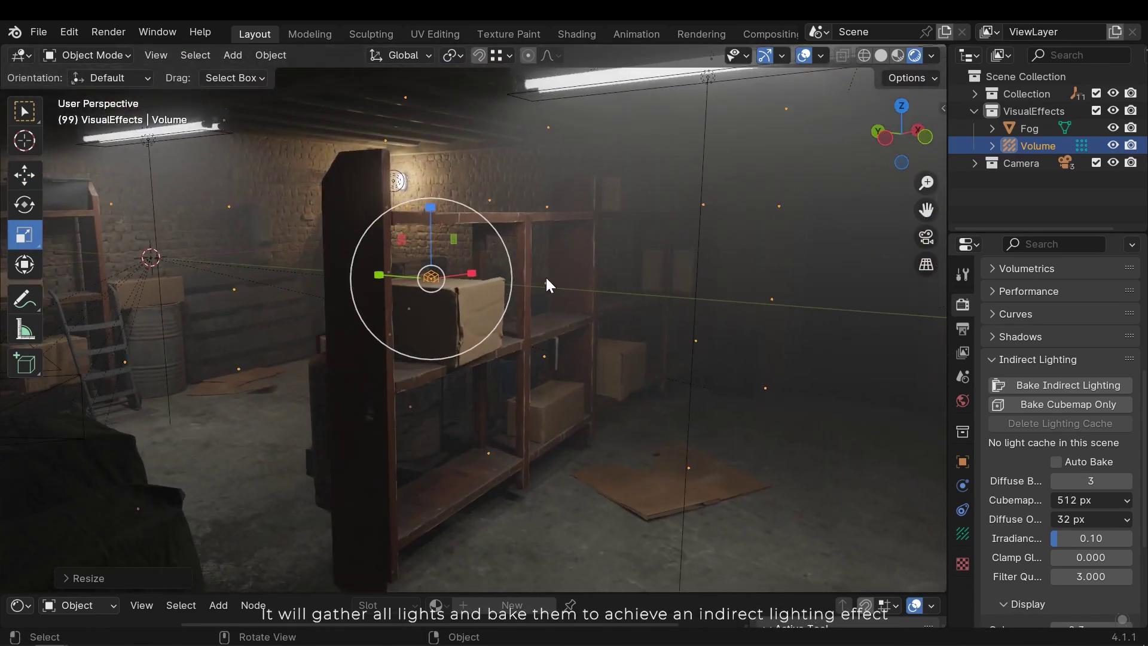
- Save the file and set the light probe volume's resolution to 6 in X, Y and Z
key("shift+space")
key("g")
left_click(963, 534)
key("ctrl+s")
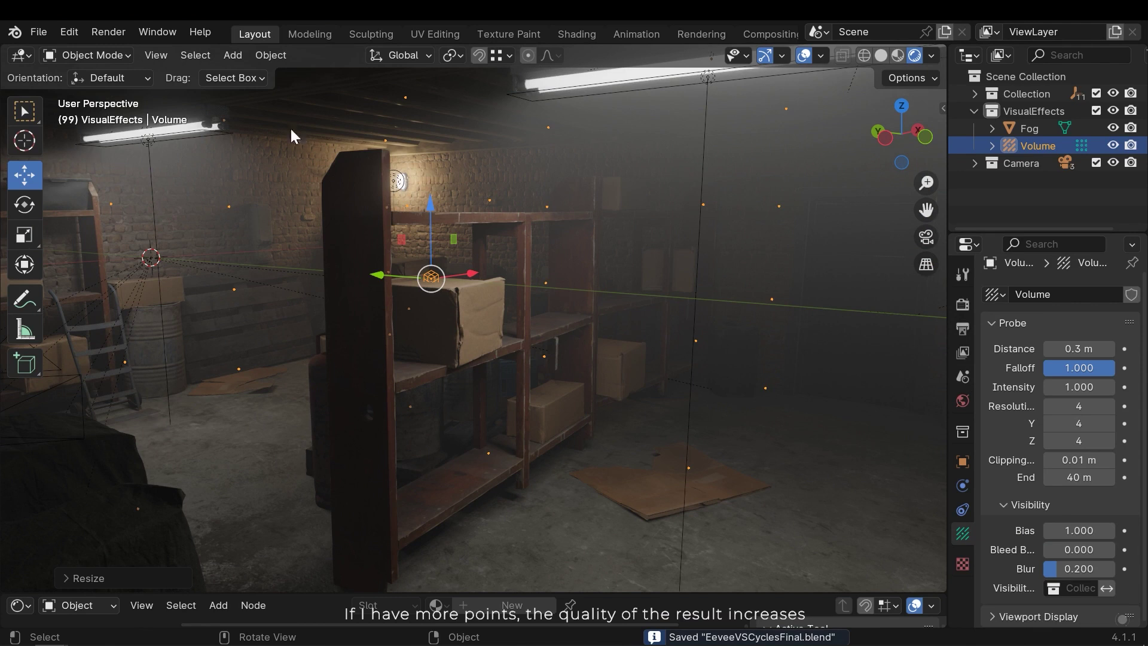
left_click(1075, 404)
type("6")
key("Tab")
type("6")
key("Tab")
type("6")
key("Return")
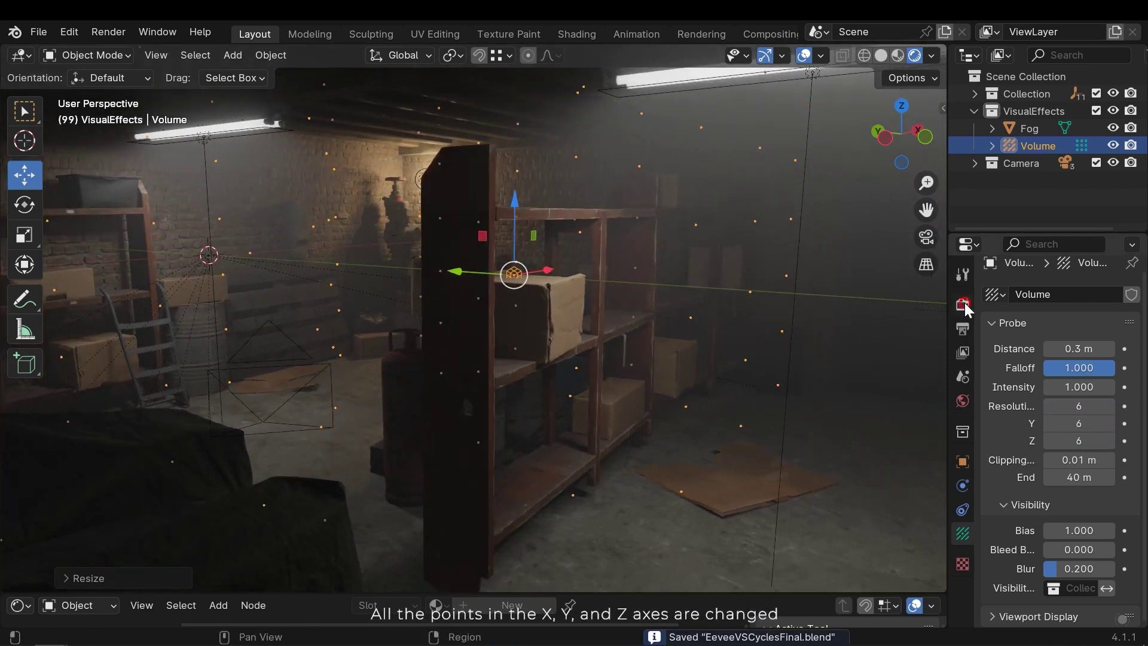
- Bake the scene's indirect lighting in the render settings
left_click(963, 304)
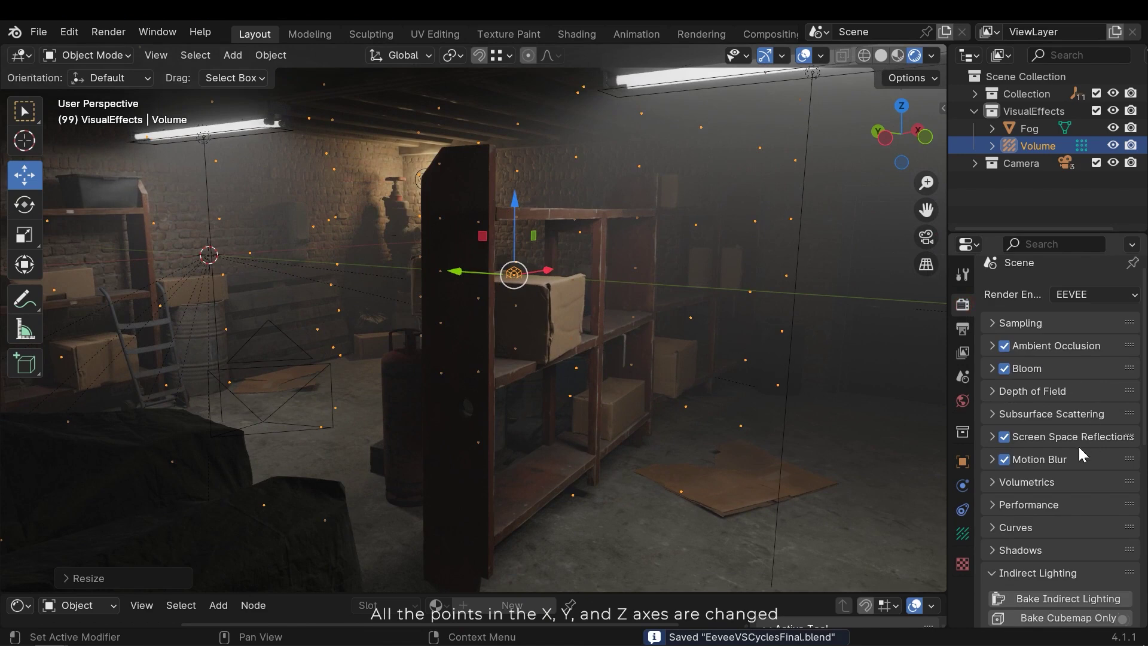
scroll(1079, 448, "down", 5)
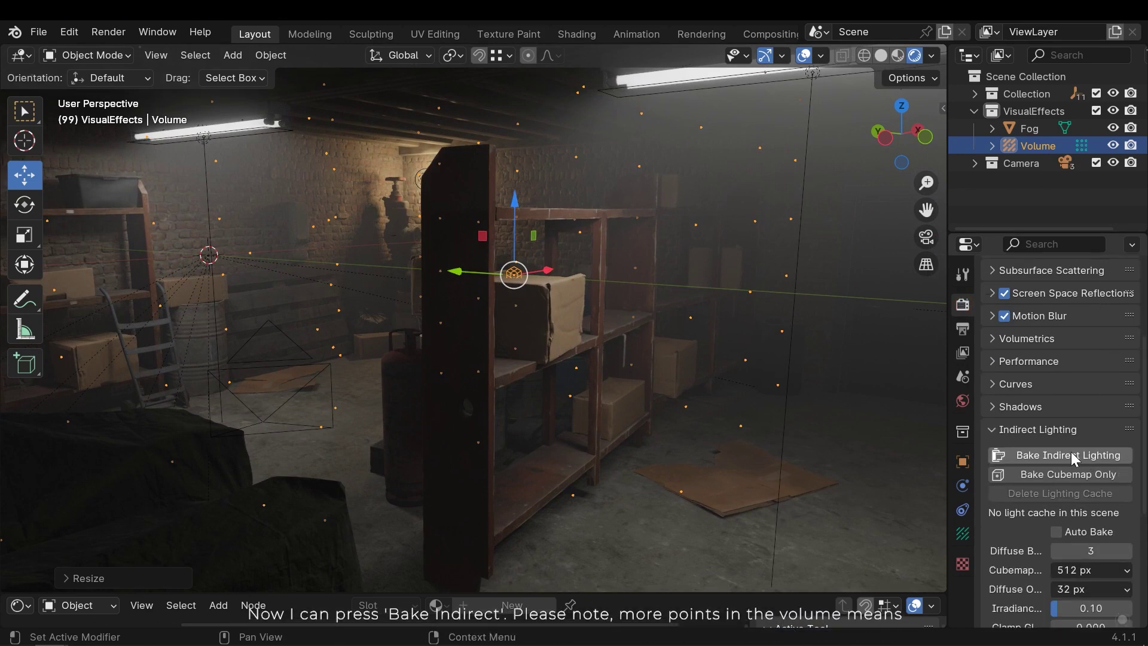
left_click(1061, 455)
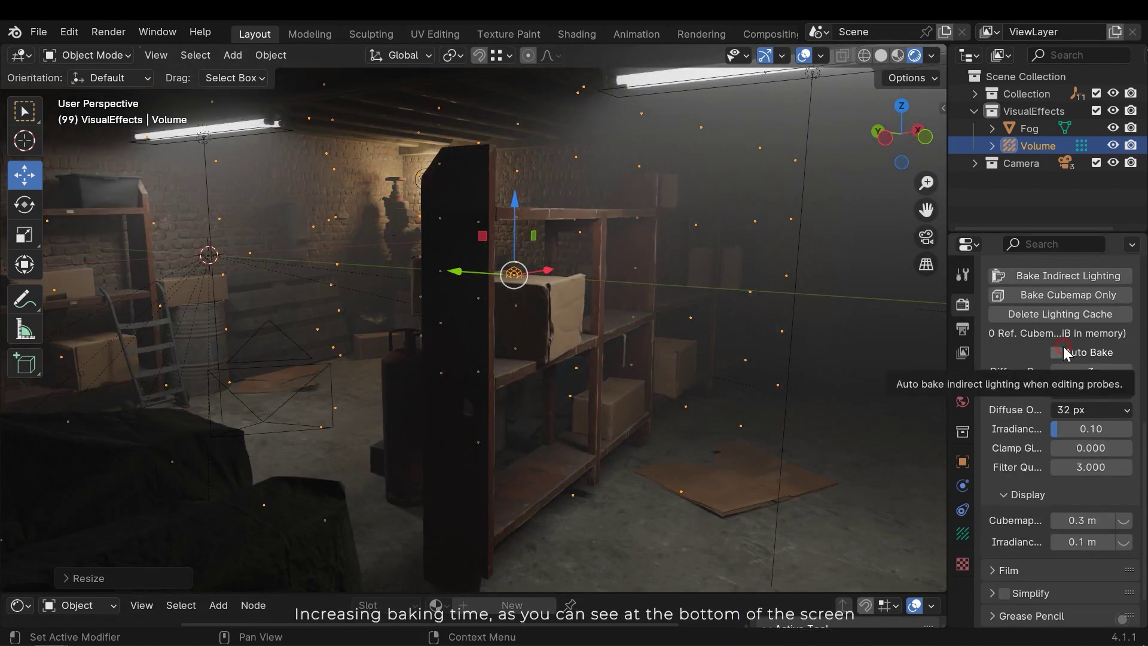
scroll(1067, 370, "up", 5)
left_click(1064, 354)
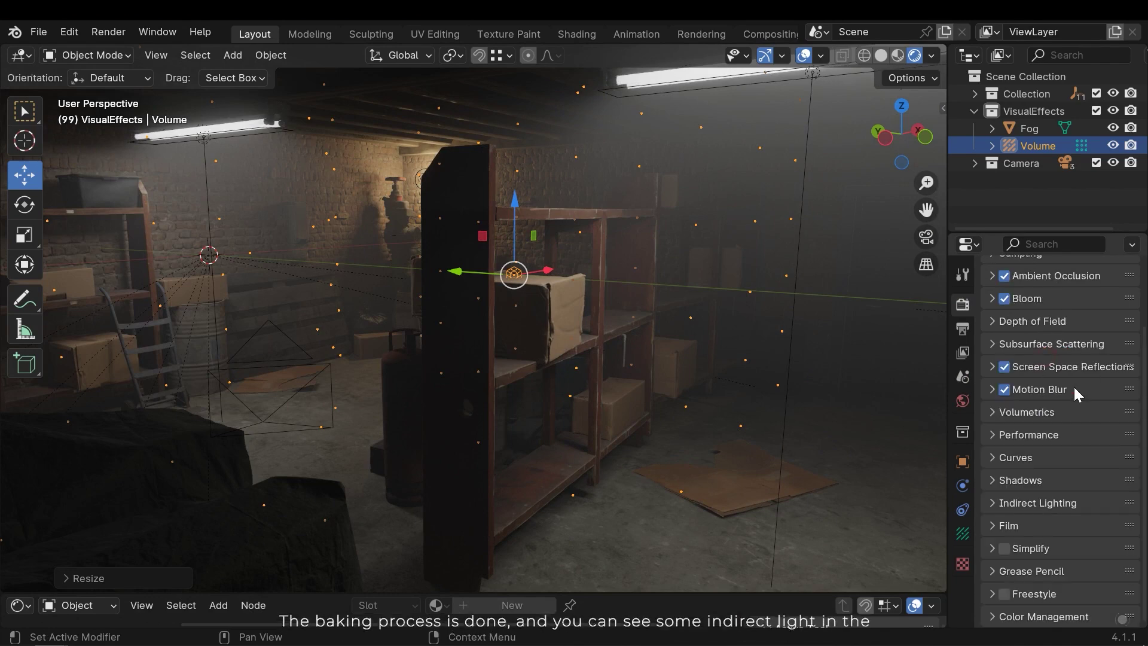
- Inspect the baked indirect light in the shadow areas around the shelves, boxes and gas cylinder
middle_click_drag(629, 350, 590, 350, "shift")
scroll(616, 333, "up", 3)
left_click(647, 361)
middle_click_drag(661, 394, 557, 481)
middle_click_drag(223, 492, 383, 442, "shift")
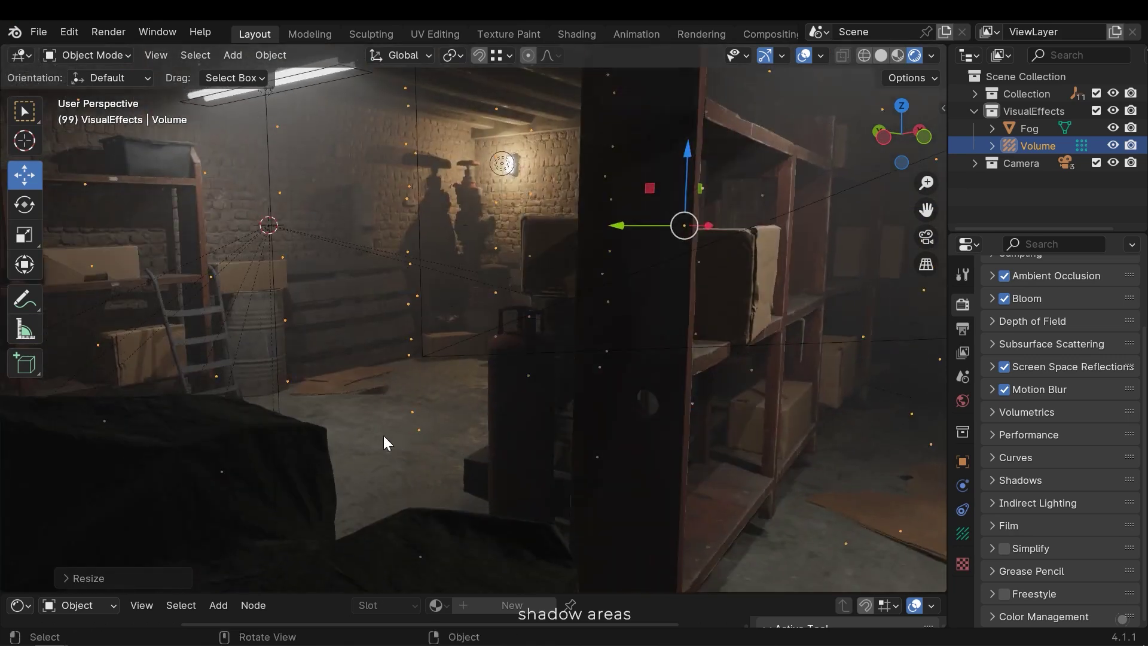
middle_click_drag(95, 407, 91, 454, "shift")
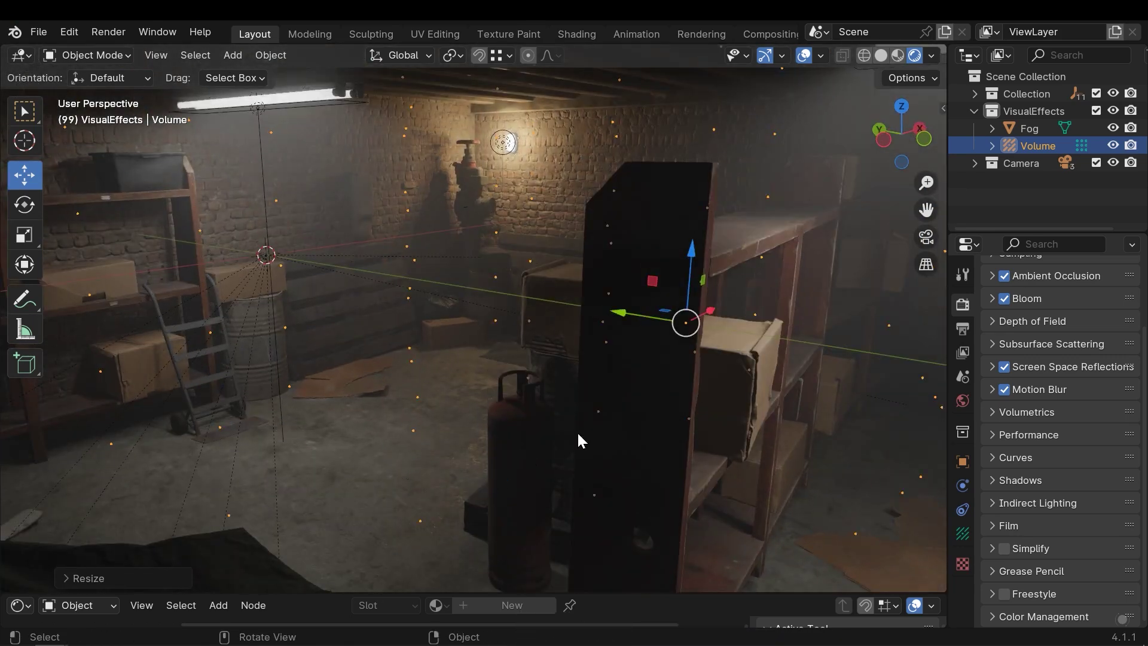
middle_click_drag(577, 434, 641, 409)
- Look through the scene camera and bring up the depth of field settings of the Camera object
key("KP_0")
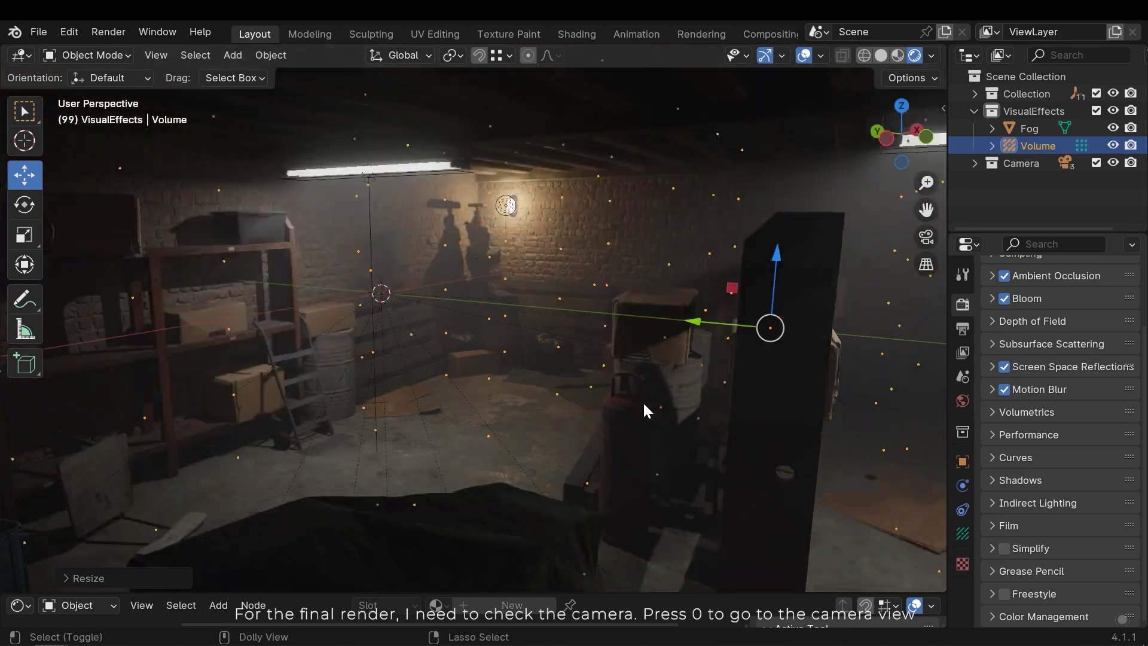
key("KP_0")
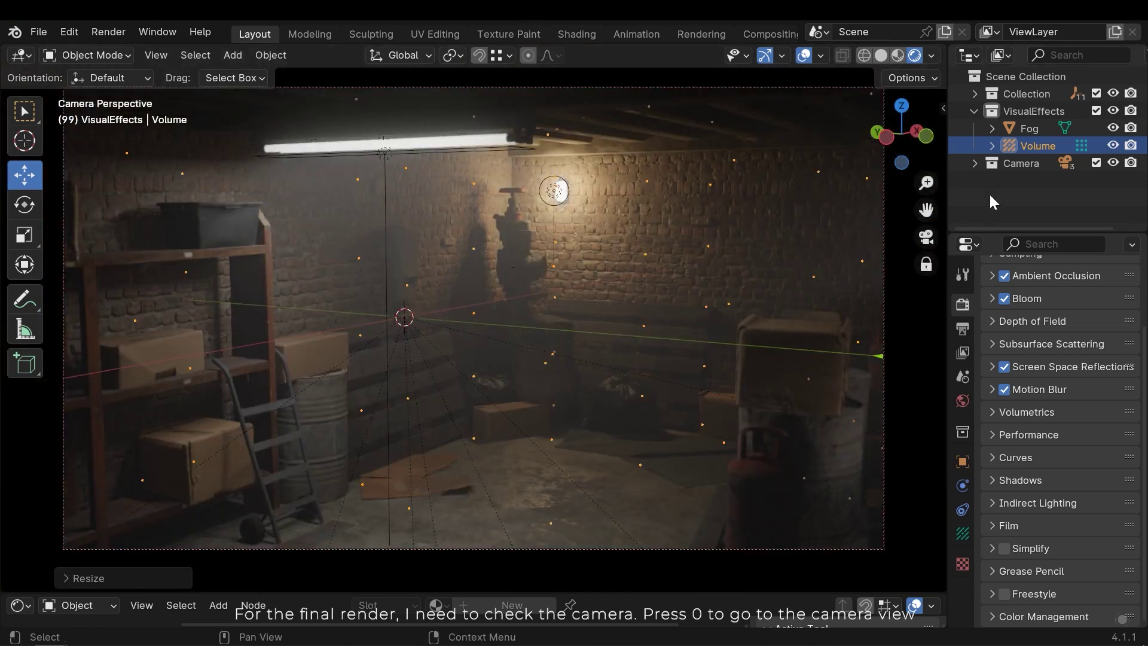
left_click(976, 162)
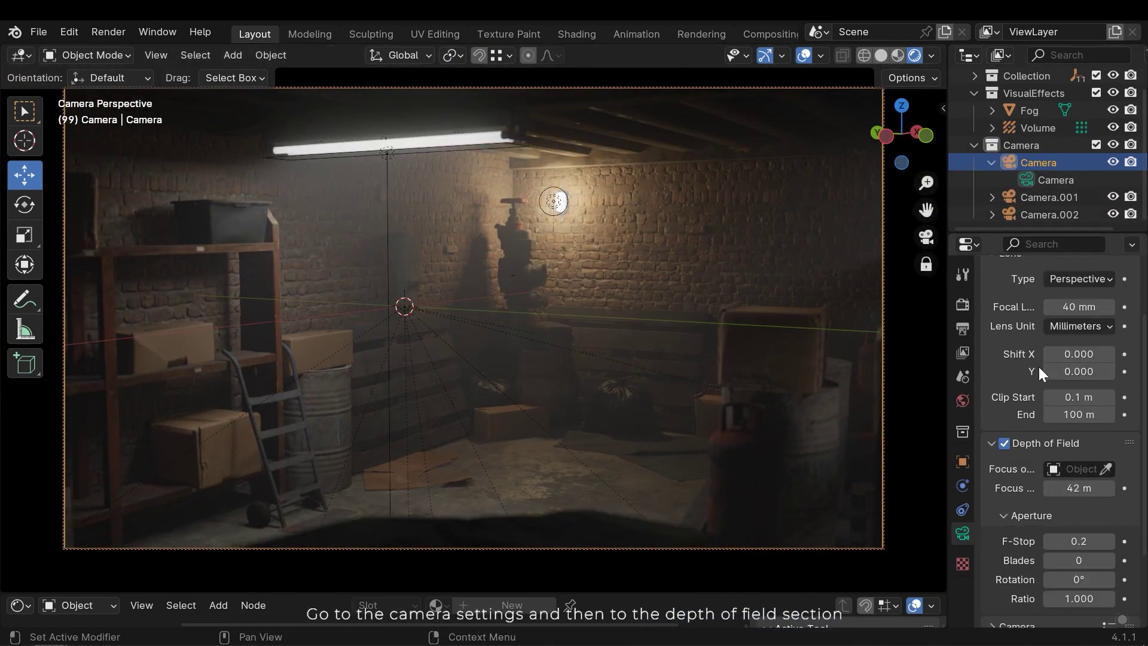
scroll(1041, 392, "down", 3)
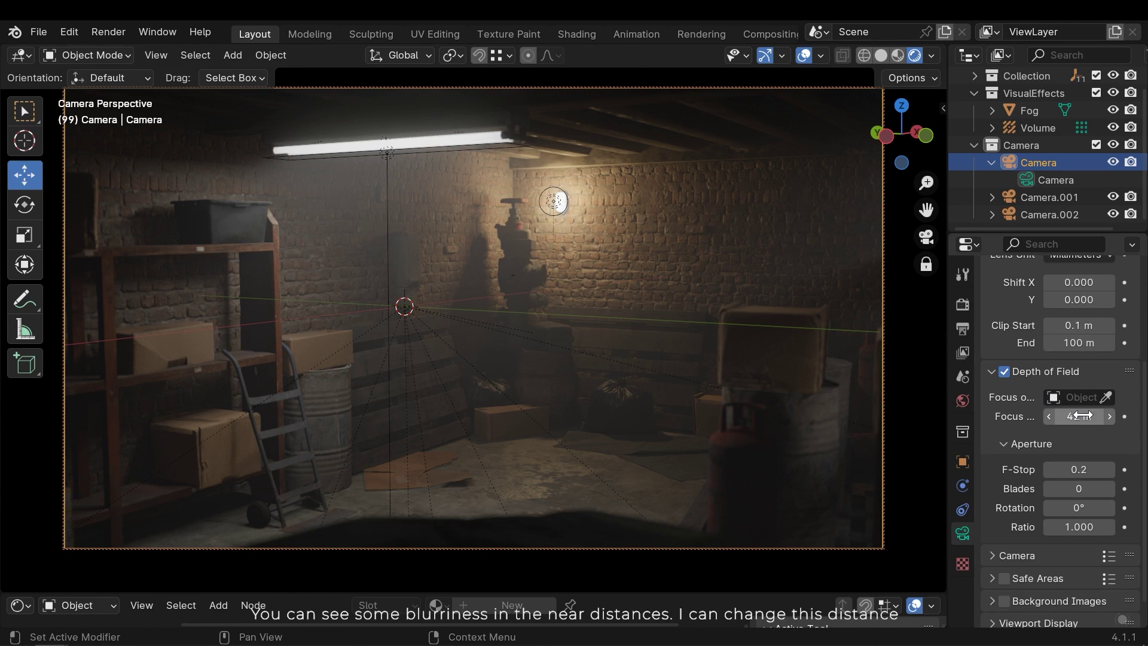
- Try camera focus distances of 40 m and 0 m to compare the blur, and undo the changes
left_click_drag(1075, 416, 1029, 418)
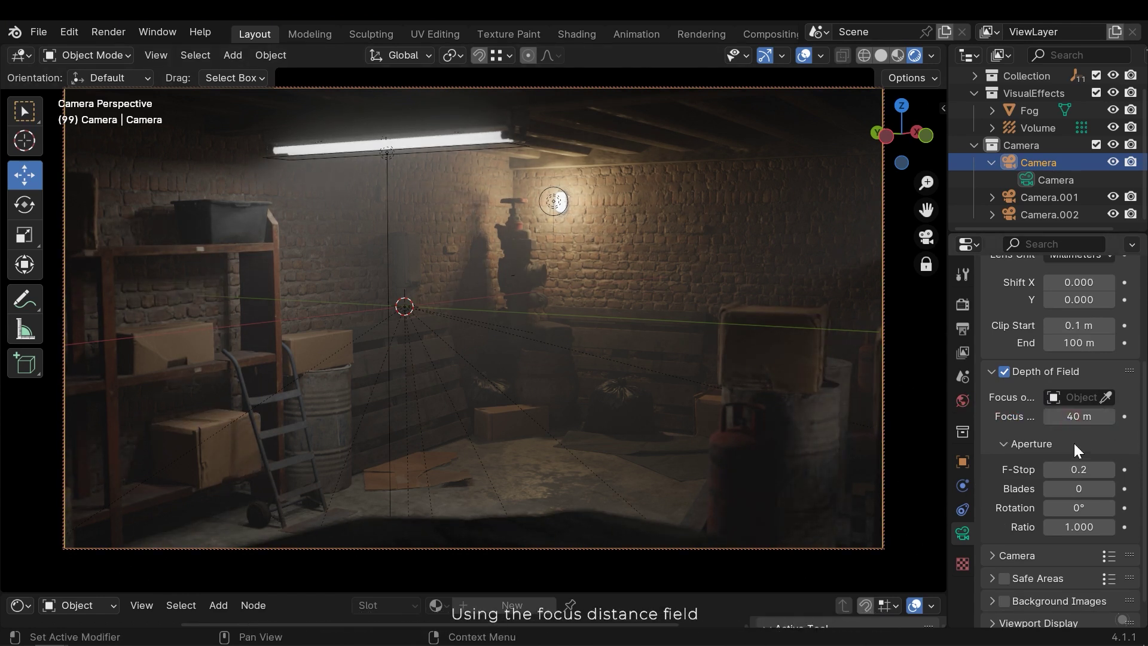
left_click_drag(1087, 416, 1041, 416)
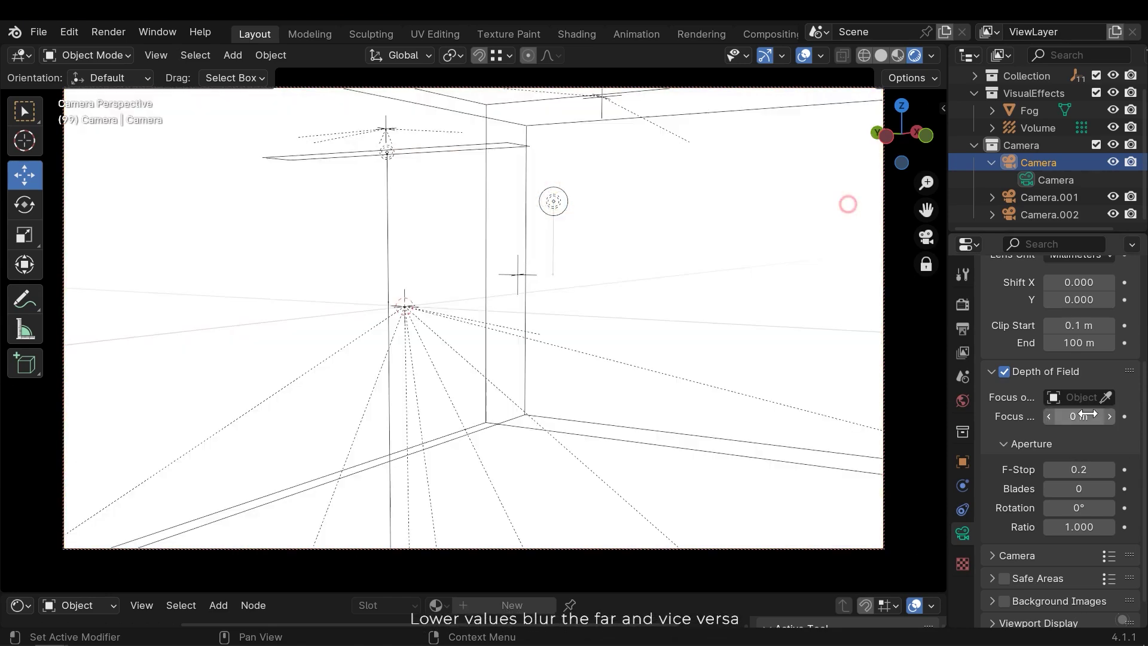
left_click_drag(156, 412, 1071, 417)
key("ctrl+z")
key("ctrl+z")
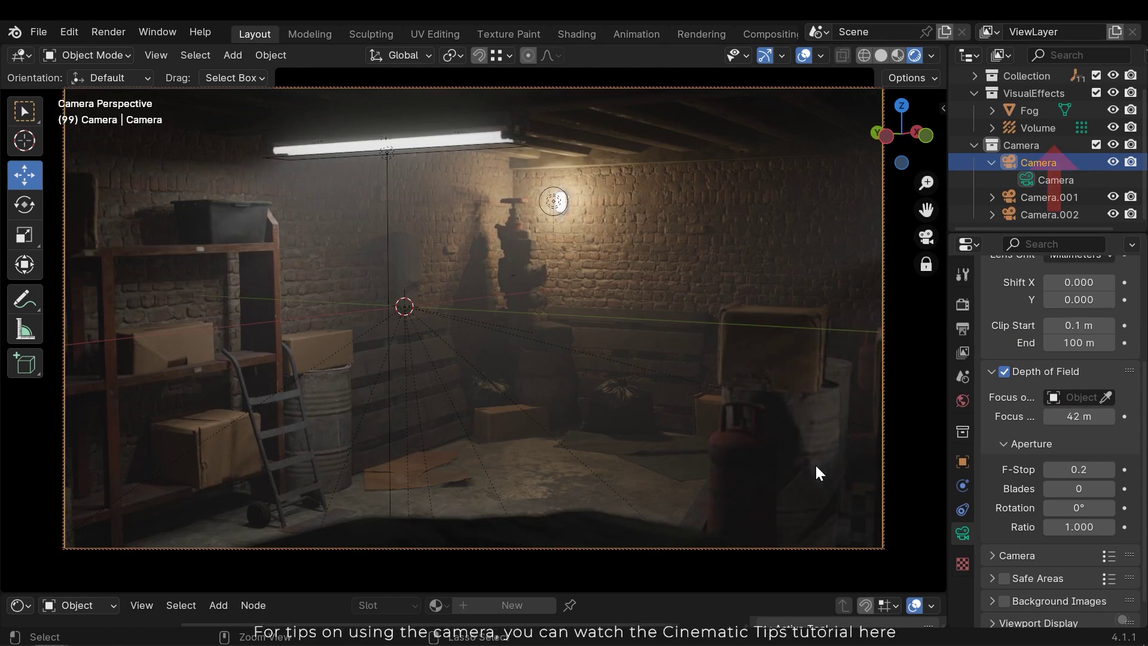
- Save the file, leave the camera view for solid shading, and render the current frame as an image
key("ctrl+s")
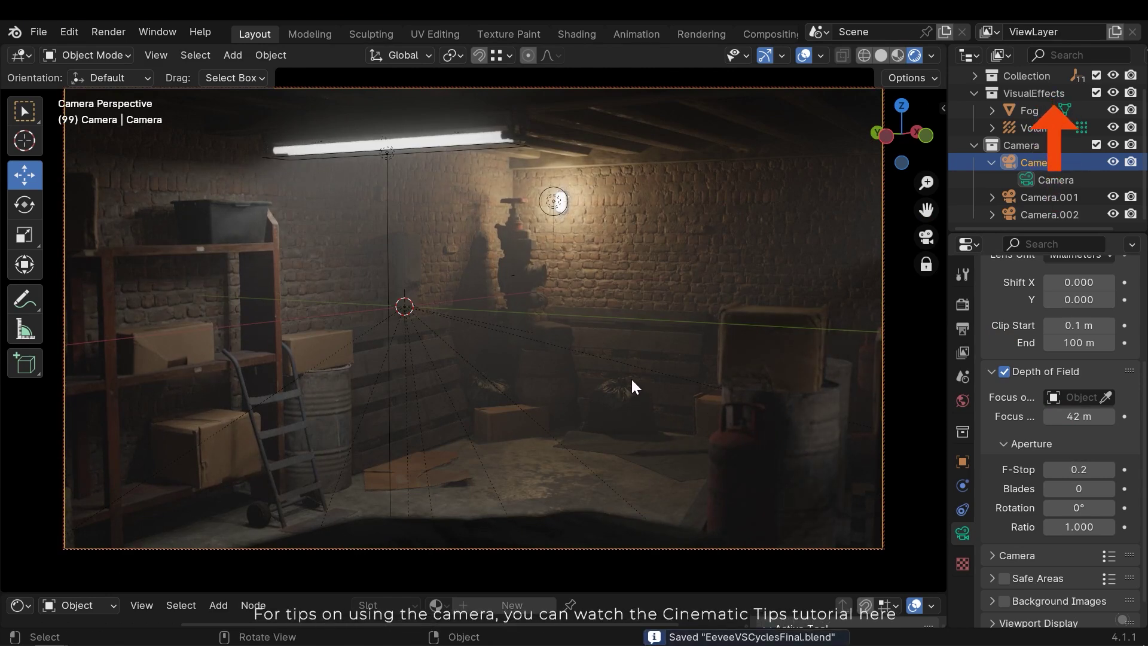
key("KP_0")
scroll(507, 340, "up", 3)
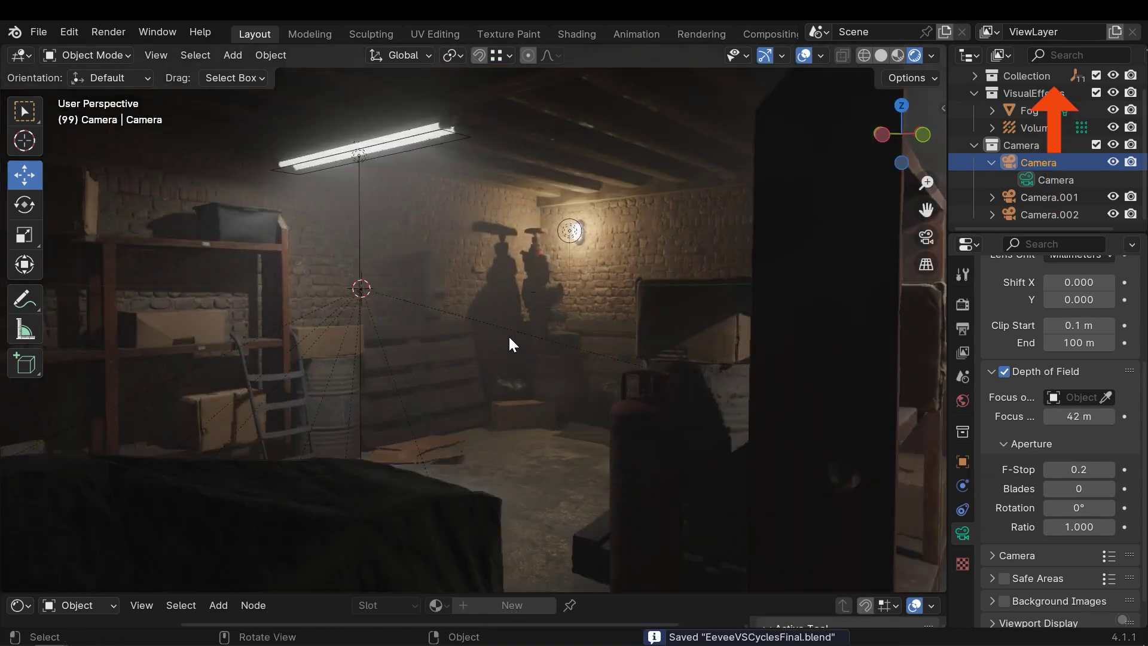
key("z")
left_click(647, 318)
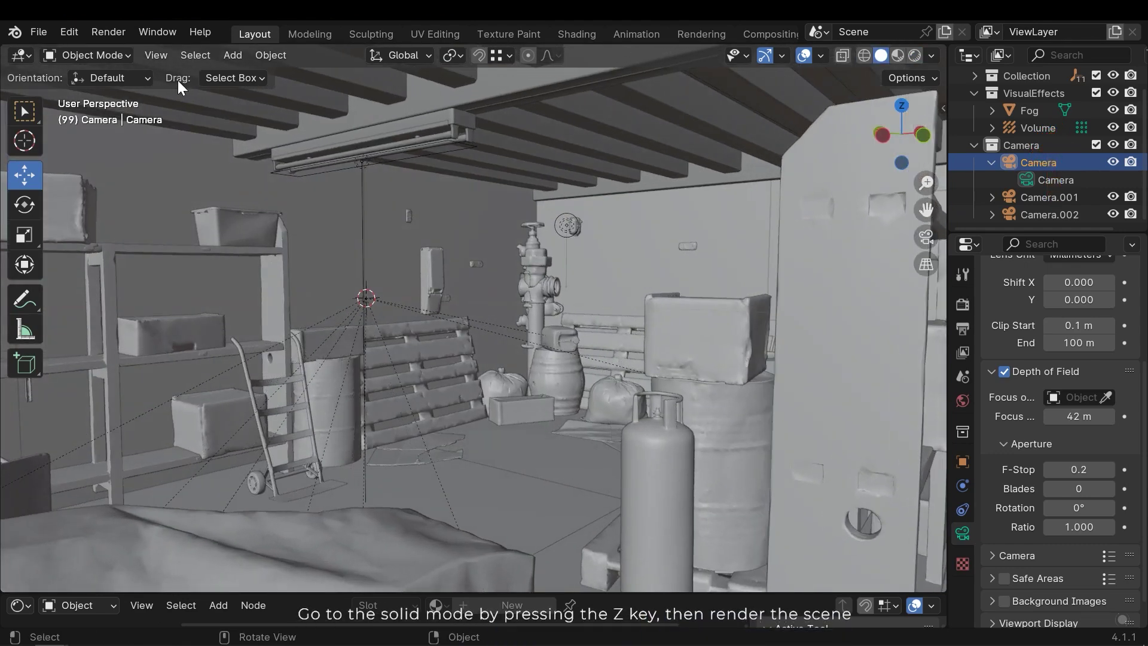
left_click(102, 32)
left_click(158, 51)
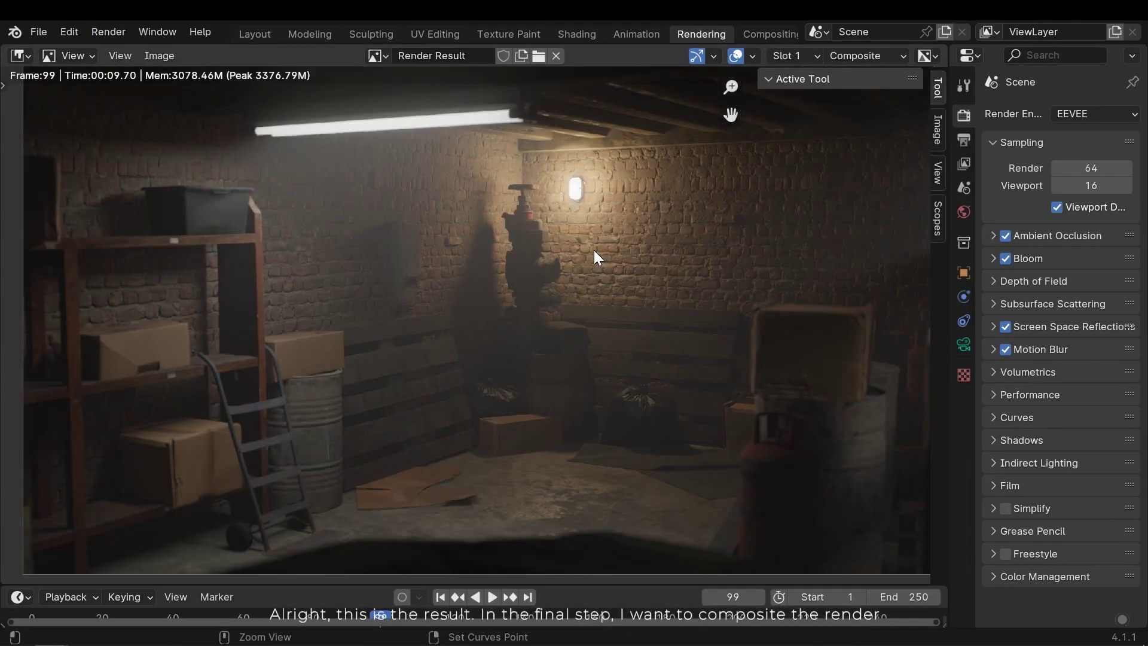
- Switch to the Compositing workspace and move the Composite node farther away from the Render Layers node
middle_click_drag(593, 250, 570, 280, "ctrl")
left_click(767, 36)
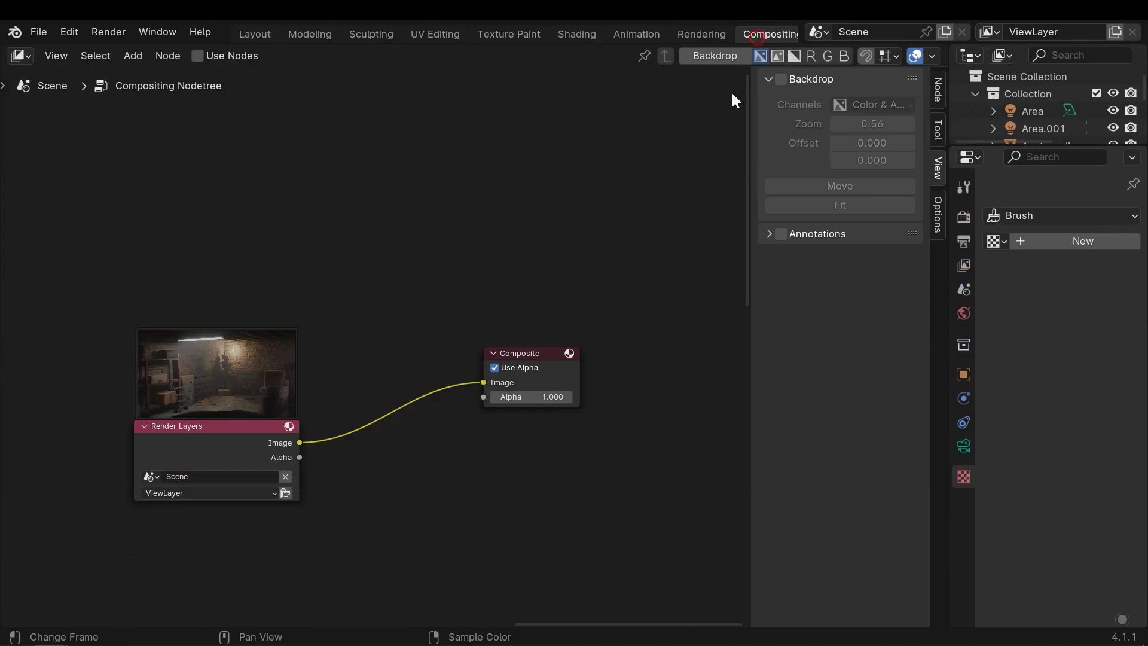
middle_click_drag(438, 349, 496, 357)
middle_click_drag(492, 298, 523, 275)
scroll(445, 345, "up", 3)
middle_click_drag(445, 353, 389, 323)
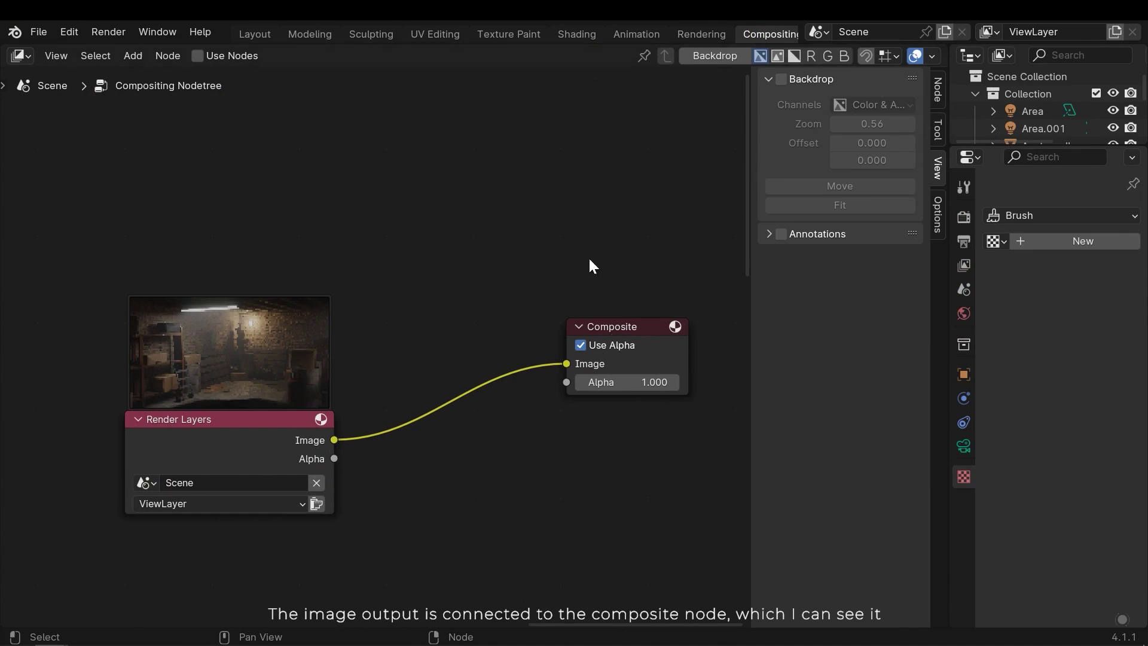
middle_click_drag(542, 303, 402, 312)
scroll(510, 389, "down", 2)
middle_click_drag(510, 389, 531, 383)
left_click_drag(508, 328, 595, 319)
middle_click_drag(531, 386, 467, 382)
left_click(505, 427)
- Enable Use Nodes and the backdrop in the compositor
left_click(197, 56)
middle_click_drag(439, 334, 397, 284)
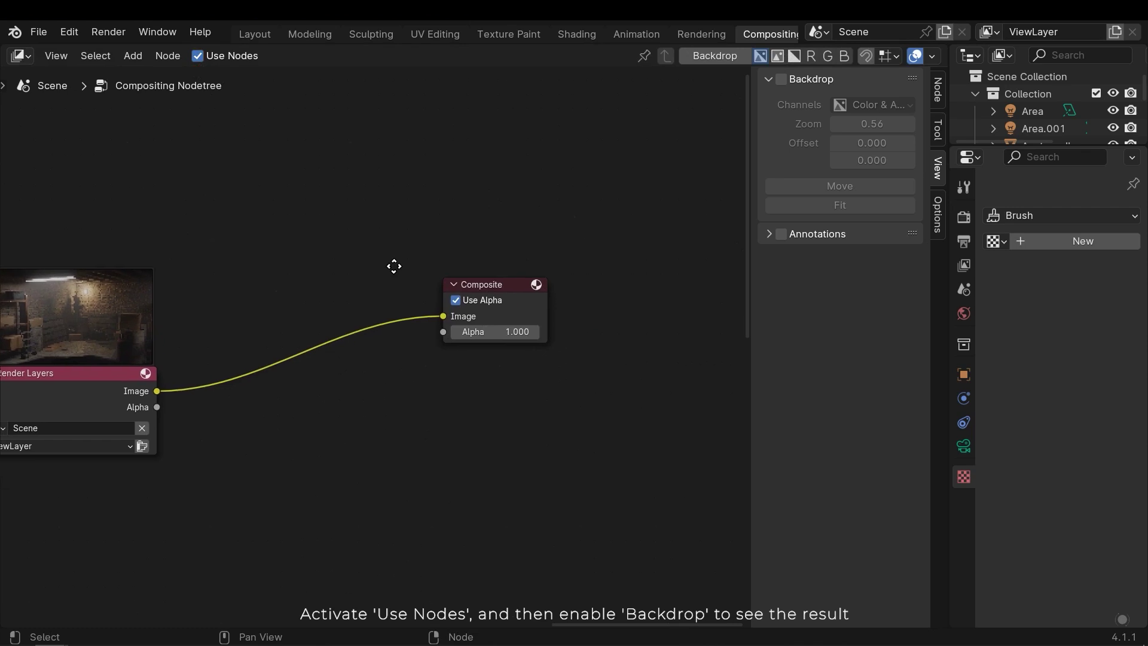
middle_click_drag(451, 384, 428, 414)
left_click(714, 55)
middle_click_drag(502, 297, 533, 302)
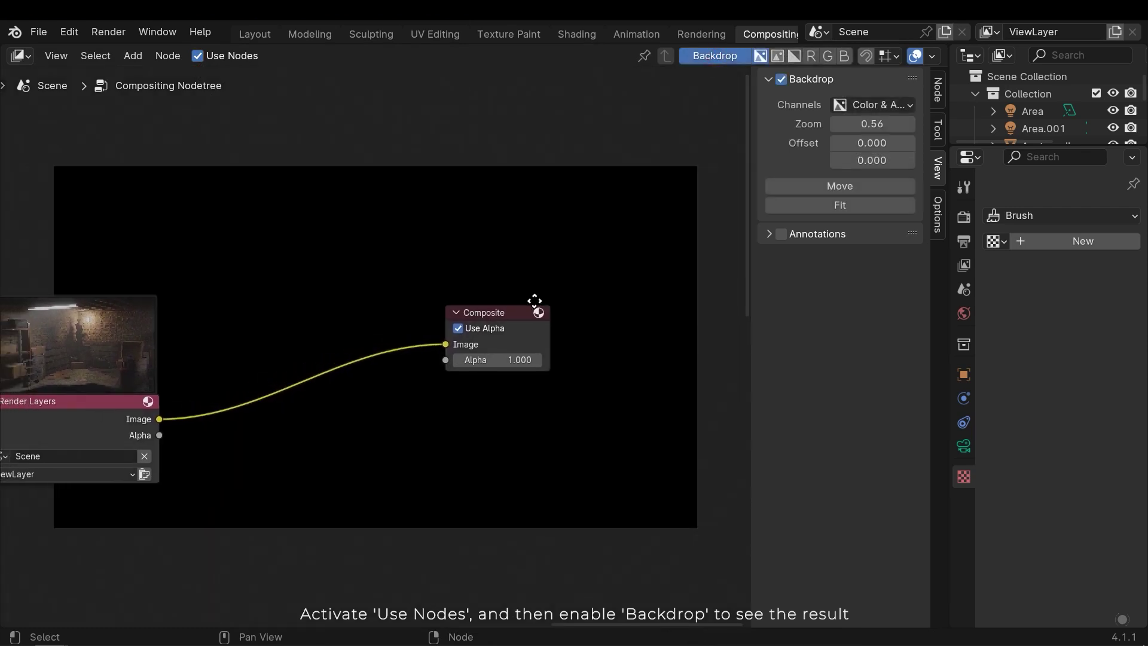
- Add a Viewer node below the Composite node and connect the Render Layers image output to it
key("shift+a")
type("ve")
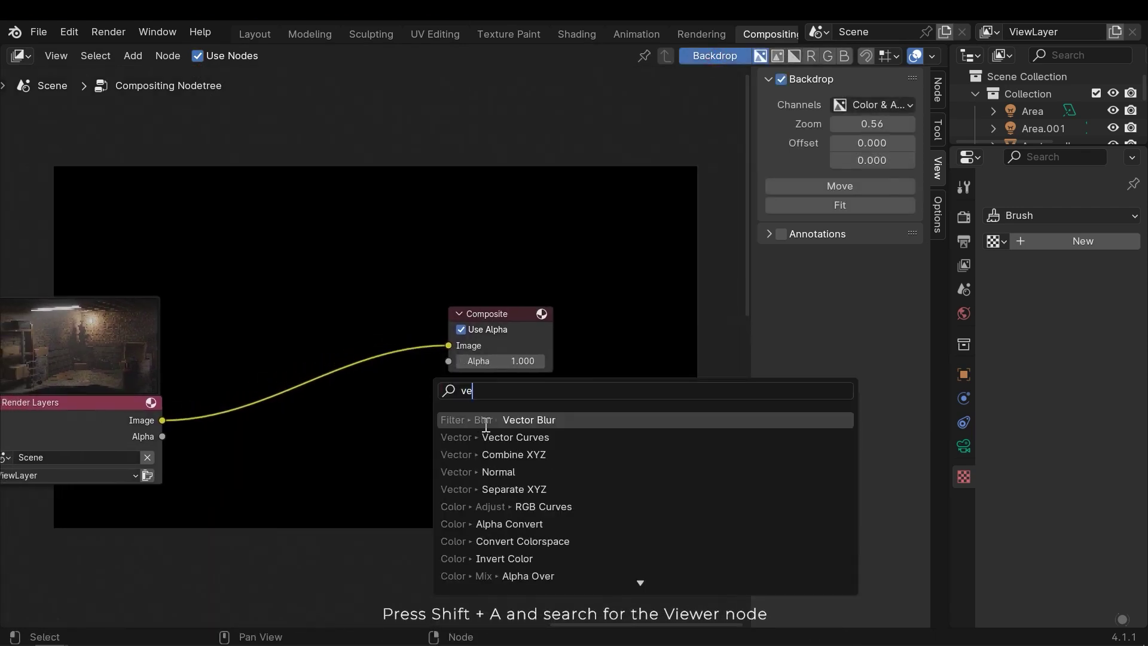
key("BackSpace")
type("iew")
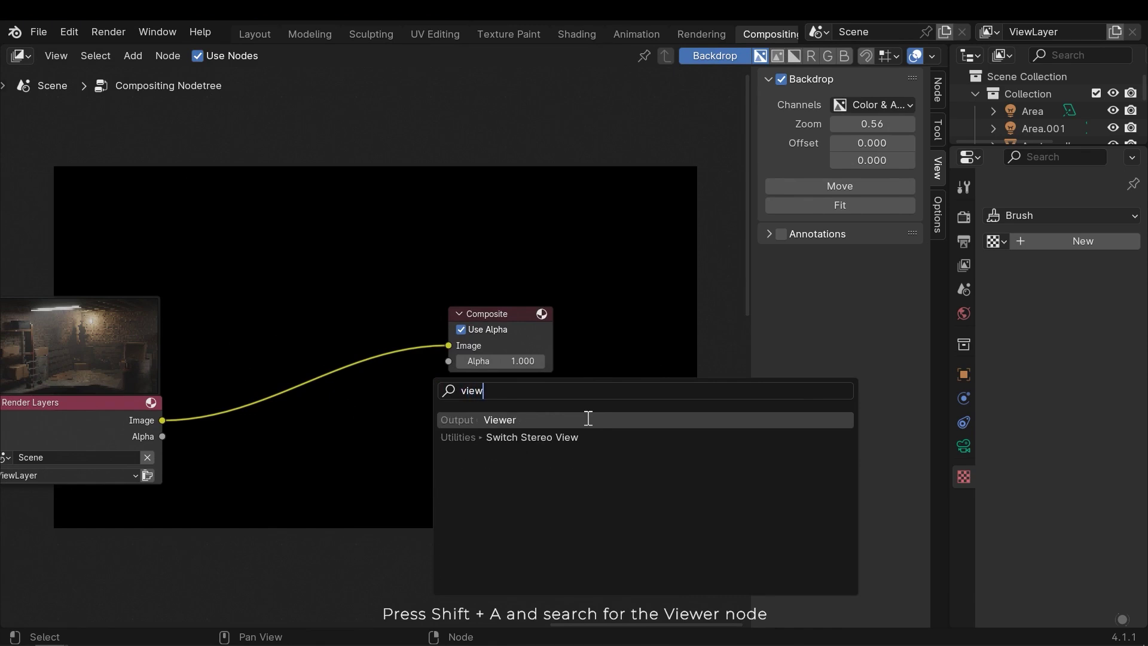
left_click(589, 418)
left_click(496, 422)
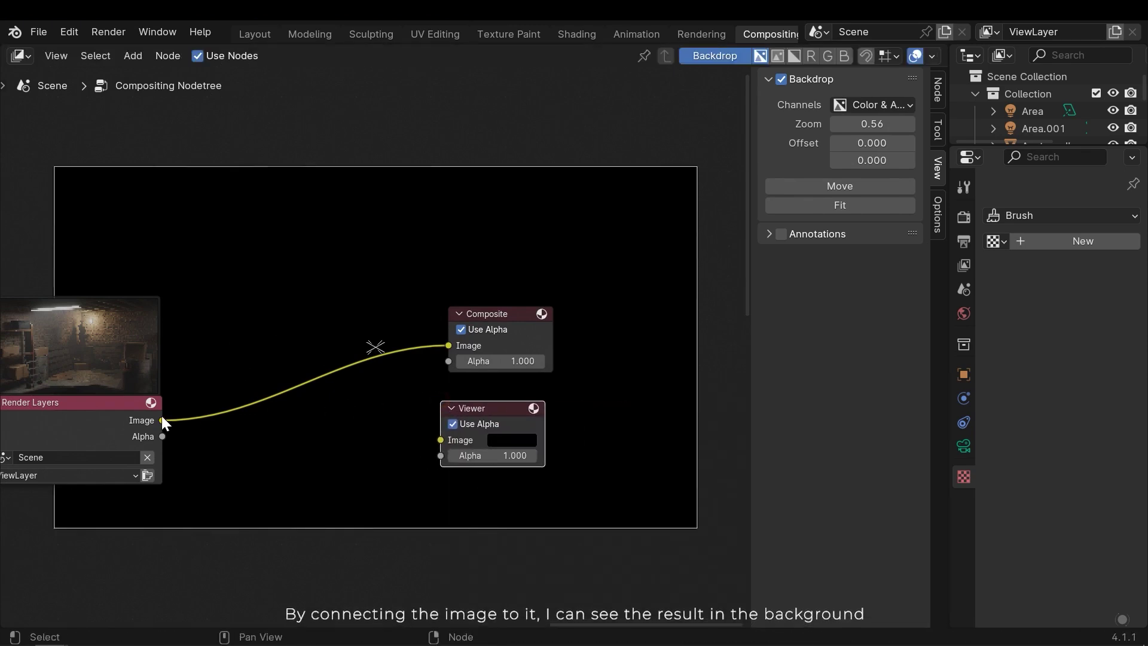
left_click_drag(161, 420, 440, 441)
middle_click_drag(409, 379, 456, 400)
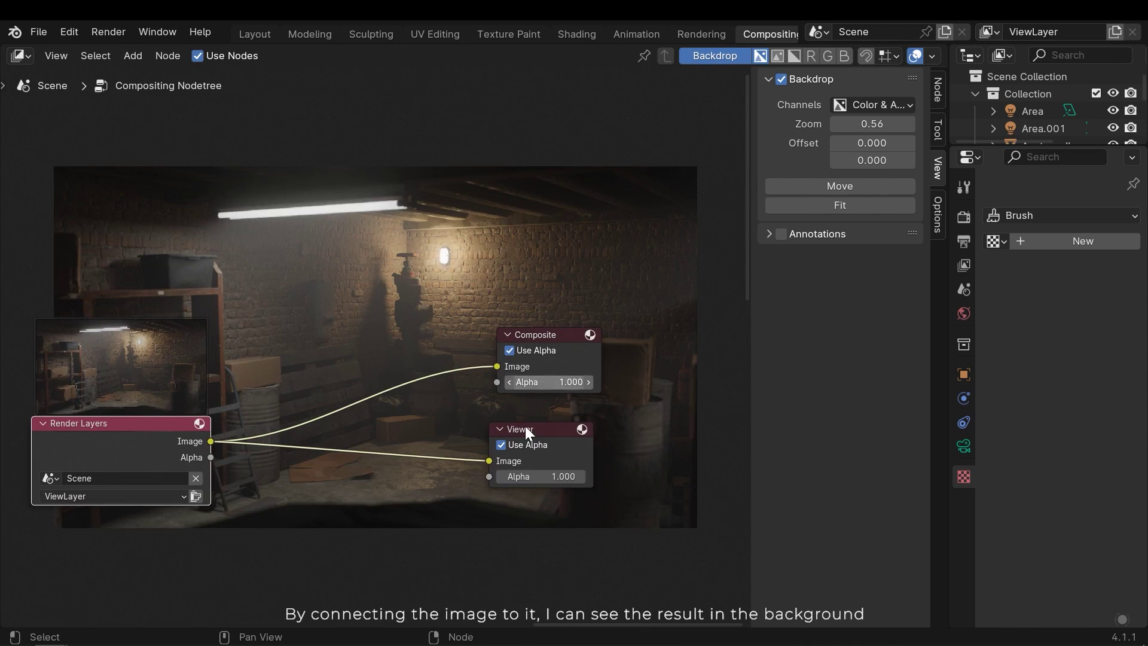
middle_click_drag(354, 229, 304, 227)
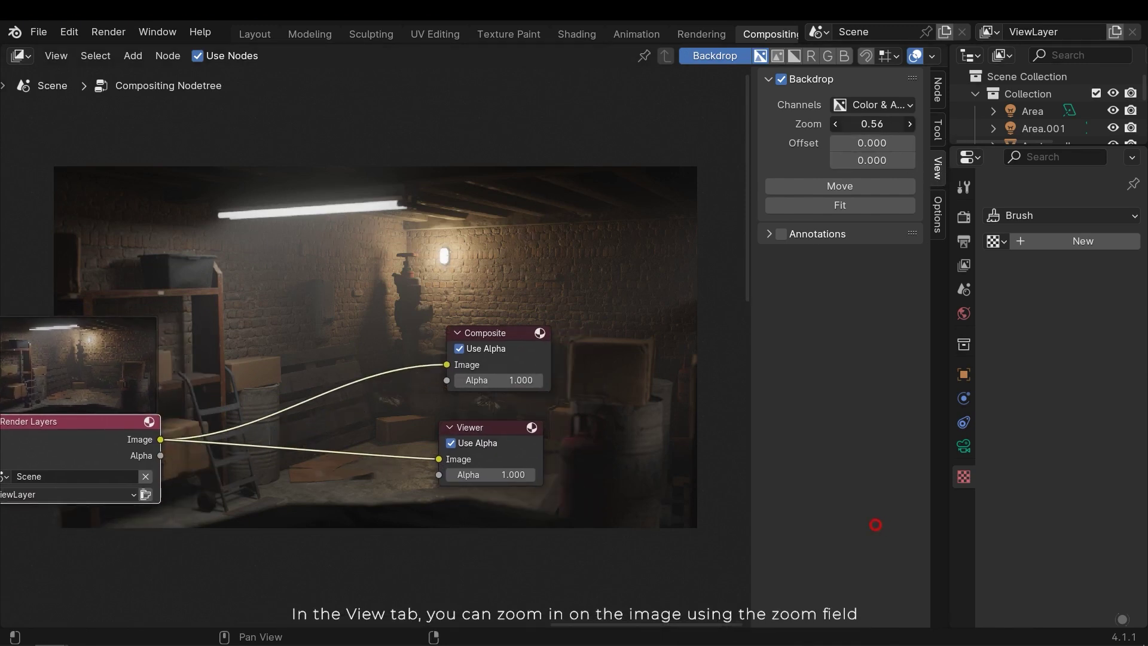
- Set the backdrop zoom to 0.63 and move the Composite and Viewer nodes farther away from the Render Layers node
left_click_drag(872, 124, 886, 124)
middle_click_drag(372, 192, 395, 184)
scroll(395, 184, "down", 2)
left_click_drag(589, 507, 509, 299)
scroll(593, 336, "down", 4)
middle_click_drag(593, 335, 257, 372)
scroll(257, 372, "down", 2)
key("g")
left_click(671, 343)
middle_click_drag(672, 343, 396, 297)
scroll(382, 309, "up", 7)
- Add a Color Balance node after Render Layers and feed its image output to both the Composite and Viewer nodes
key("shift+a")
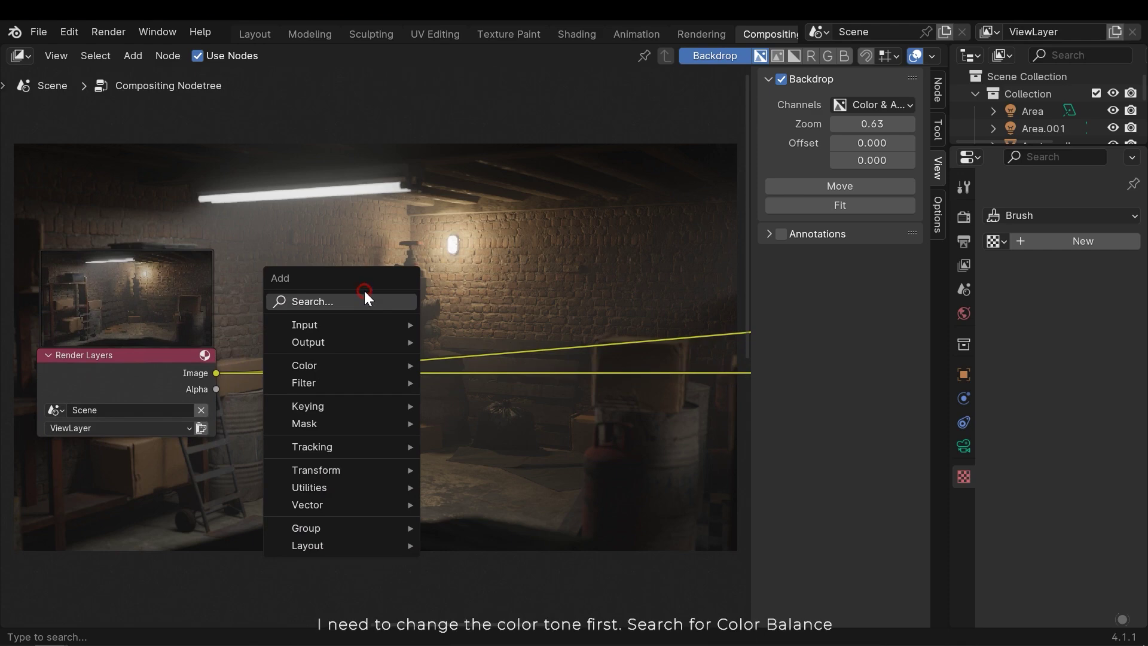
left_click(353, 300)
type("color")
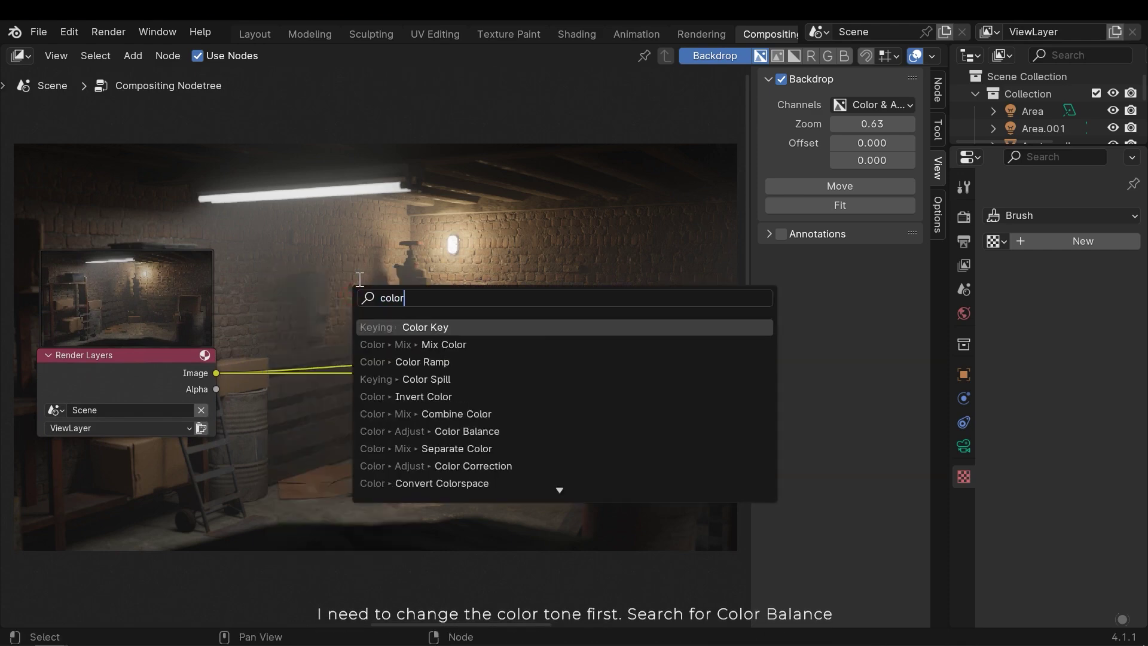
left_click(466, 432)
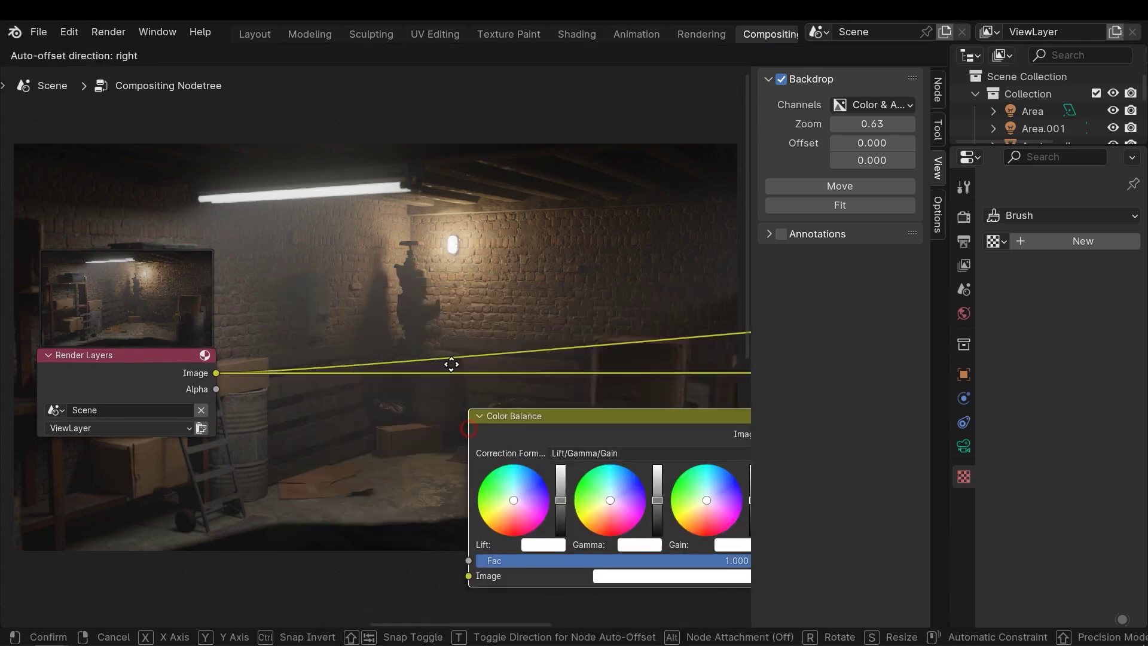
left_click(312, 278)
scroll(472, 342, "down", 4)
middle_click_drag(619, 338, 323, 350)
scroll(323, 350, "down", 4)
left_click_drag(270, 332, 709, 370)
middle_click_drag(182, 340, 447, 348)
- Shift the Color Balance lift and gamma slightly toward green and the gain slightly toward a warm tone
scroll(446, 348, "up", 2)
scroll(449, 323, "up", 5)
middle_click_drag(442, 308, 224, 374)
scroll(224, 374, "down", 1)
left_click_drag(143, 432, 137, 435)
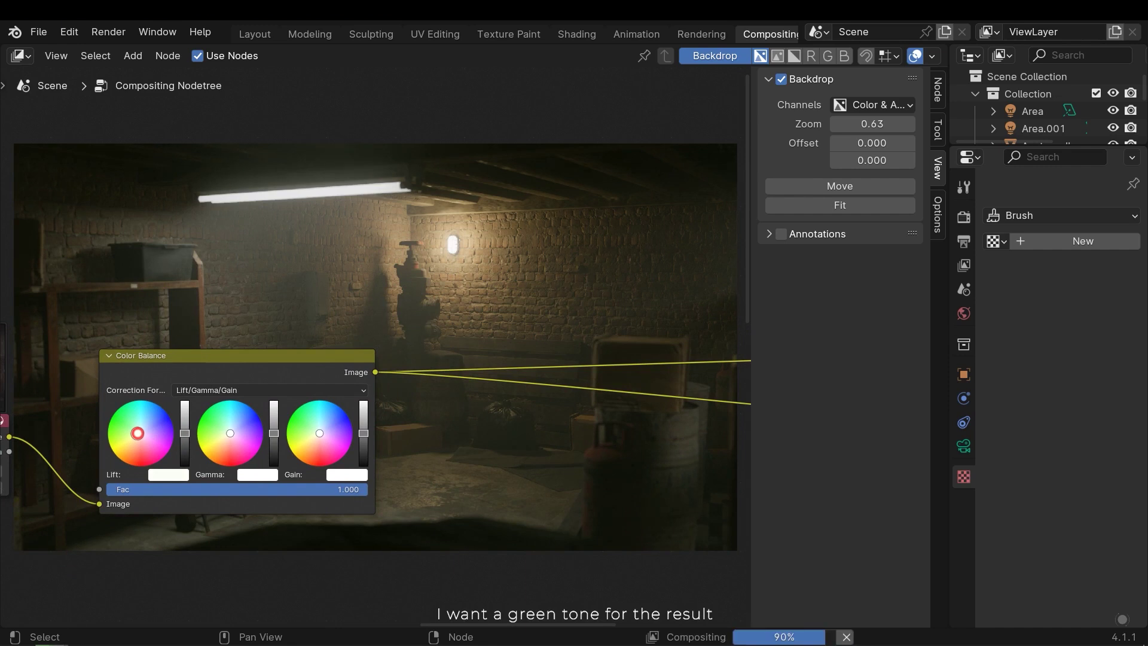
middle_click_drag(365, 452, 317, 465)
left_click_drag(181, 447, 179, 446)
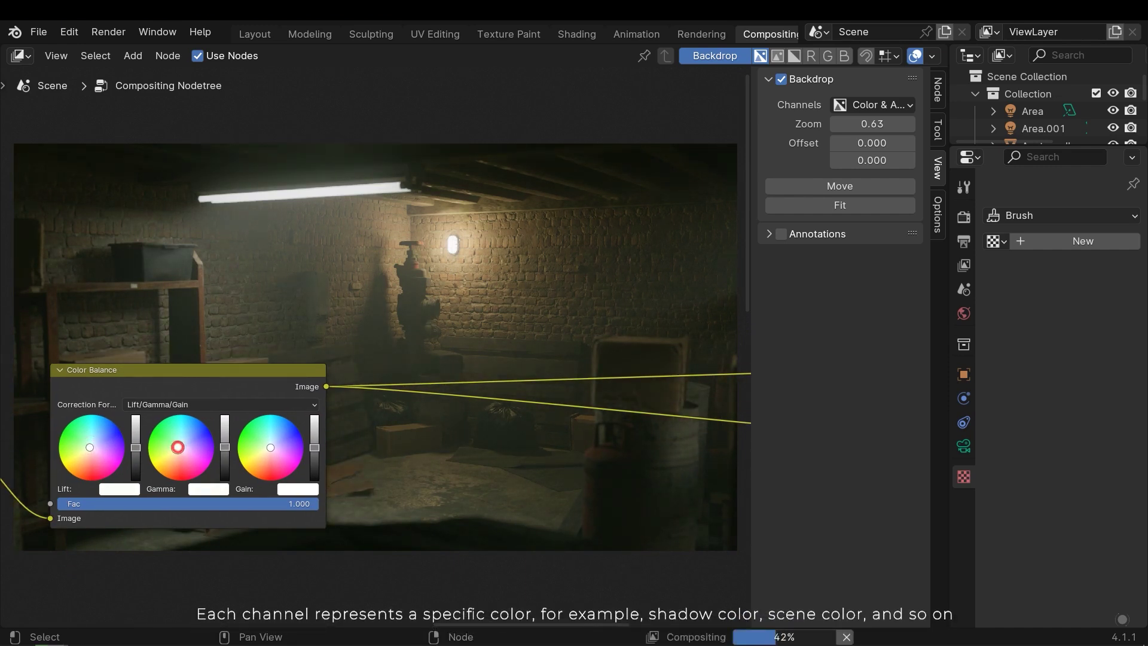
middle_click_drag(409, 445, 285, 427)
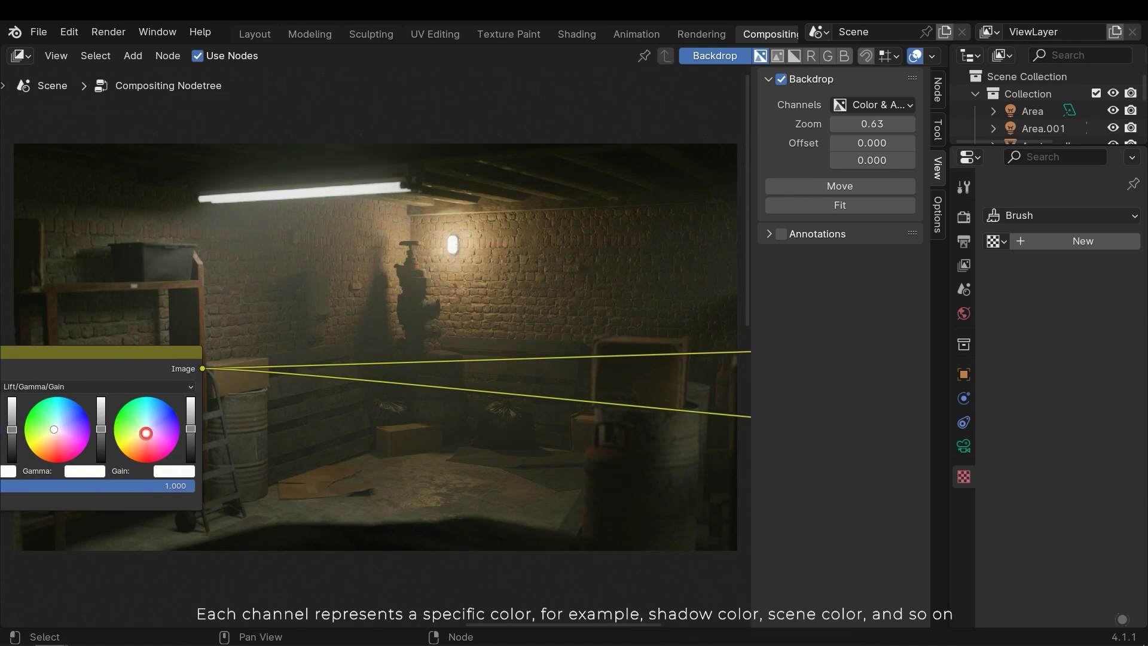
scroll(292, 430, "down", 7)
middle_click_drag(426, 393, 459, 356)
scroll(450, 342, "up", 2)
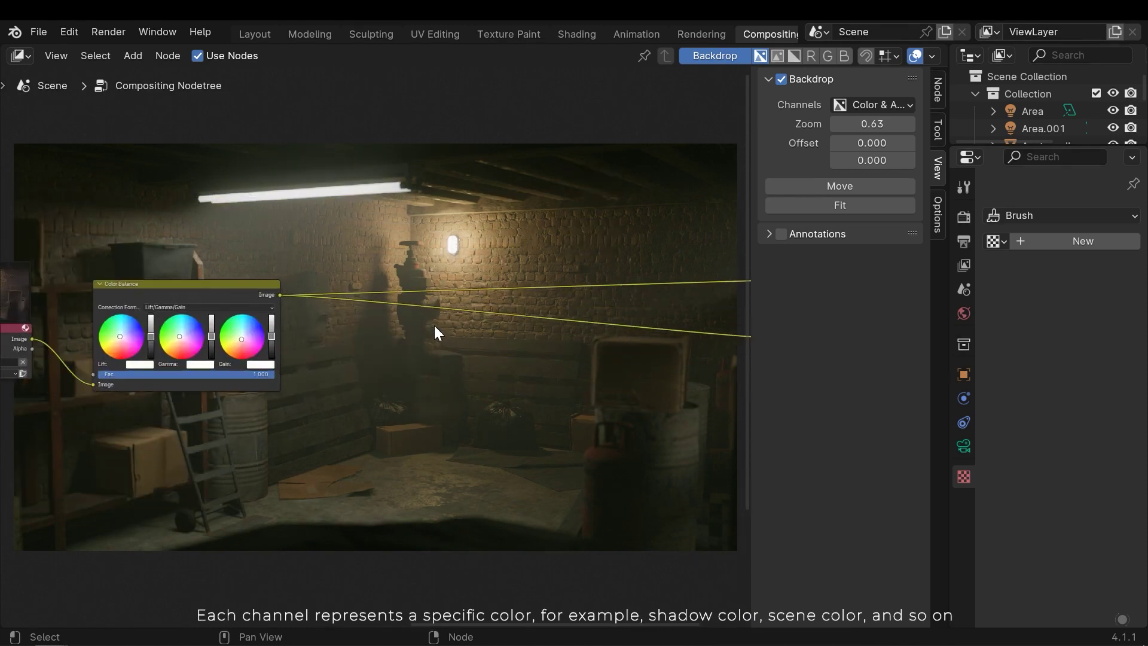
- Add an Ellipse Mask node below Color Balance and preview its mask through the Viewer node
scroll(348, 387, "down", 1)
middle_click_drag(348, 387, 380, 404)
key("shift+a")
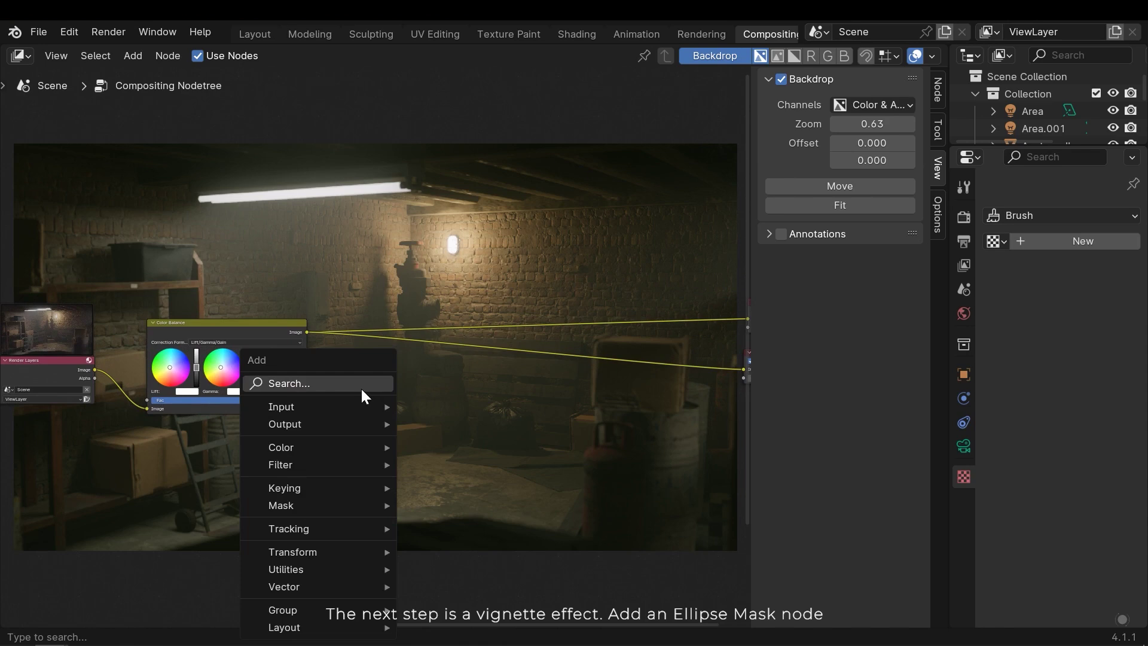
type("ell")
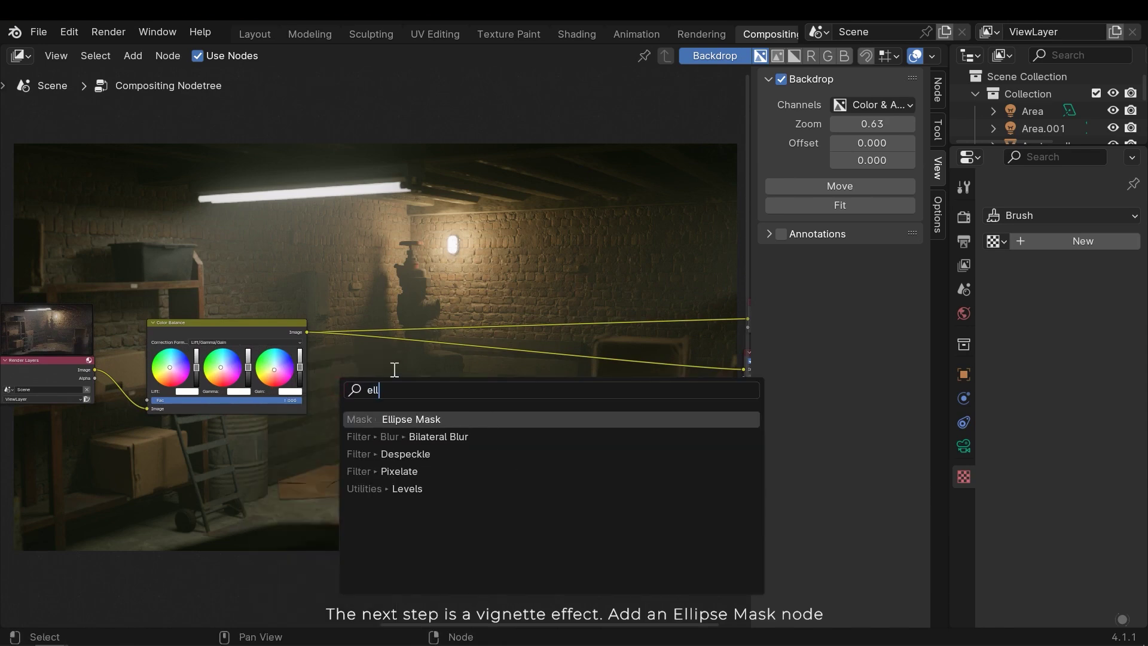
key("Return")
left_click(199, 441)
left_click(227, 445, "ctrl+shift")
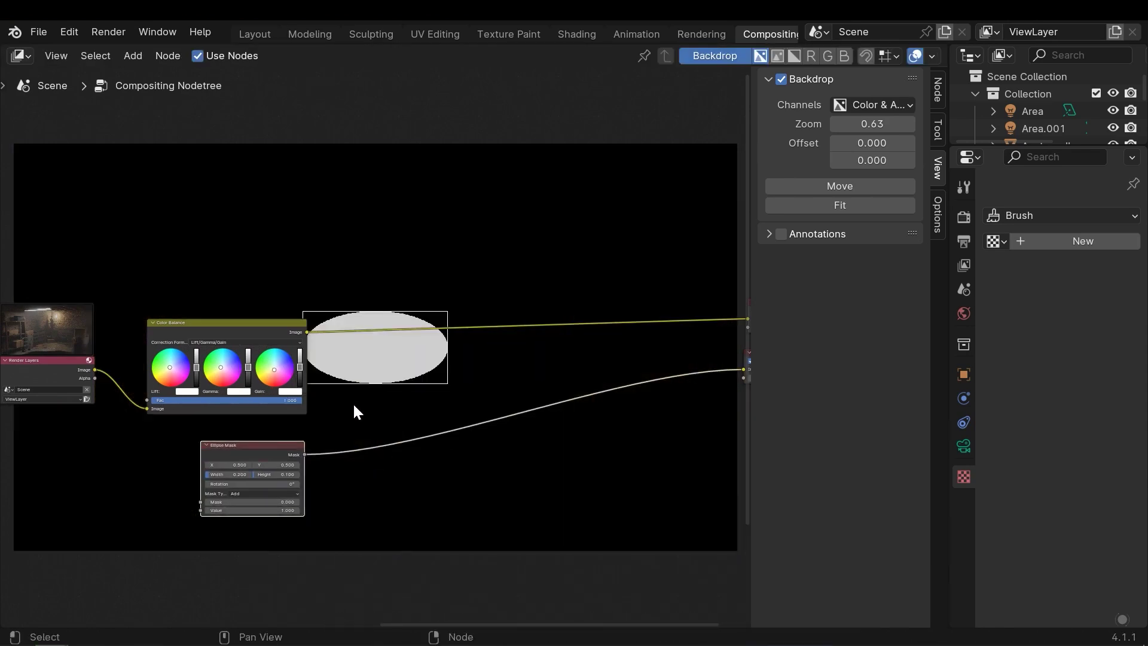
- Hide the sidebar and enlarge the Ellipse Mask to a width of 0.922 and a height of 0.531
middle_click_drag(334, 441, 425, 403)
scroll(425, 403, "up", 6)
middle_click_drag(408, 469, 390, 464)
key("n")
scroll(479, 425, "up", 1)
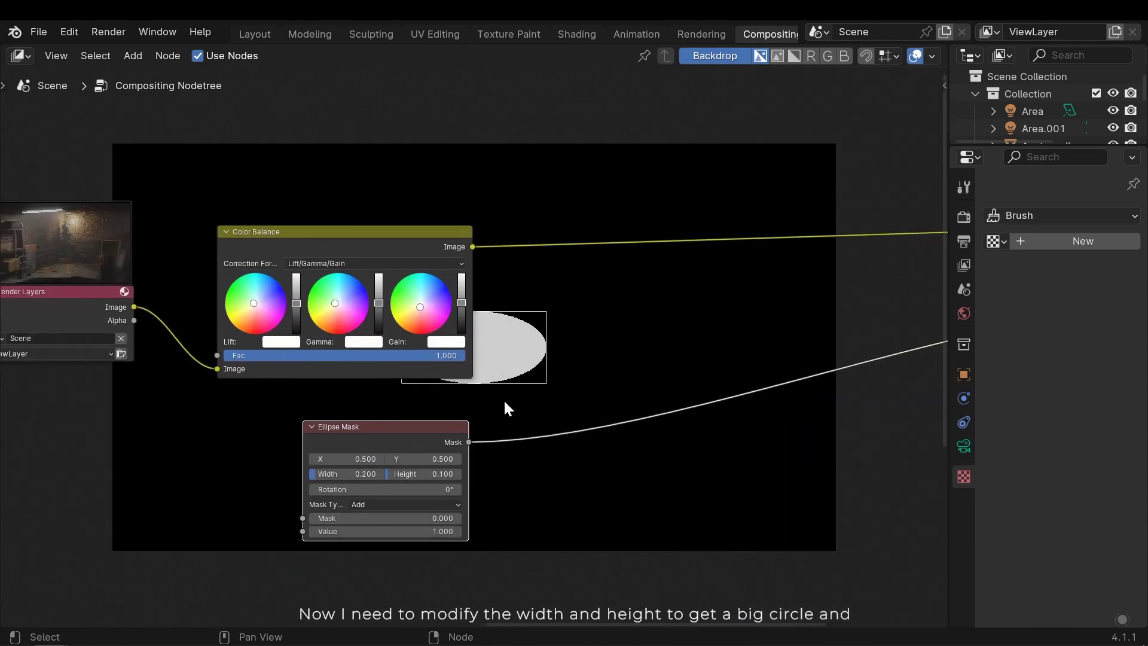
left_click(577, 481)
left_click_drag(348, 481, 426, 480)
middle_click_drag(654, 478, 476, 515)
- Insert a Blur node into the link between the Ellipse Mask and Viewer nodes
left_click(487, 427)
key("shift+a")
left_click(434, 385)
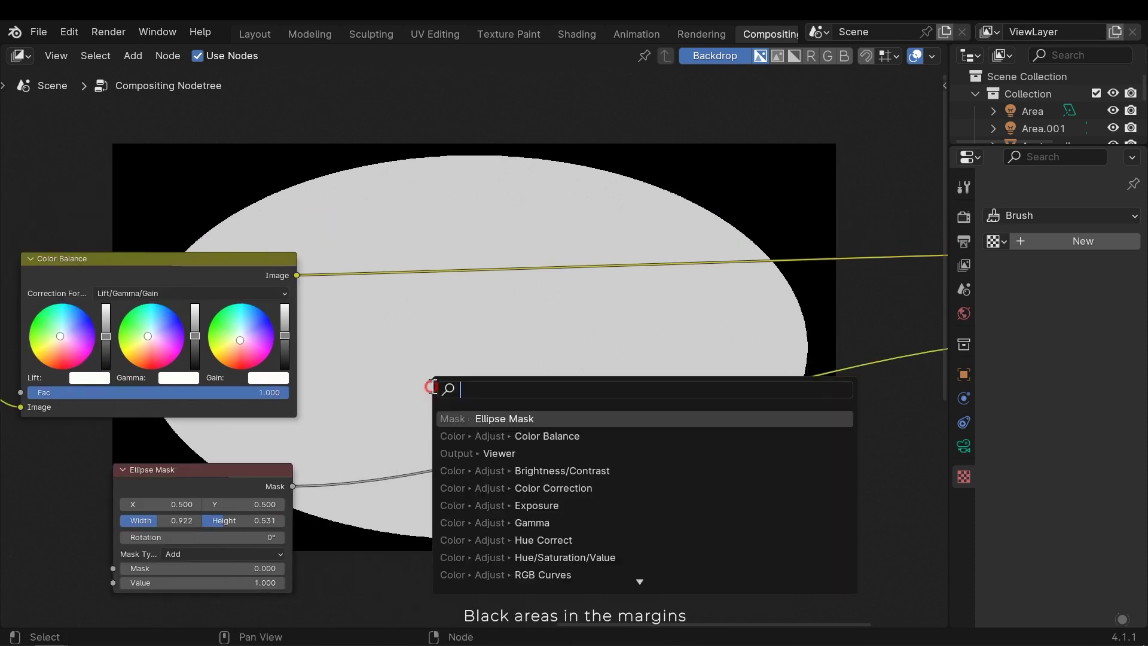
type("blur")
key("Return")
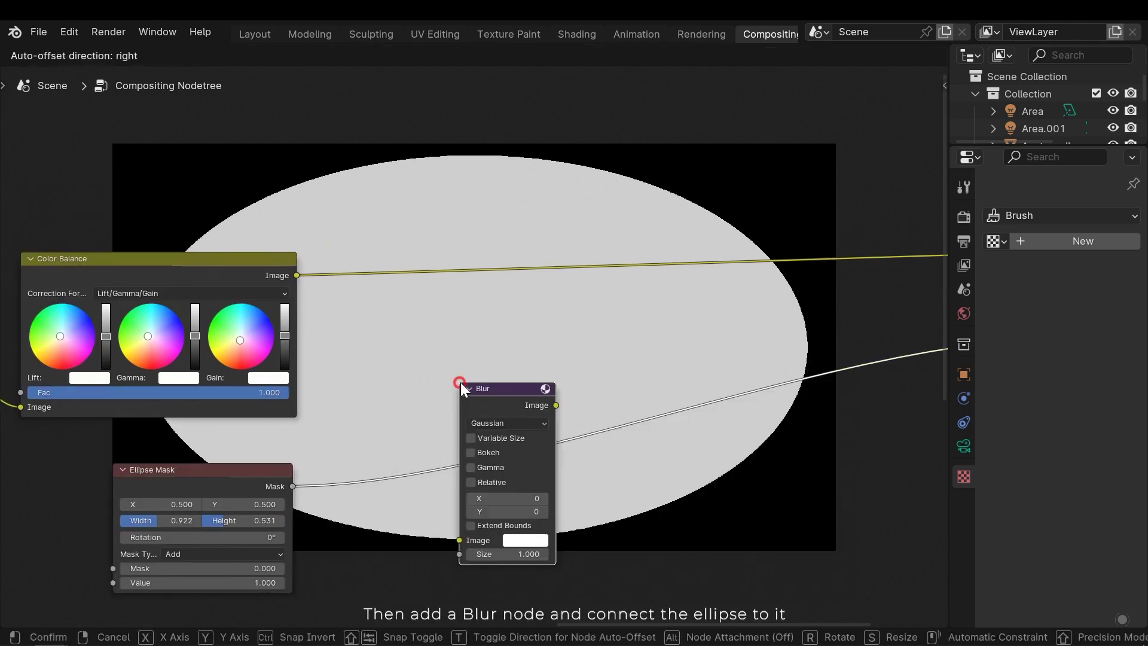
left_click(459, 382)
middle_click_drag(648, 455, 527, 439)
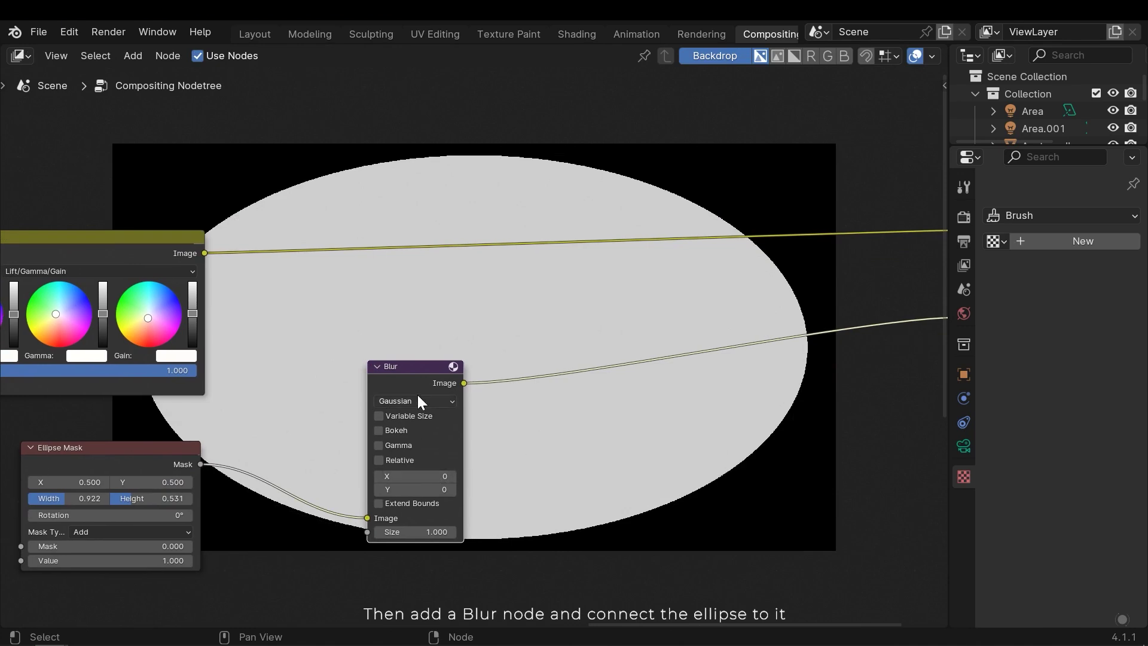
scroll(504, 411, "down", 2)
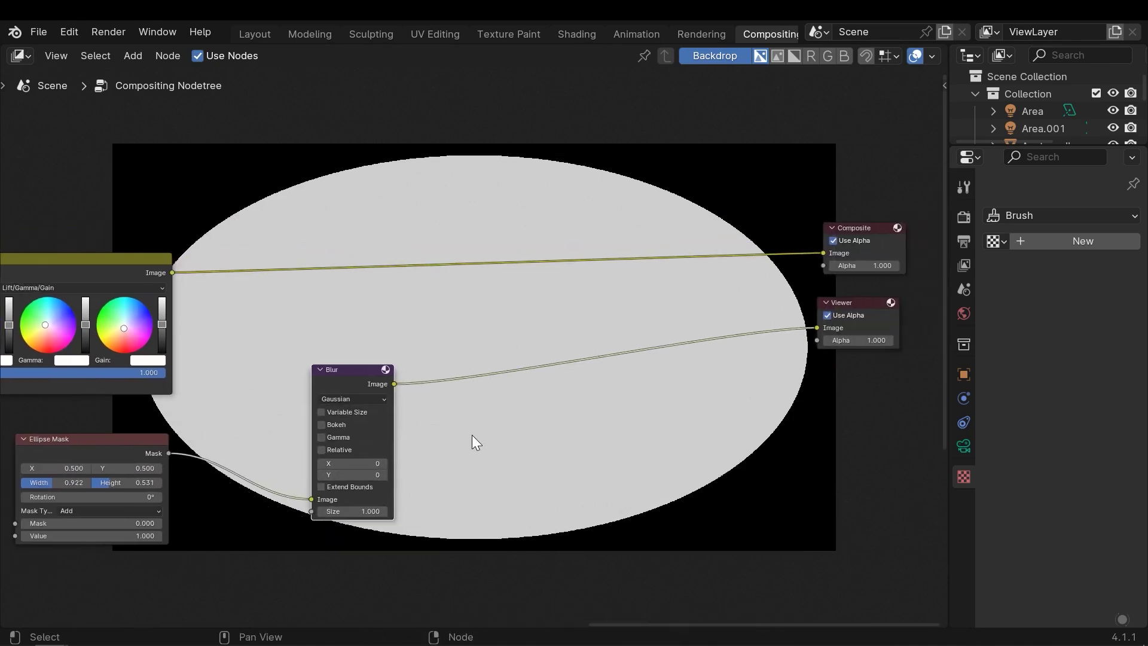
- Set the Blur node's X and Y to 1, trying a size of 200 before raising it to 400
scroll(472, 435, "up", 1)
left_click(344, 484)
type("1")
left_click(348, 497)
left_click(334, 497)
type("1")
left_click(466, 482)
type("200")
key("Return")
left_click(331, 539)
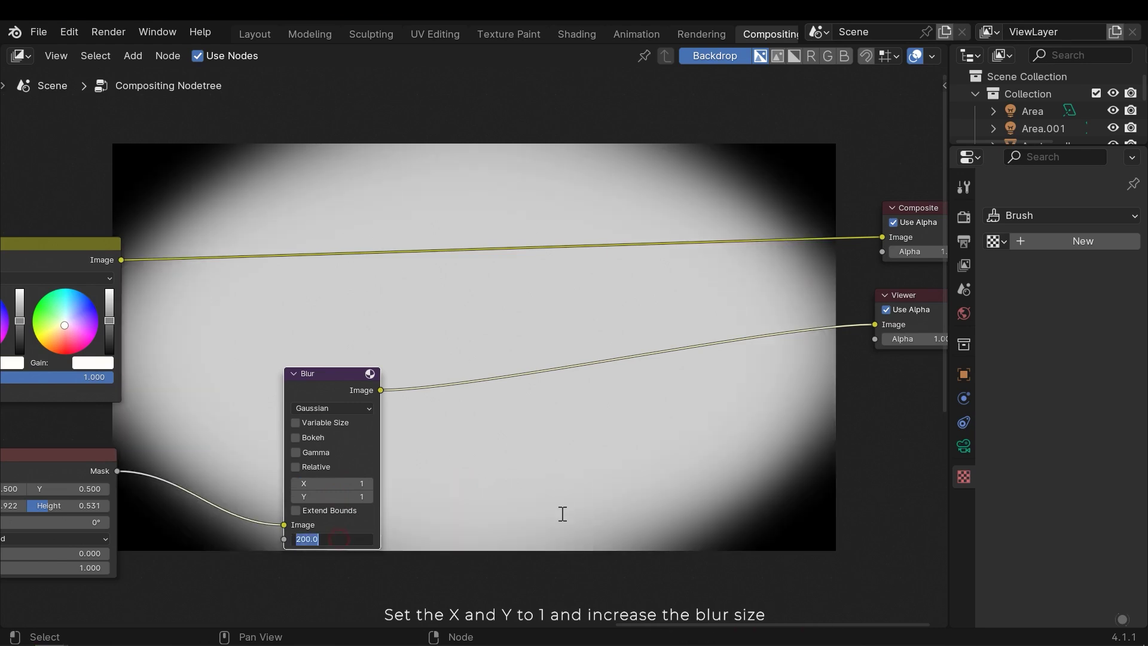
type("400")
key("Return")
- Reduce the Ellipse Mask to a width of 0.811 and a height of 0.354
middle_click_drag(91, 506, 270, 444)
scroll(271, 444, "up", 1)
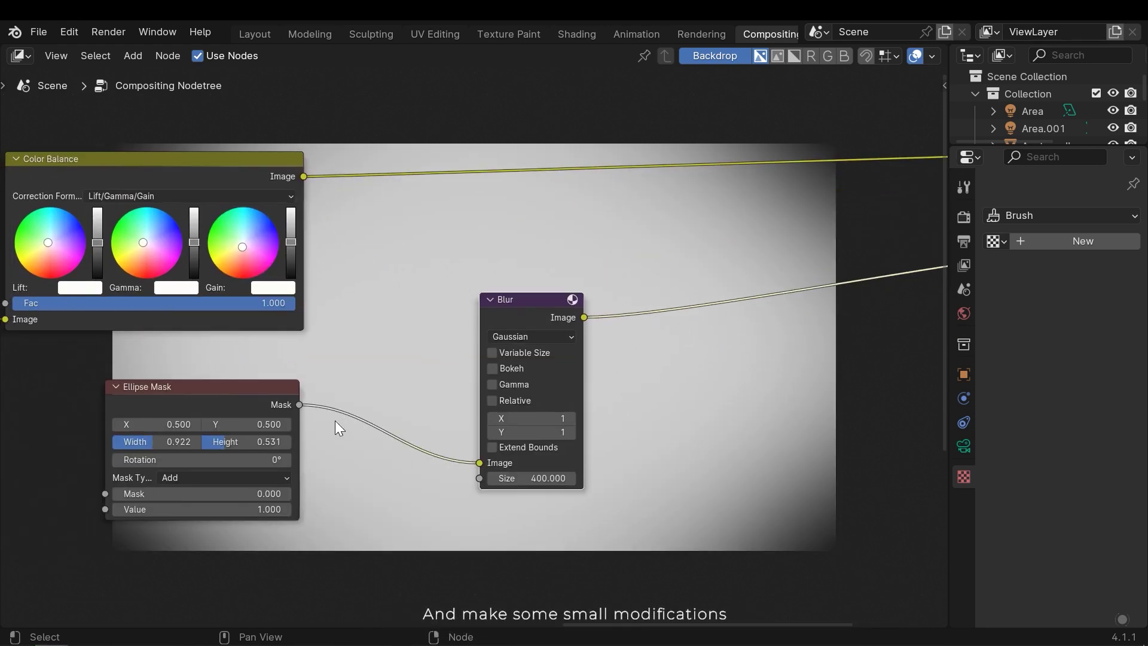
left_click(212, 439)
left_click_drag(165, 441, 151, 443)
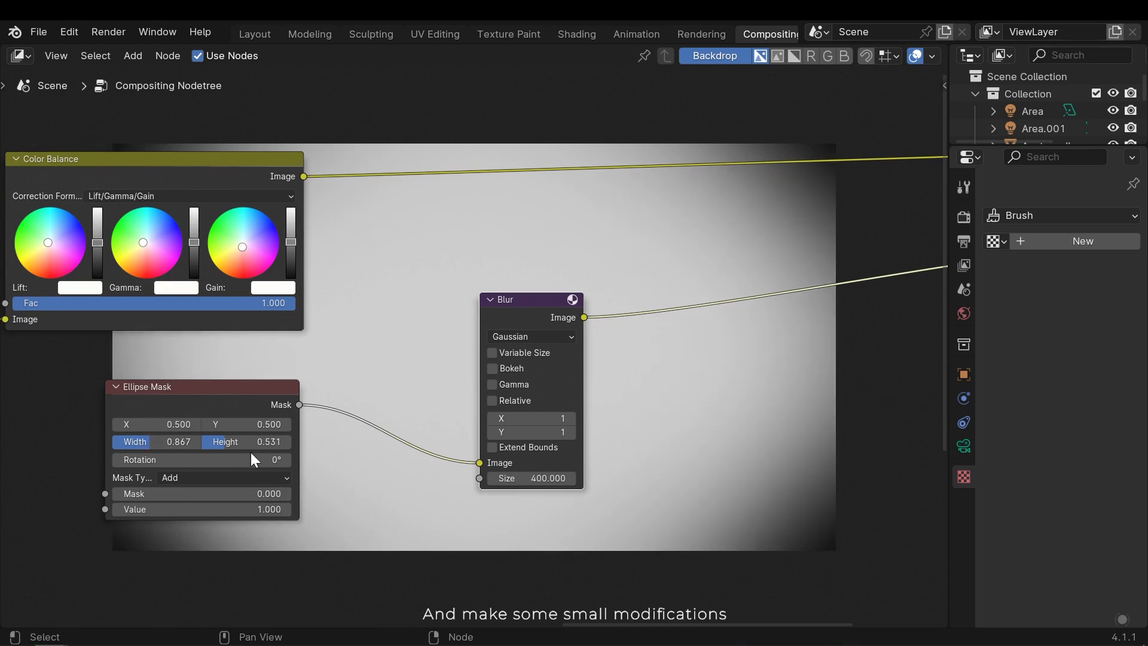
left_click_drag(233, 442, 157, 442)
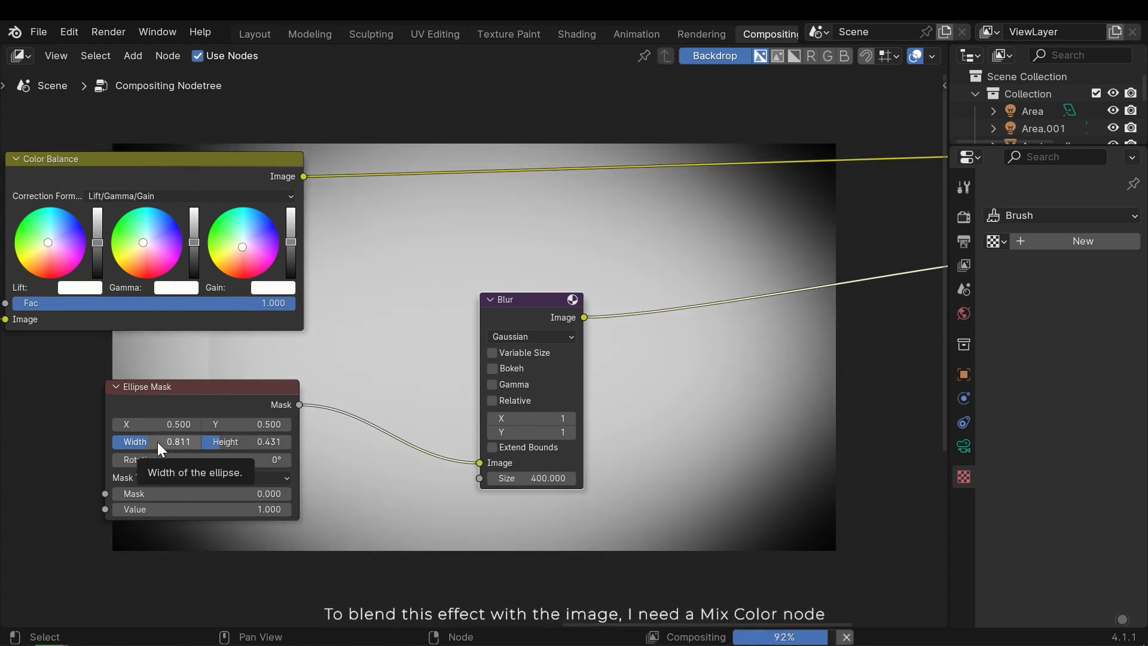
left_click_drag(240, 441, 217, 436)
- Insert a Mix Color node into the link between the Color Balance and Composite nodes
scroll(639, 394, "down", 2)
middle_click_drag(639, 395, 438, 448)
left_click(490, 396)
key("shift+a")
left_click(464, 386)
type("m")
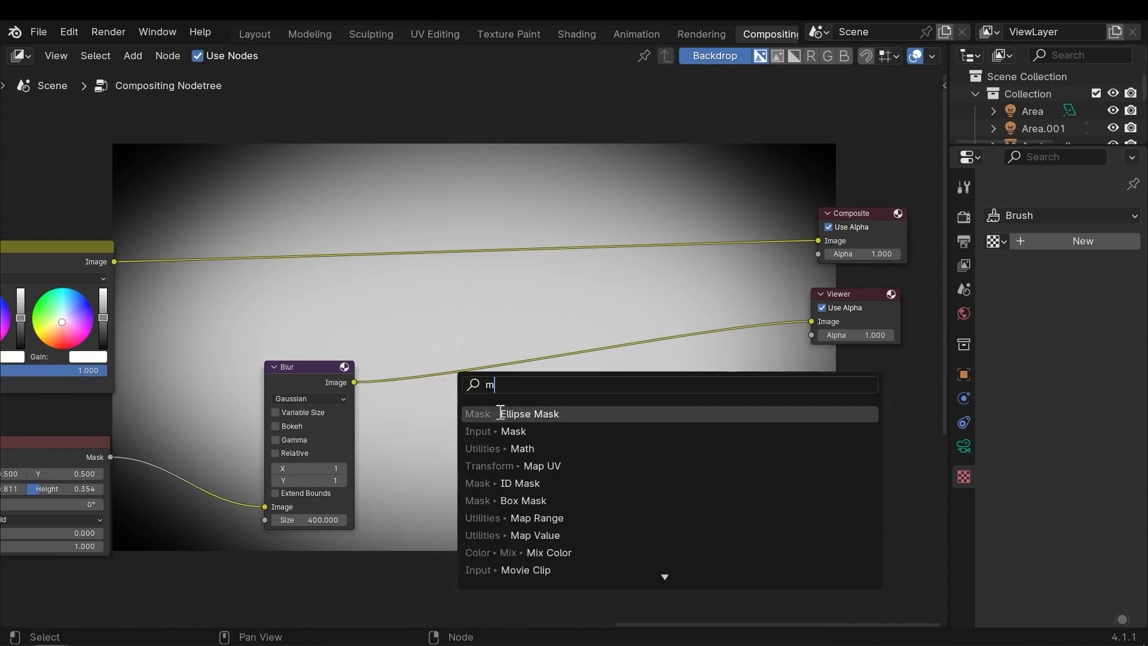
type("ix")
left_click(548, 413)
left_click(422, 221)
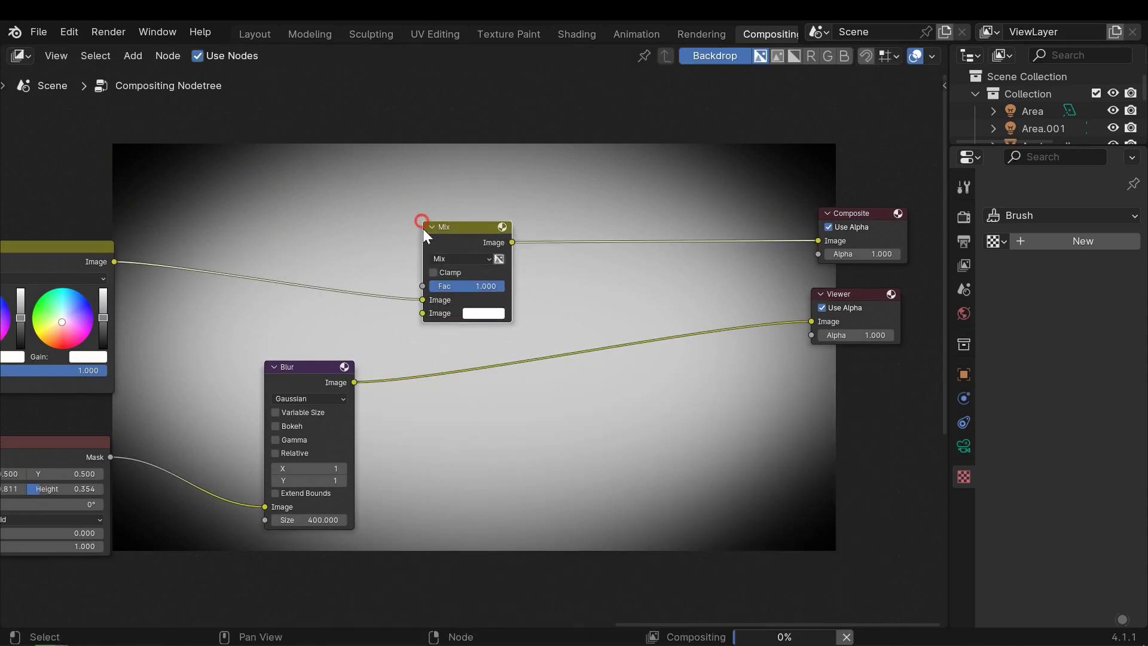
left_click_drag(453, 228, 465, 242)
- Set the Mix node to Overlay, connect Blur to its second image input, and link its output to the Viewer
left_click(468, 277)
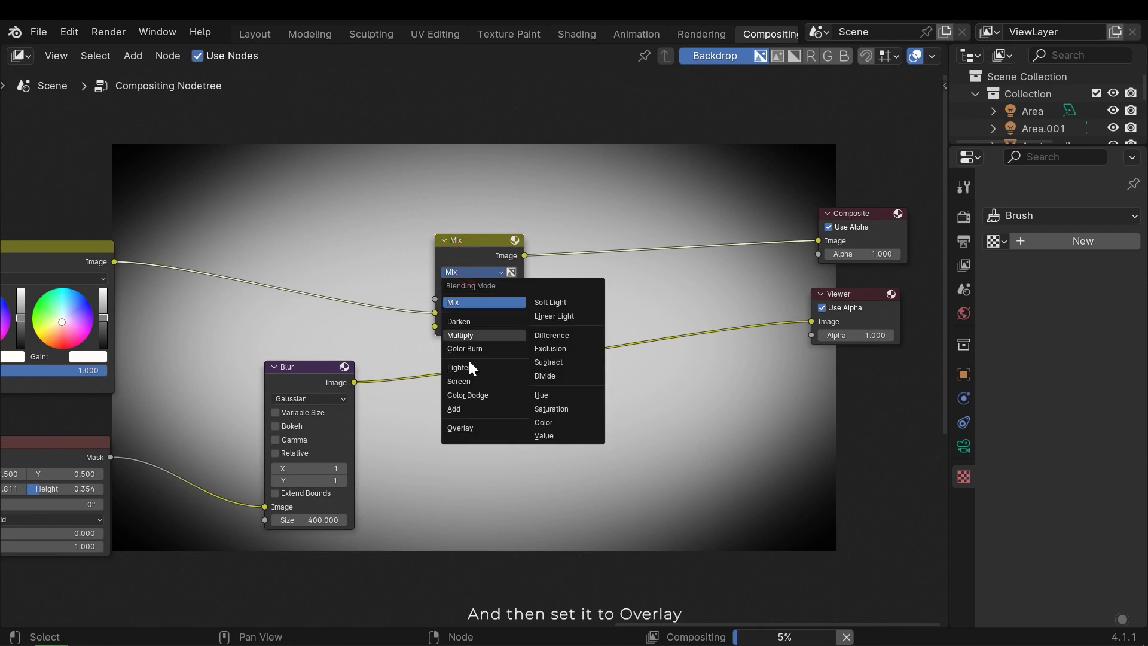
left_click(464, 429)
left_click_drag(354, 381, 435, 326)
left_click_drag(524, 255, 811, 321)
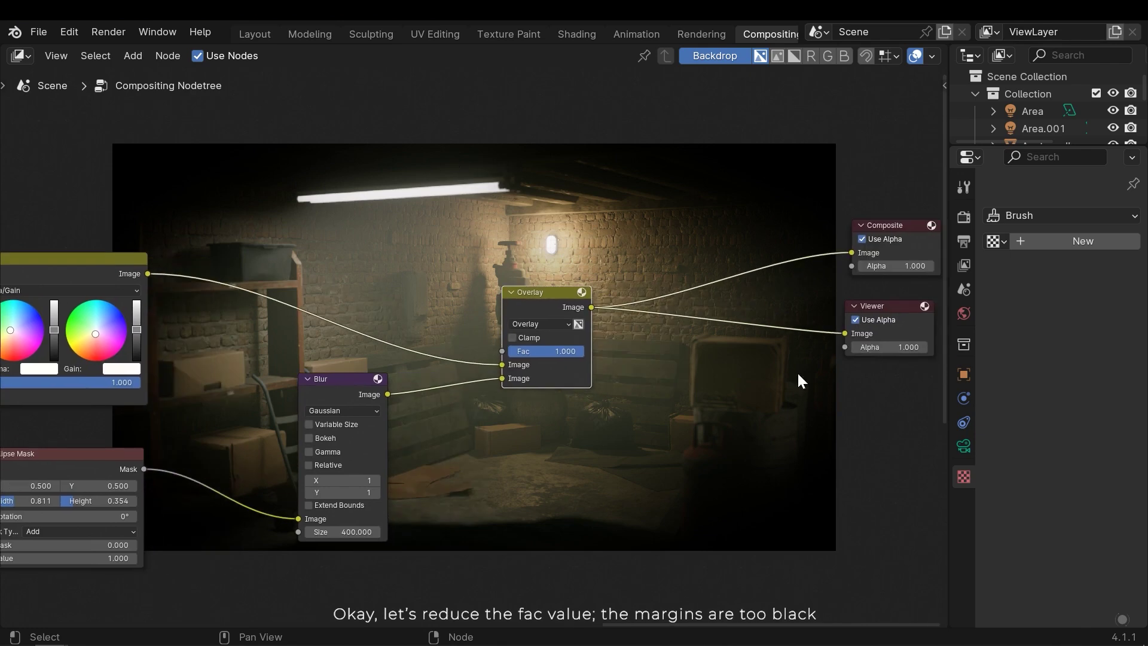
- Reduce the Overlay node's factor to 0.376 and save the file
middle_click_drag(526, 346, 388, 404)
scroll(401, 406, "up", 4)
left_click_drag(417, 413, 409, 413)
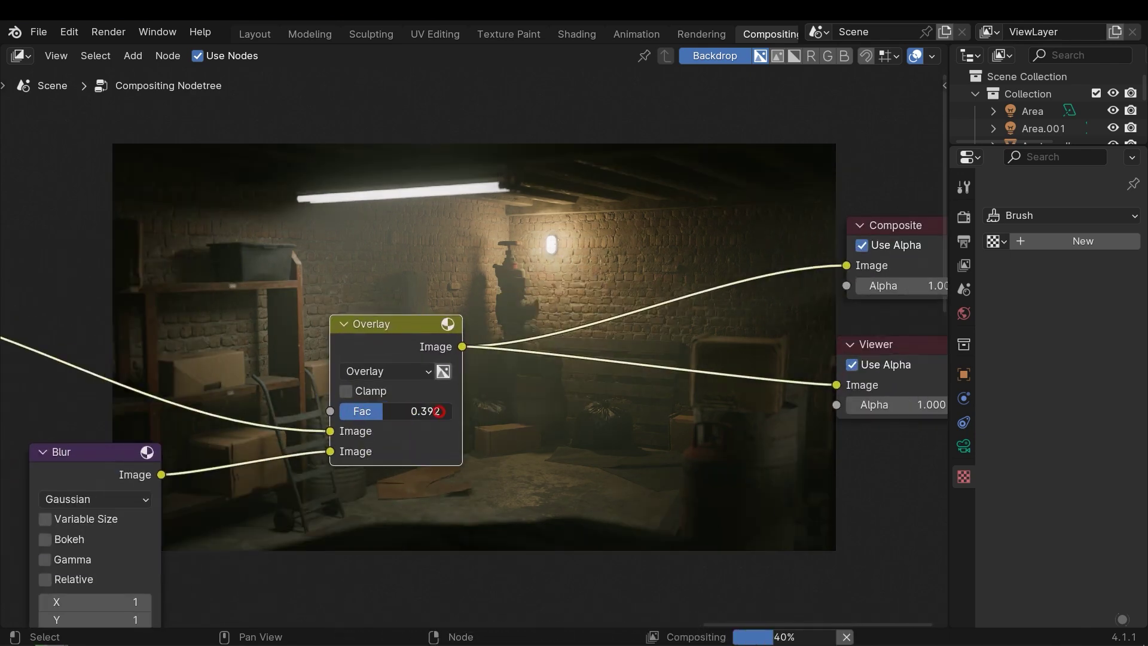
scroll(601, 412, "down", 5)
middle_click_drag(498, 417, 548, 364)
key("ctrl+s")
- Add a Lens Distortion node after Overlay and feed its output to both the Viewer and Composite nodes
middle_click_drag(619, 340, 461, 375)
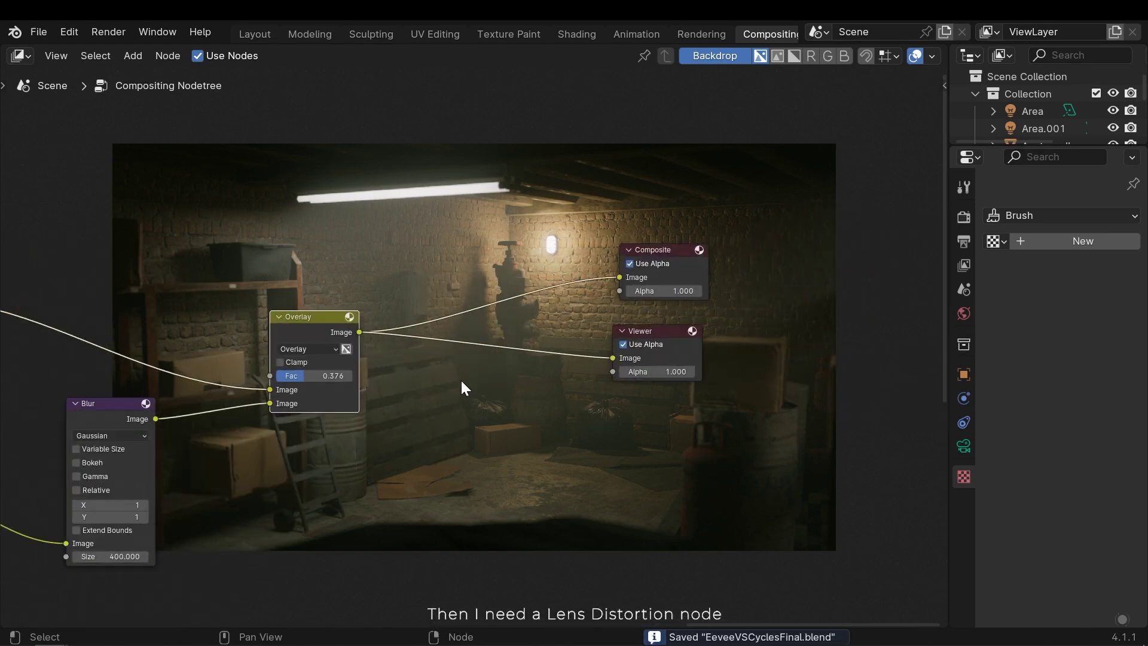
key("shift+a")
left_click(444, 375)
type("lens")
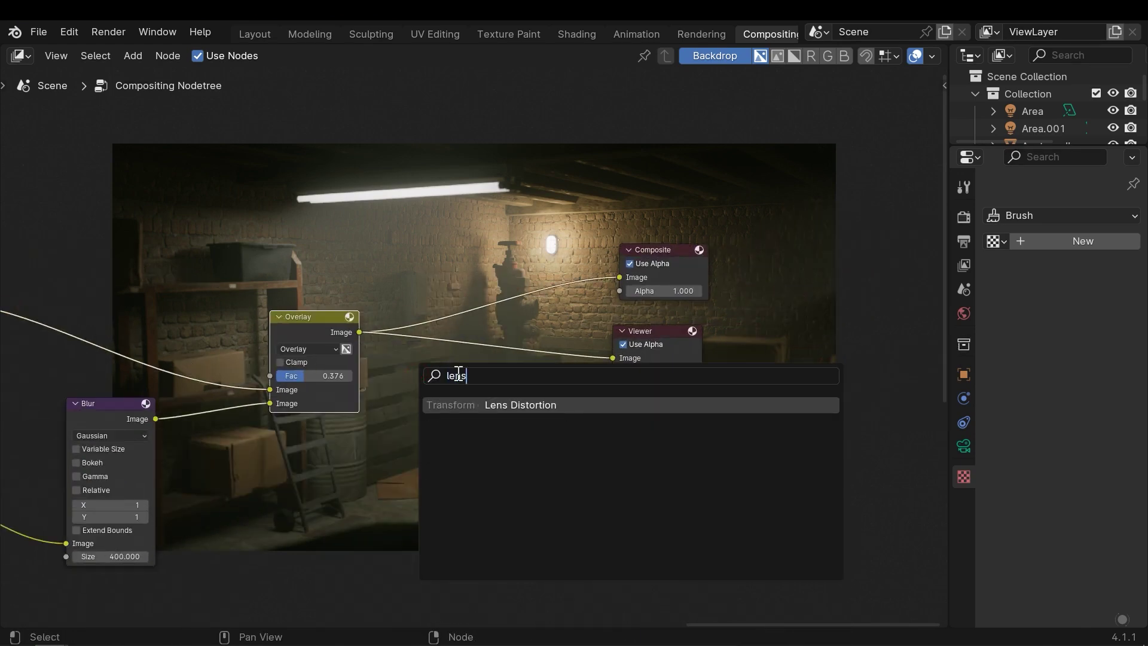
key("Return")
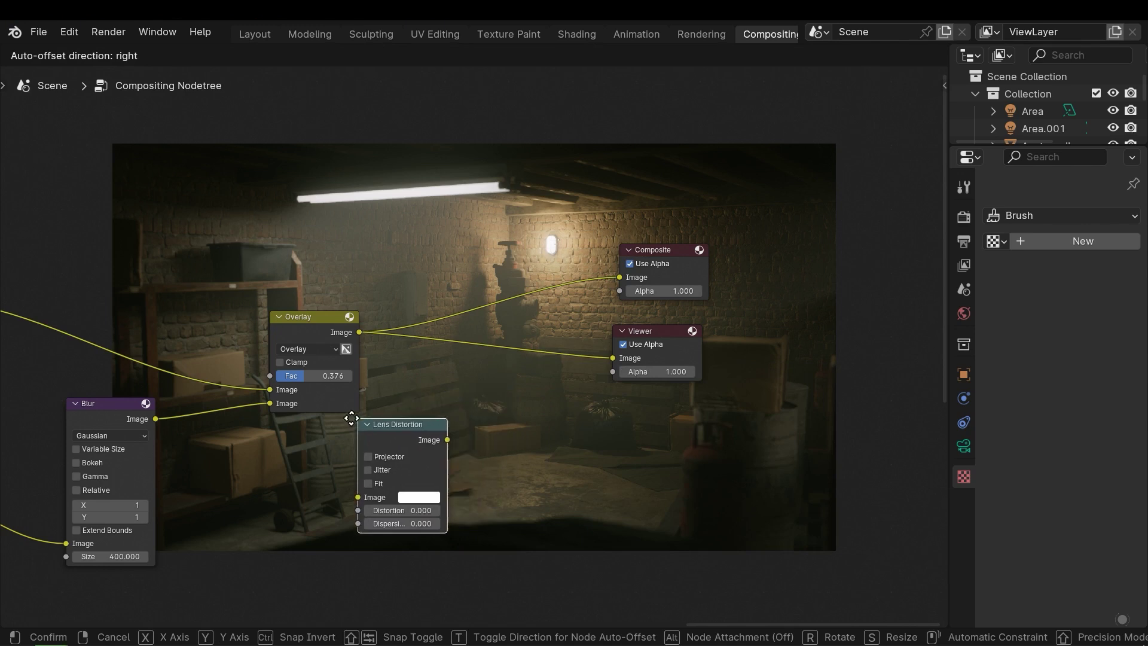
left_click(542, 336)
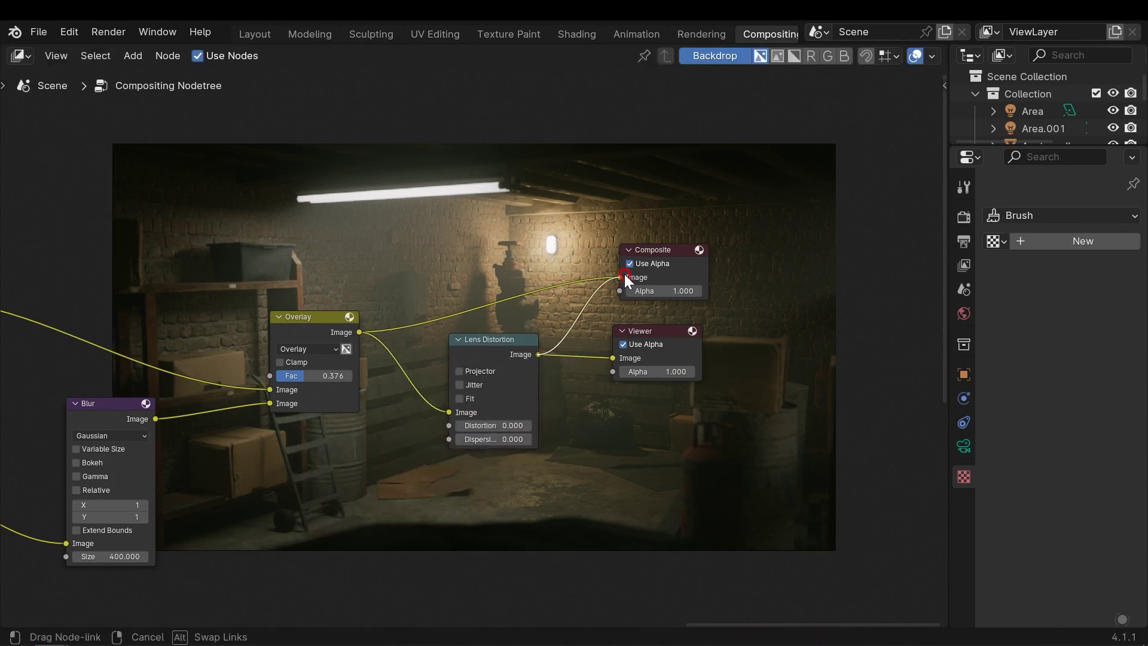
left_click_drag(622, 274, 620, 277)
left_click_drag(481, 342, 456, 309)
- Try Lens Distortion dispersion values of 0.1 and 0.04, settling on 0.03
middle_click_drag(490, 406, 431, 438)
scroll(431, 438, "up", 3)
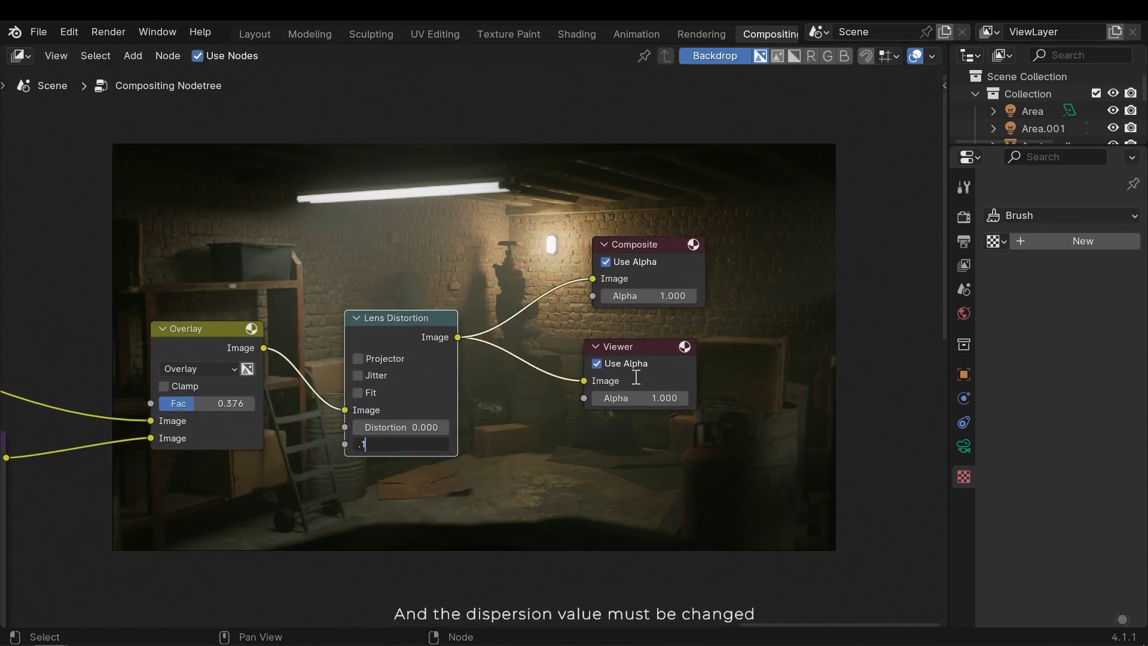
type("0.1")
key("Return")
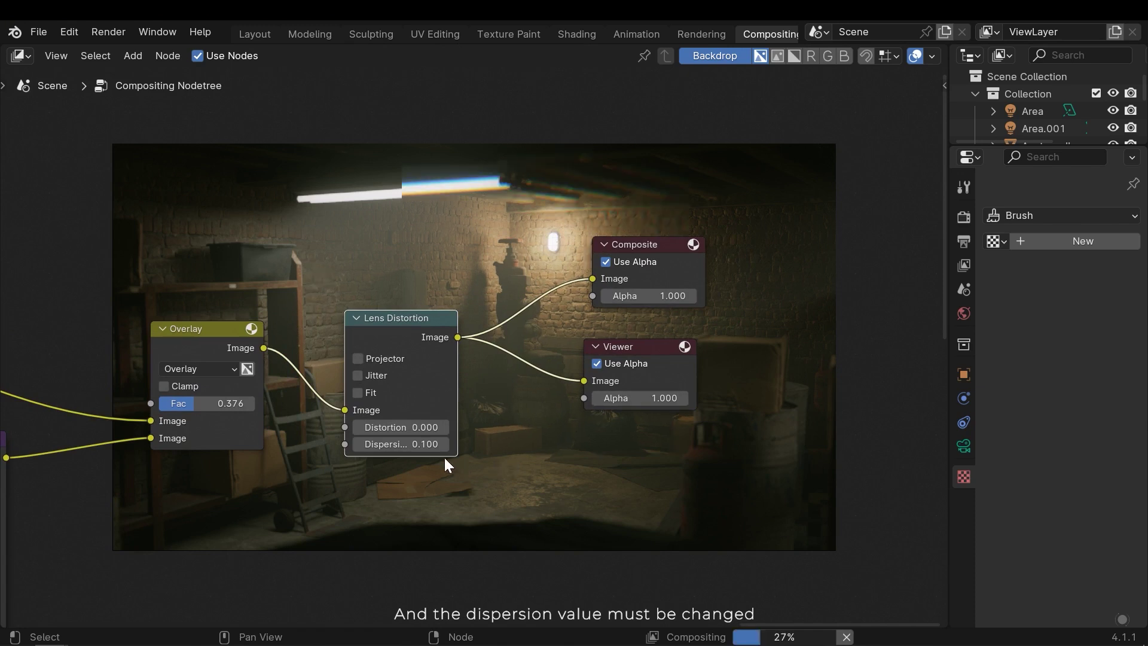
left_click(421, 444)
key("Right")
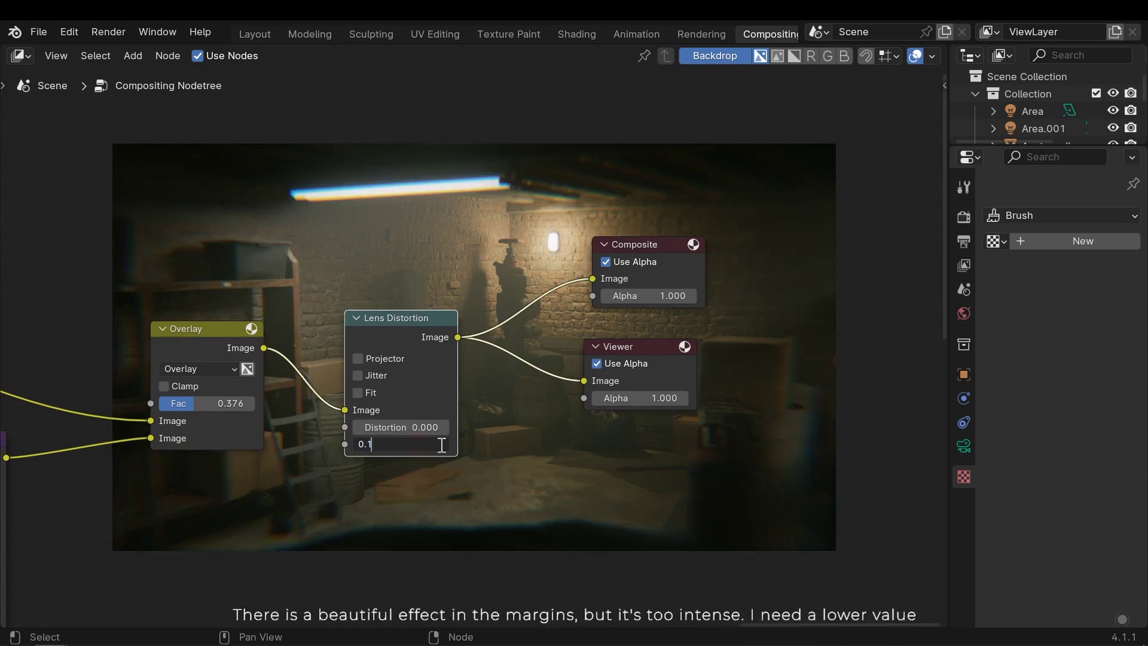
key("Return")
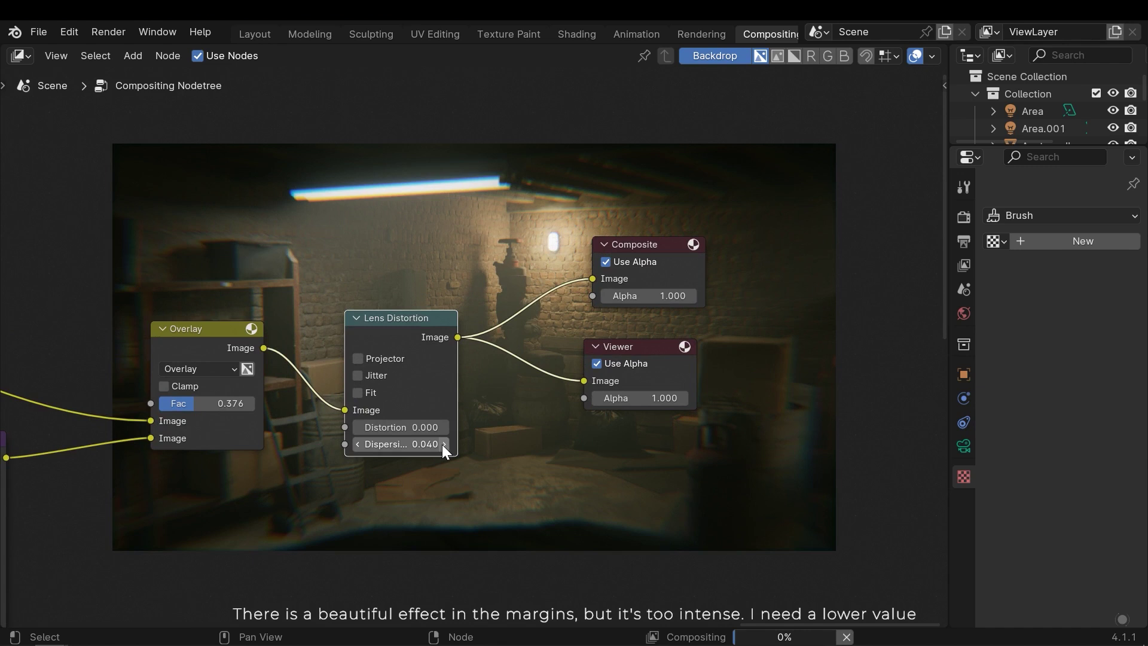
left_click(443, 443)
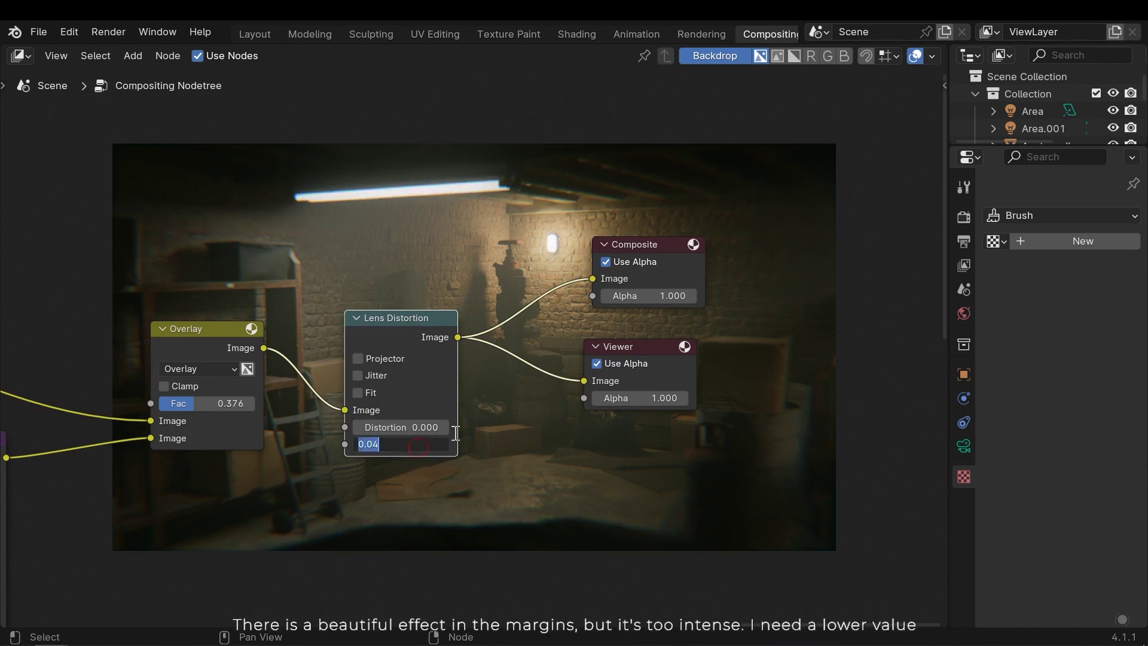
type("0.03")
key("Return")
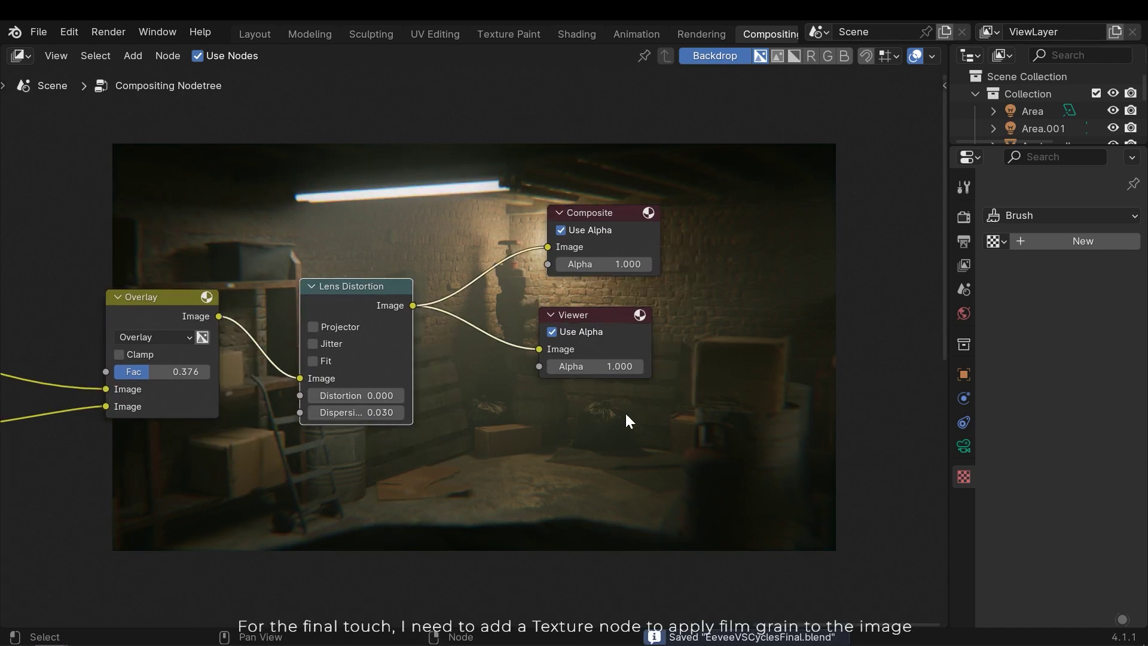
- Add a Texture node and place it below the Lens Distortion node
middle_click_drag(625, 412, 508, 425, "ctrl")
key("shift+a")
type("tex")
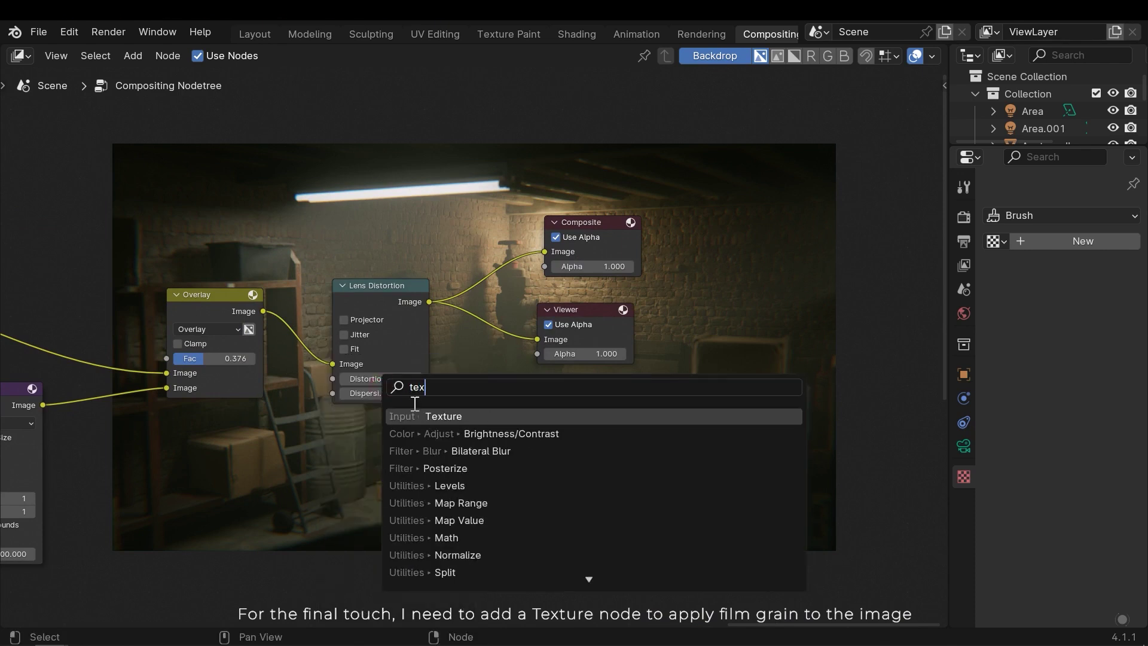
type("t")
left_click(425, 417)
left_click(336, 427)
middle_click_drag(459, 465, 442, 446)
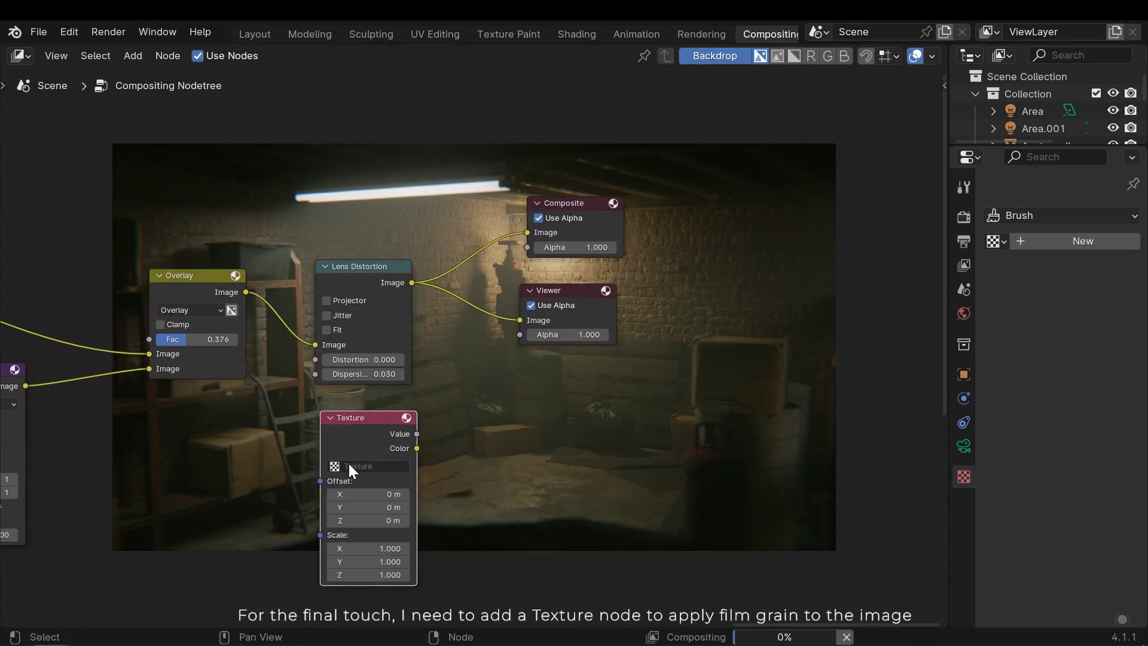
- Create a new texture in the texture properties and set its type to Clouds
left_click(1058, 241)
left_click(1067, 269)
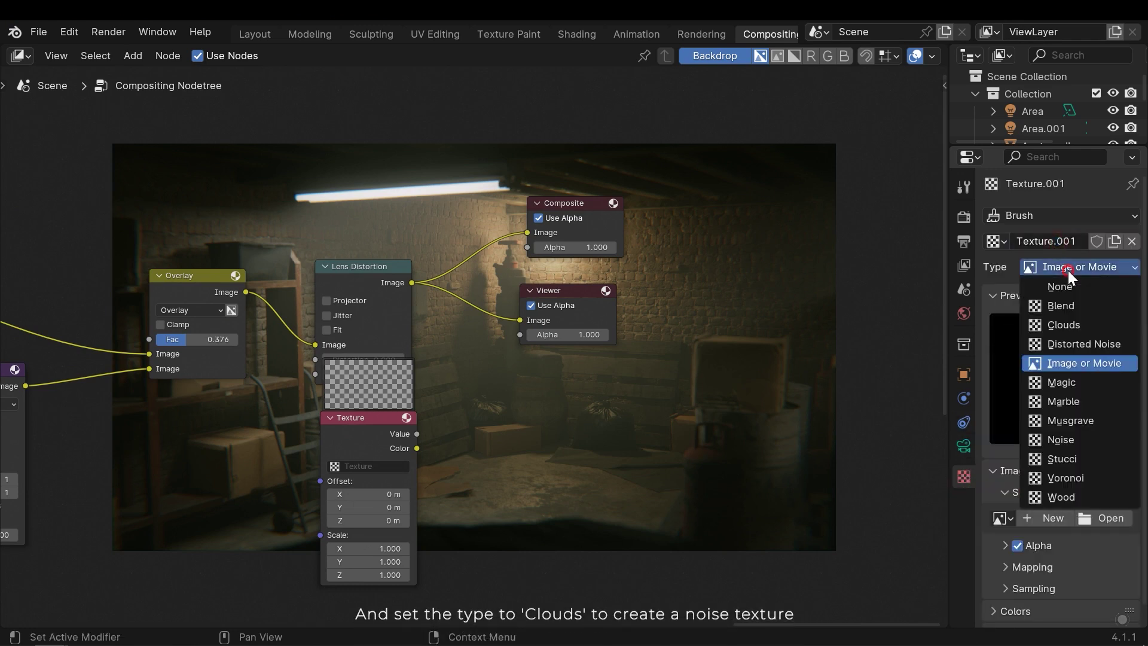
left_click(1064, 325)
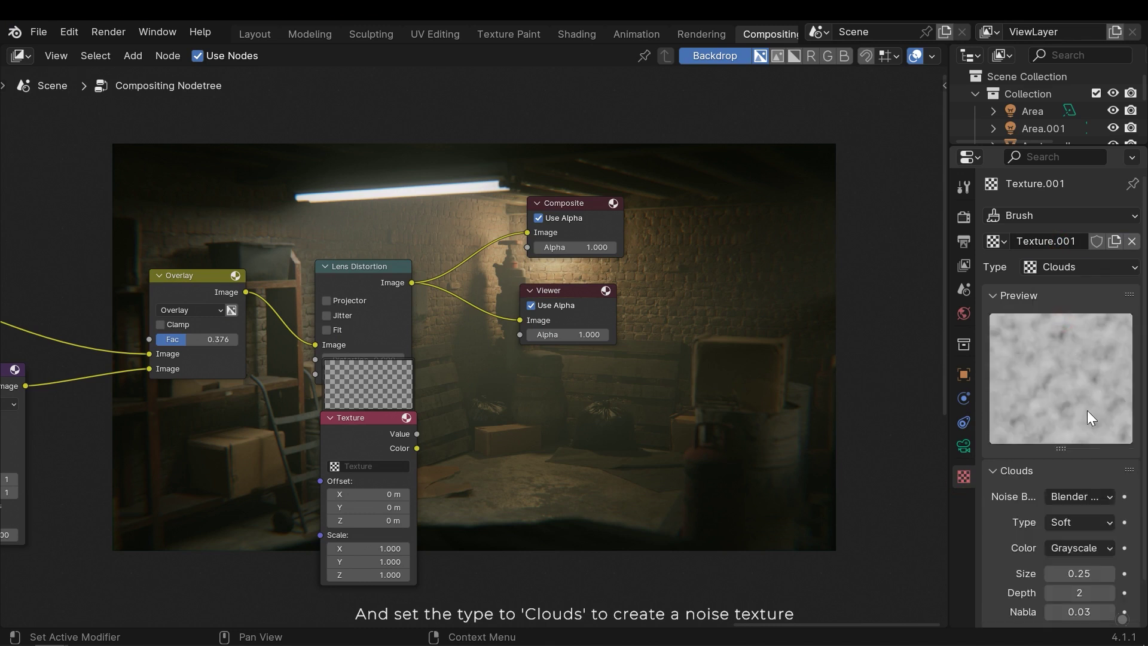
- Switch the Clouds texture from grayscale to Color, set its size to 0.01, and name it Noise
scroll(1094, 443, "down", 2)
left_click(1080, 501)
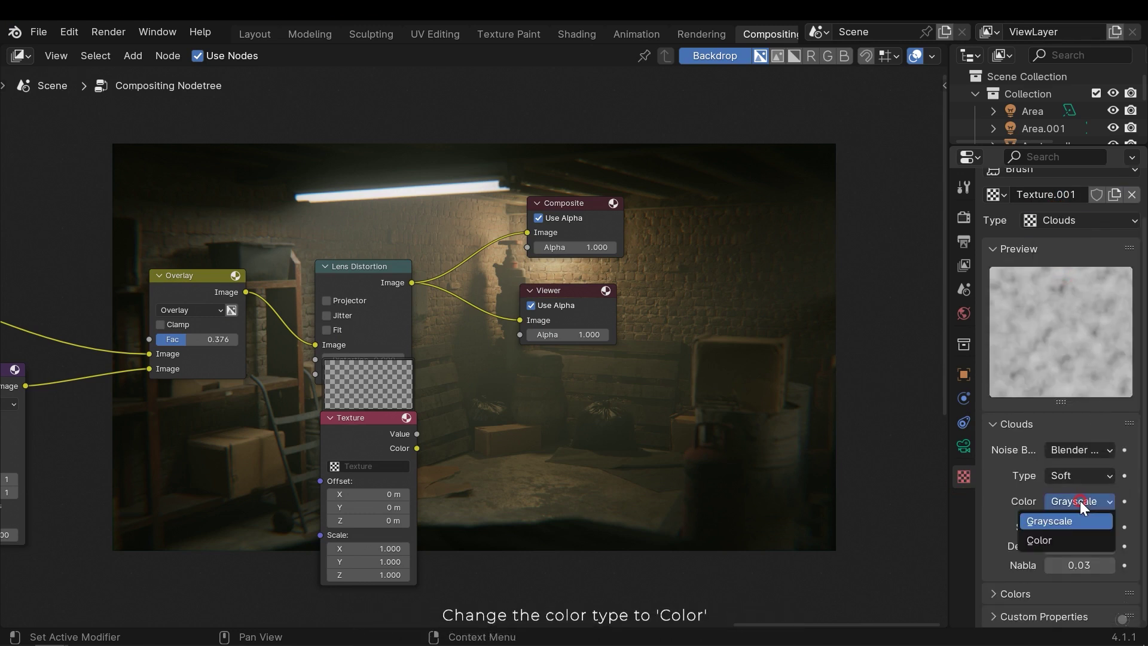
left_click(1043, 540)
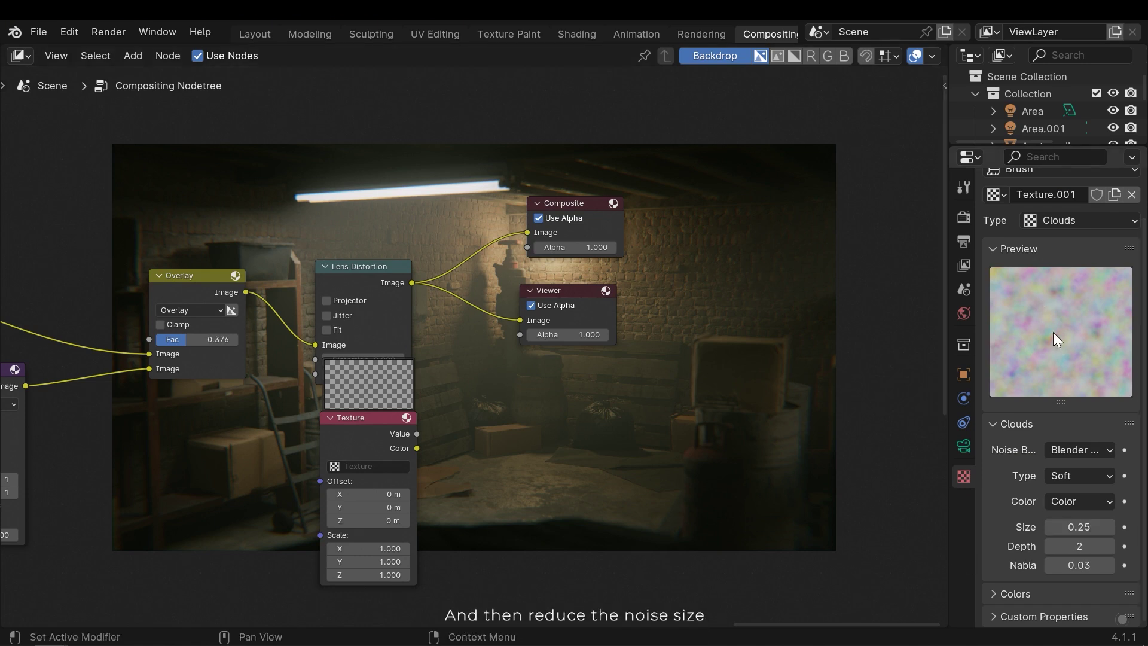
left_click_drag(1079, 529, 141, 136)
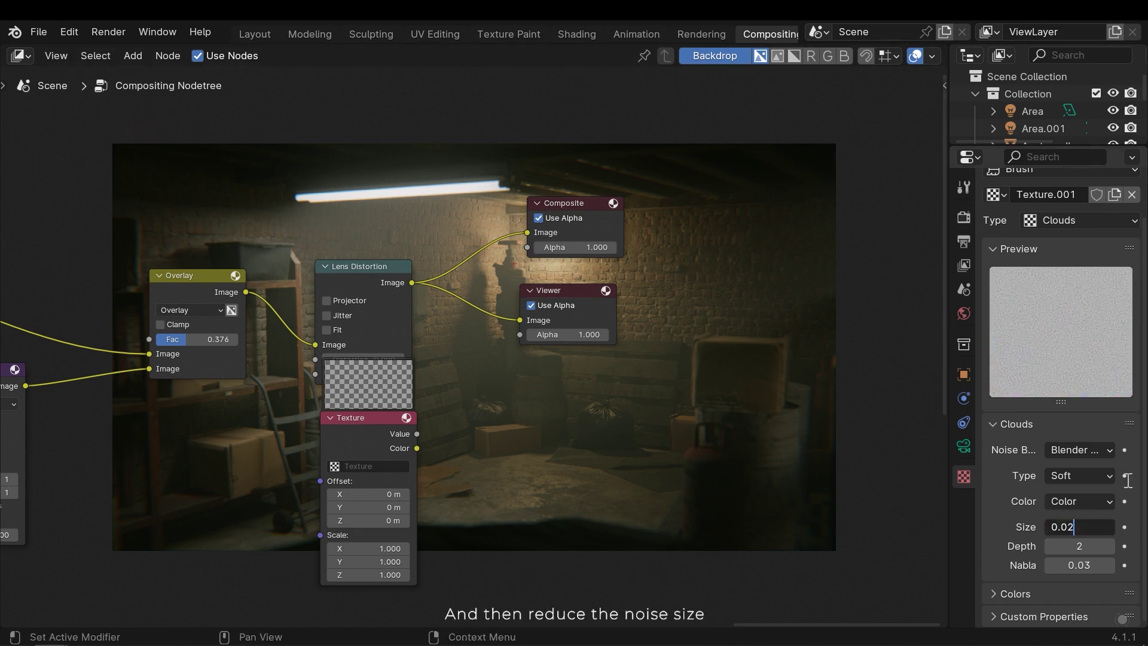
scroll(1059, 249, "up", 2)
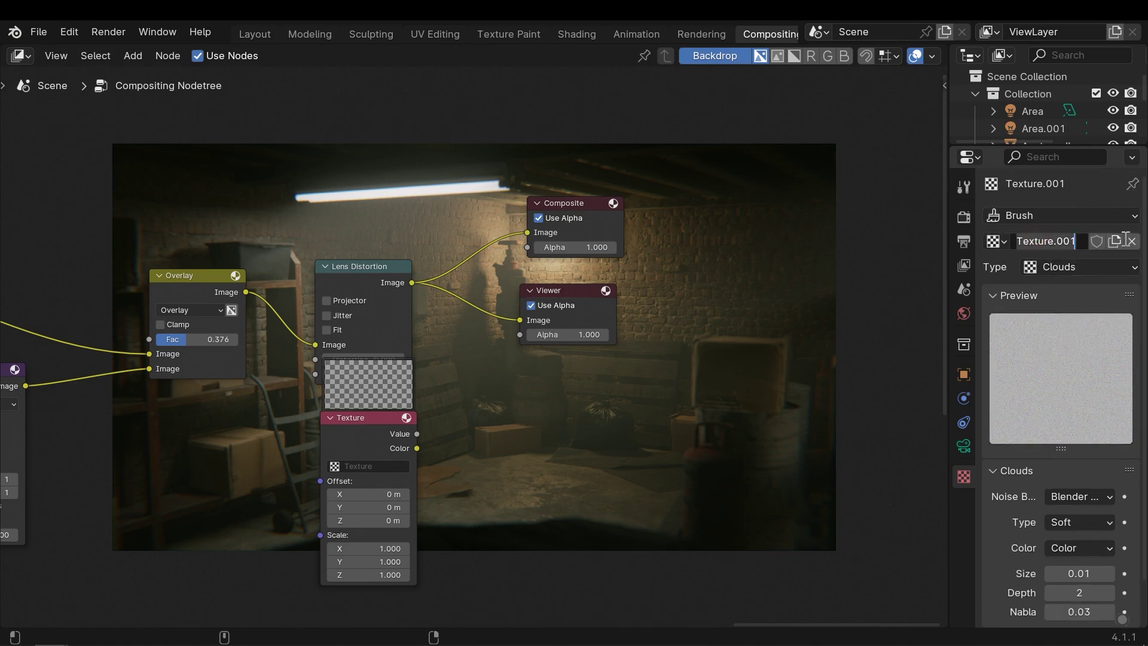
- Move the Texture node lower and shift the Composite and Viewer nodes away from Lens Distortion to make room
middle_click_drag(370, 420, 381, 436)
left_click_drag(380, 436, 375, 488)
middle_click_drag(502, 377, 410, 436)
left_click_drag(412, 437, 664, 307)
- Duplicate the Overlay node and insert the copy on the link between Lens Distortion and Viewer
scroll(418, 364, "up", 1)
middle_click_drag(382, 412, 477, 355)
scroll(418, 365, "down", 1)
left_click(200, 301)
key("shift+d")
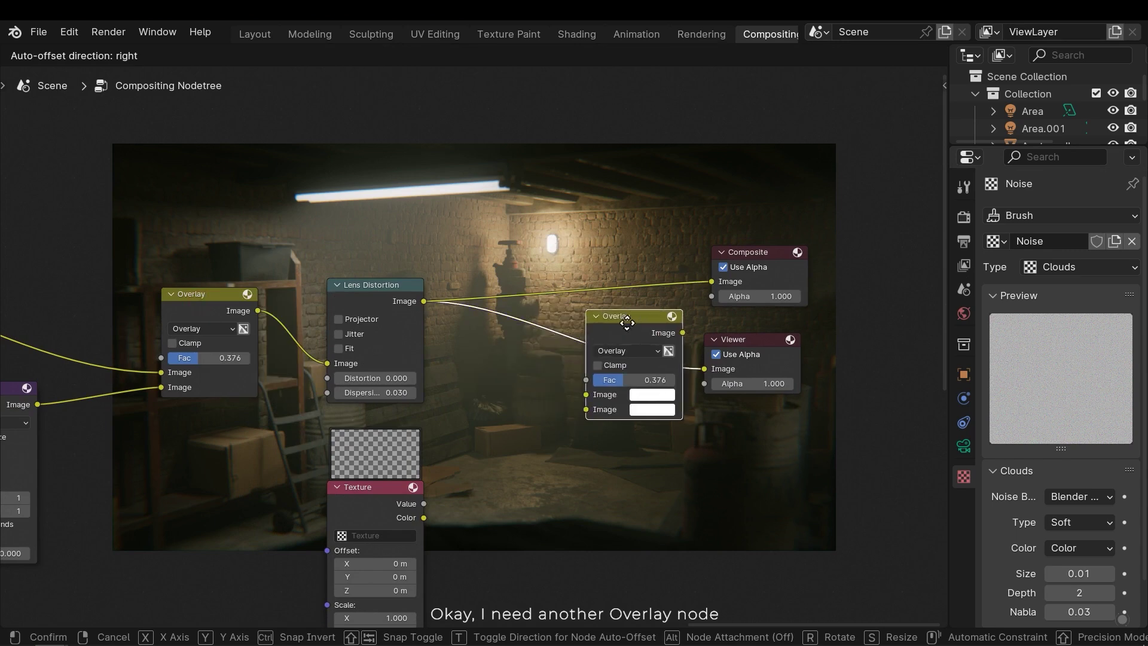
left_click(576, 326)
scroll(496, 385, "up", 1)
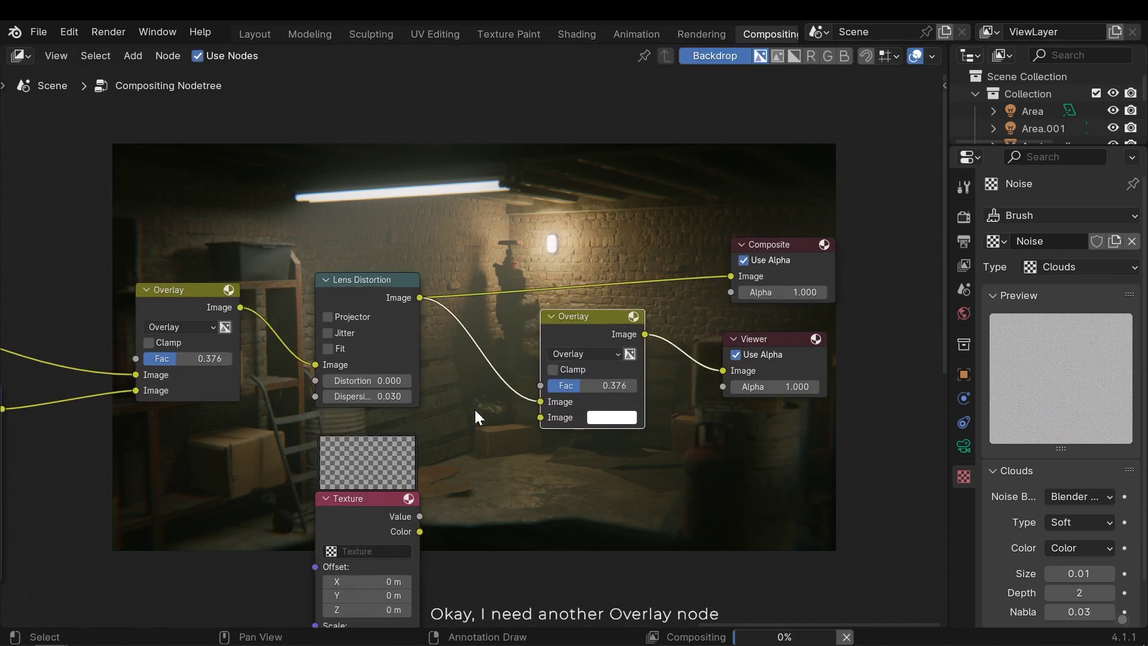
- Connect the Texture node's Color output to the new Overlay's second image input and the Overlay's output to Composite
middle_click_drag(425, 529, 407, 506)
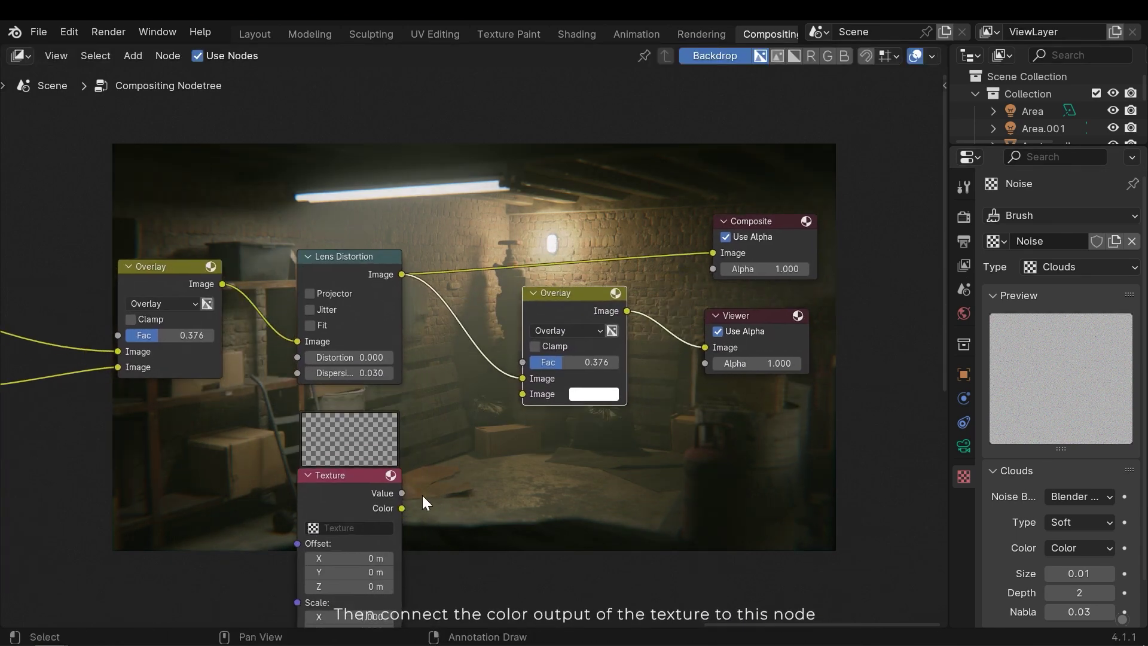
left_click_drag(402, 508, 446, 489)
left_click_drag(522, 396, 522, 395)
left_click_drag(626, 311, 712, 253)
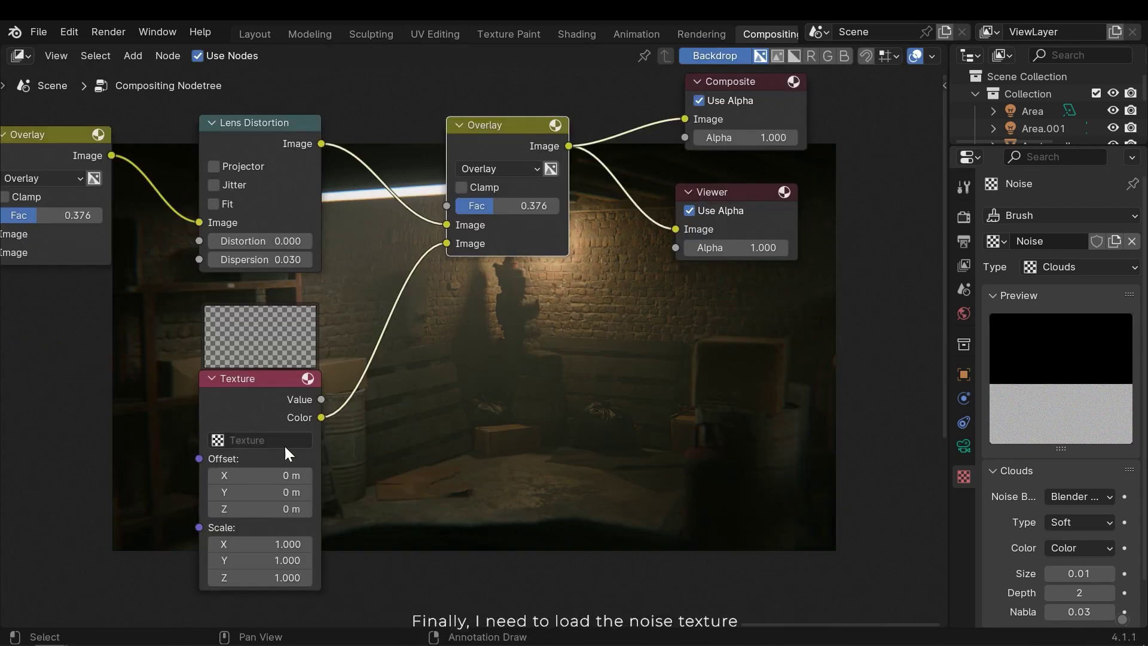
- Load the Noise texture in the Texture node and set its X, Y and Z scale to 3
left_click(278, 441)
left_click(257, 469)
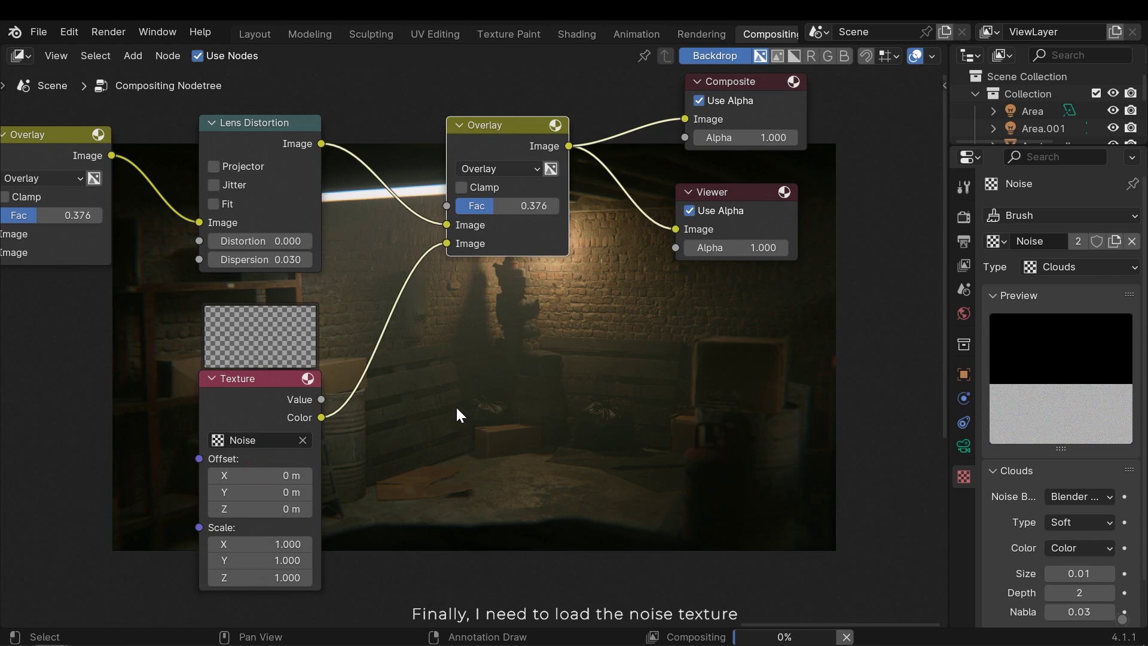
double_click(281, 546)
type("3")
key("Tab")
type("3")
key("Tab")
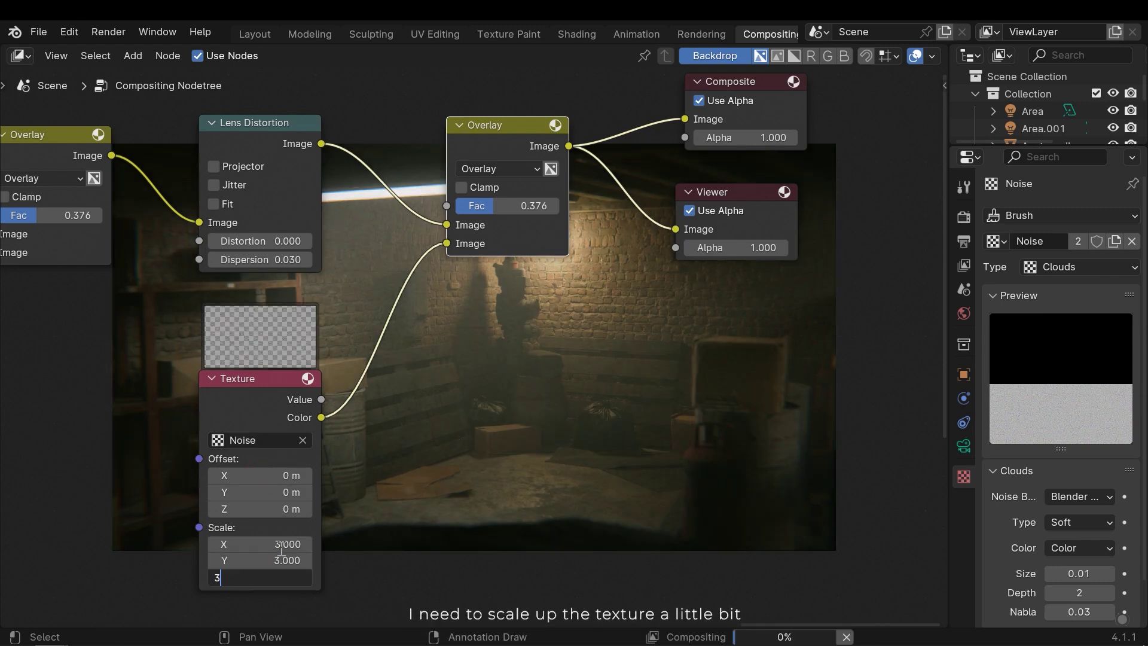
- Refine the film grain with a Texture scale of 3.3 on all axes and an Overlay factor of 0.293, and save the file
scroll(612, 421, "up", 2)
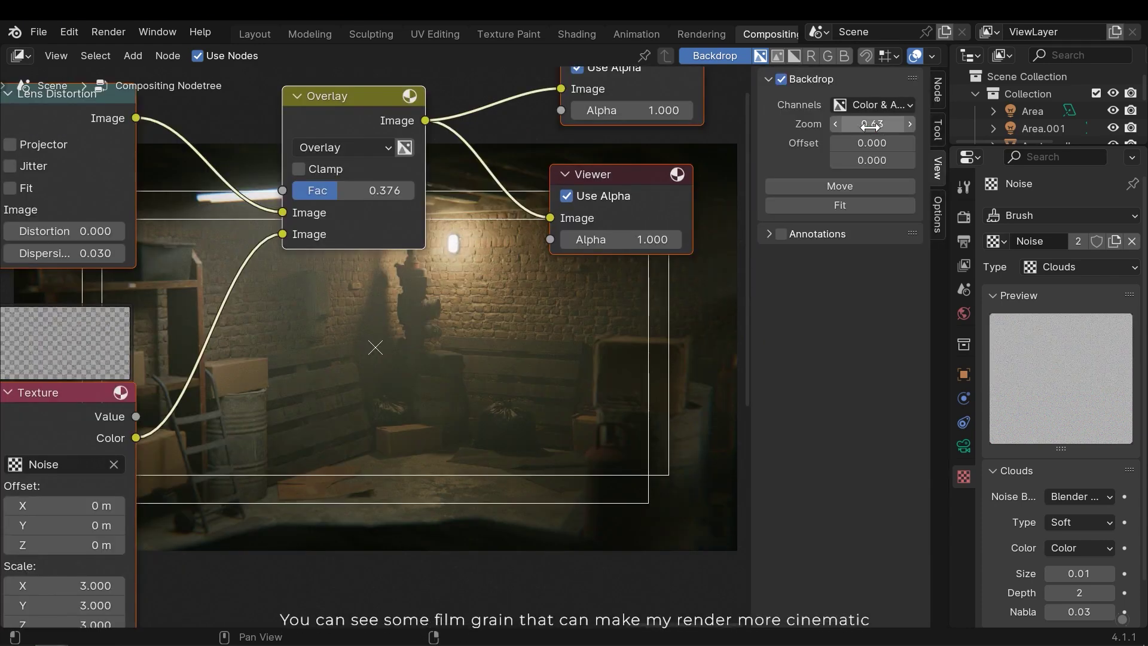
left_click_drag(870, 126, 879, 528)
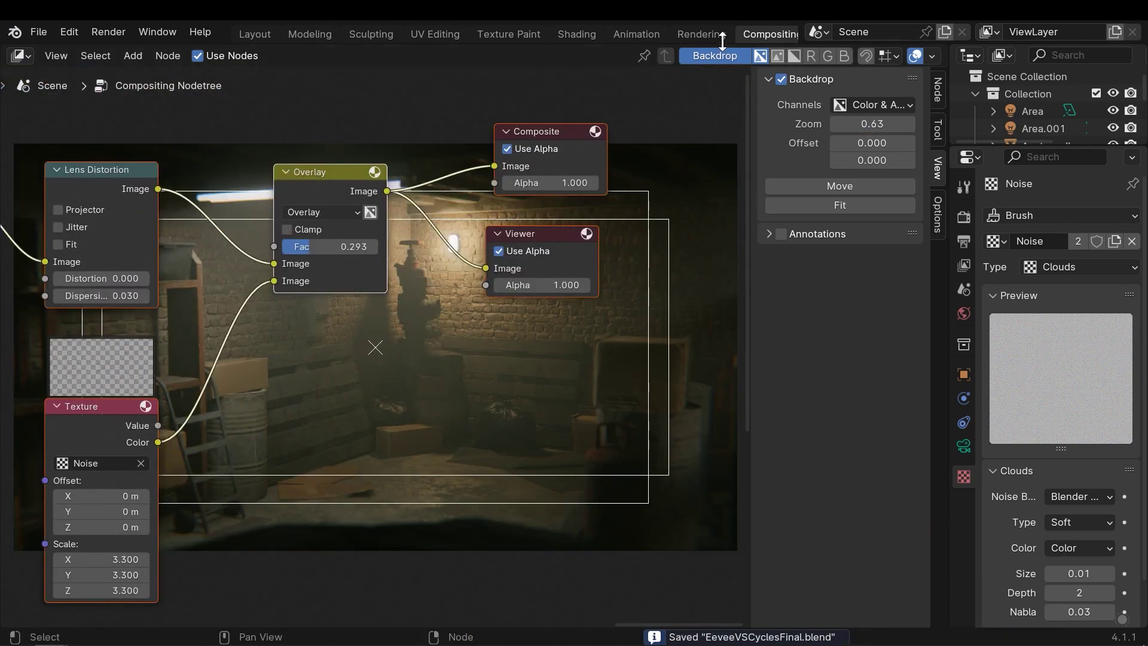
- Switch to the Rendering workspace to view the final composited render
left_click(707, 37)
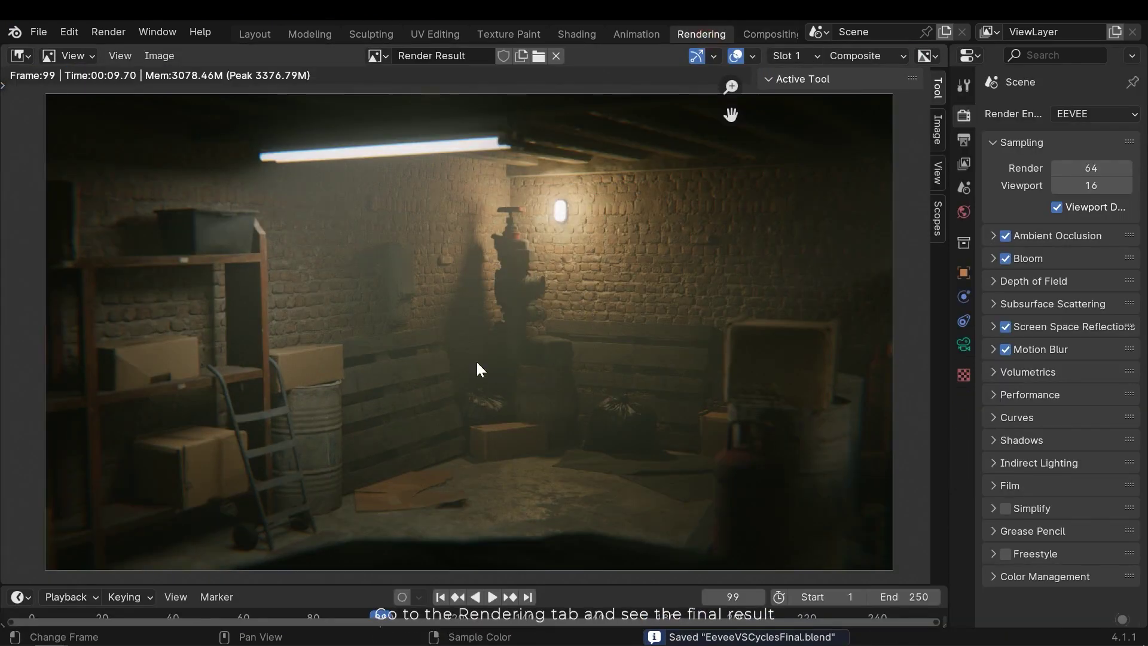